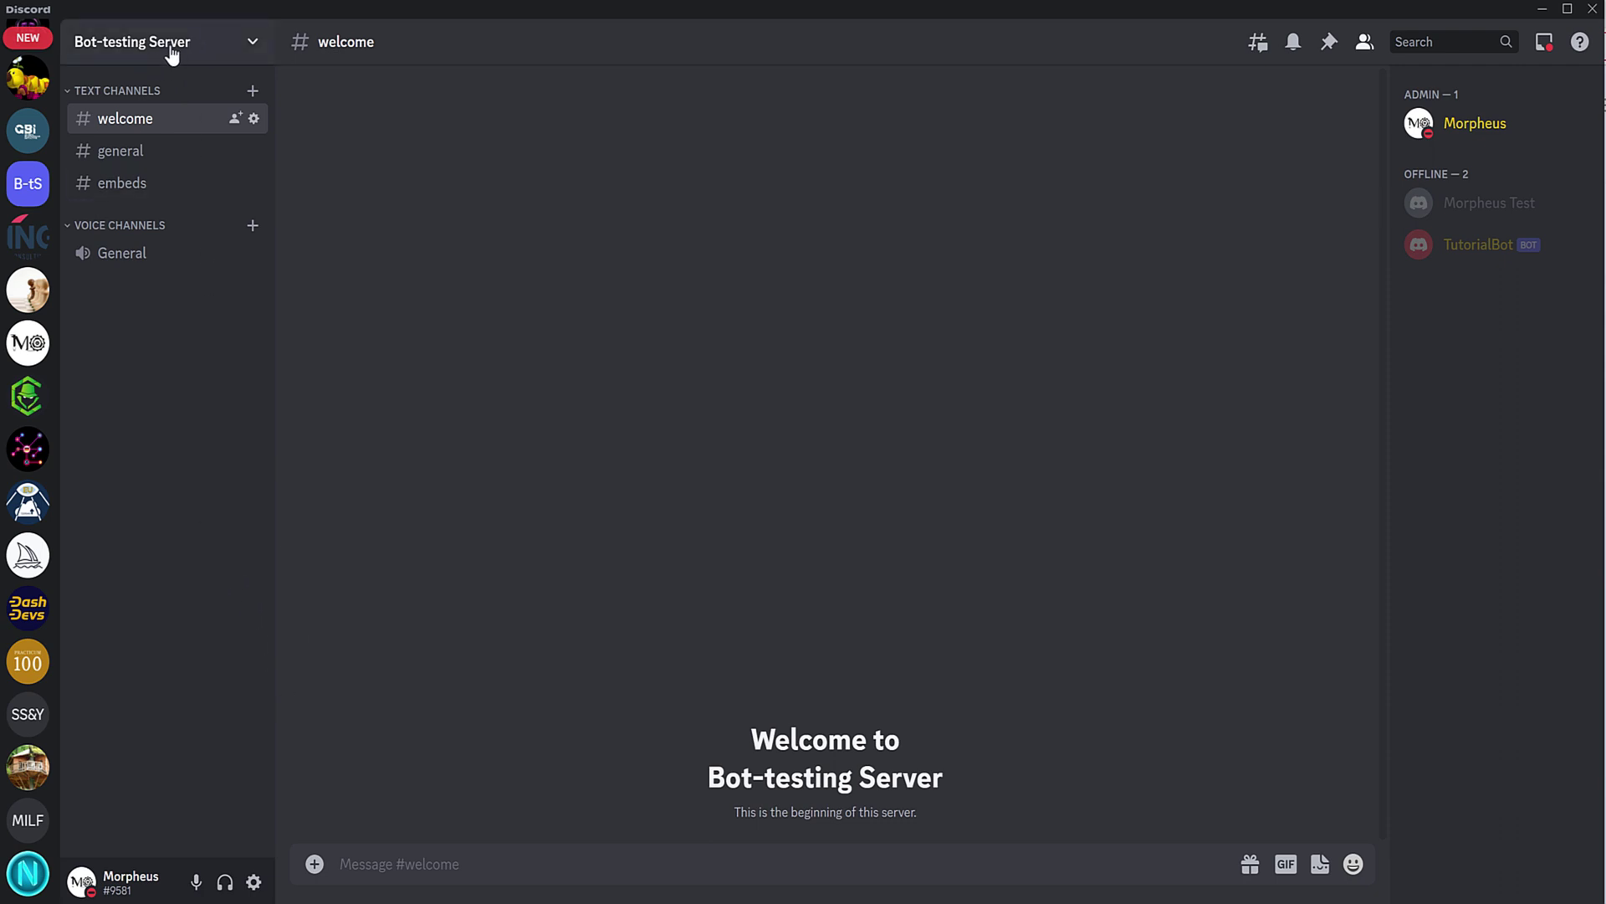
# Step: Open the Admin role for editing in the Bot-testing Server's role settings and look over its display options
pyautogui.click(218, 56)
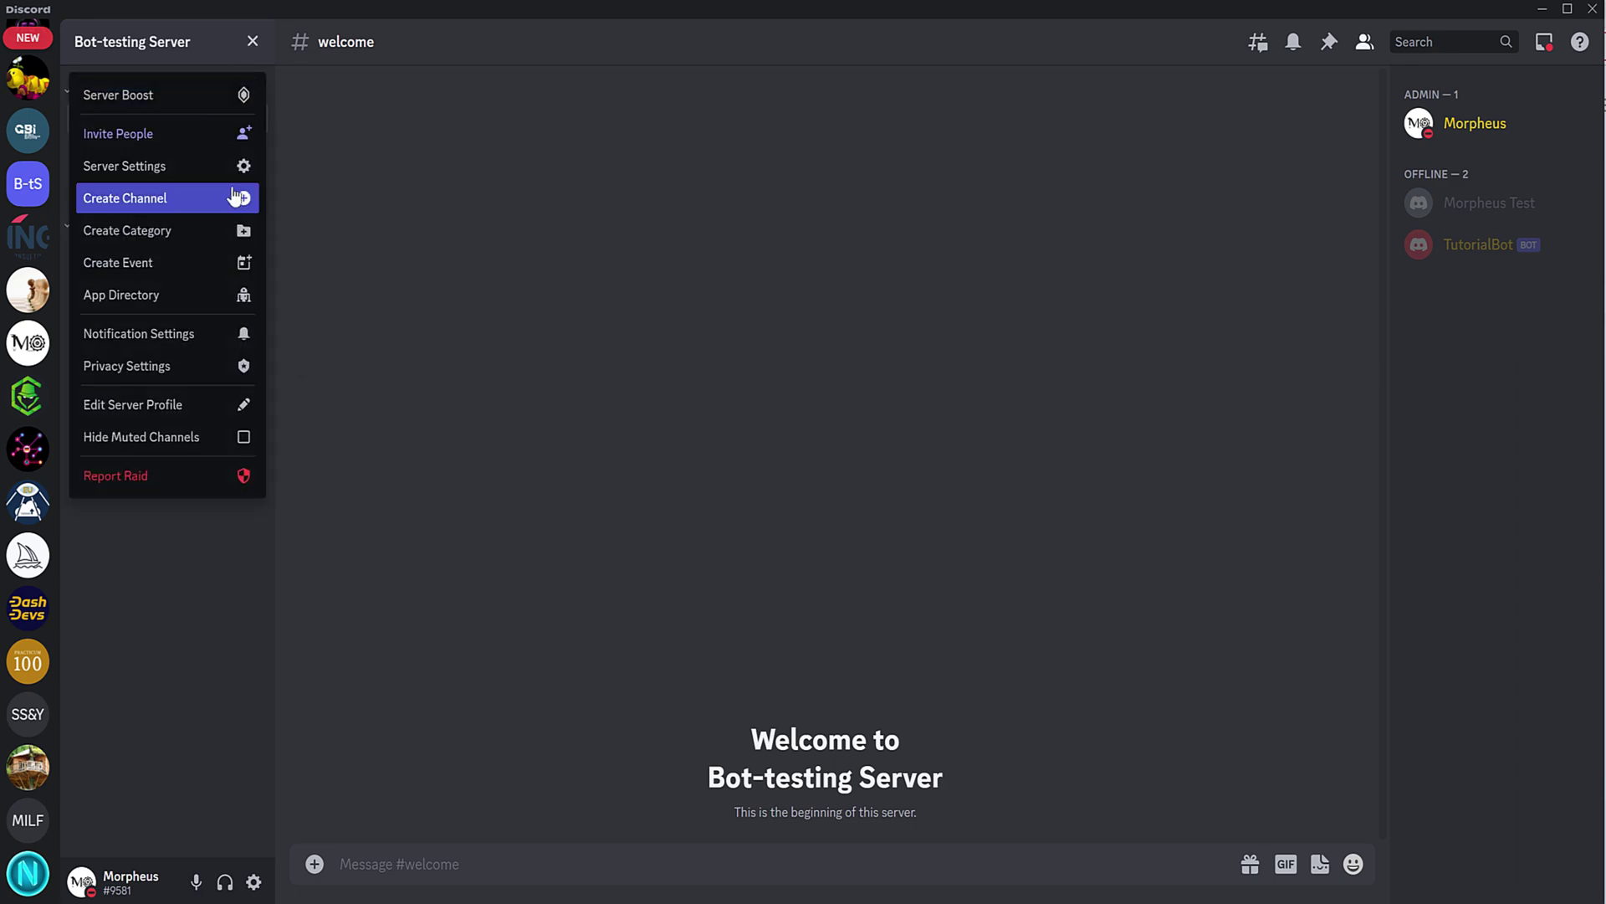
pyautogui.click(215, 166)
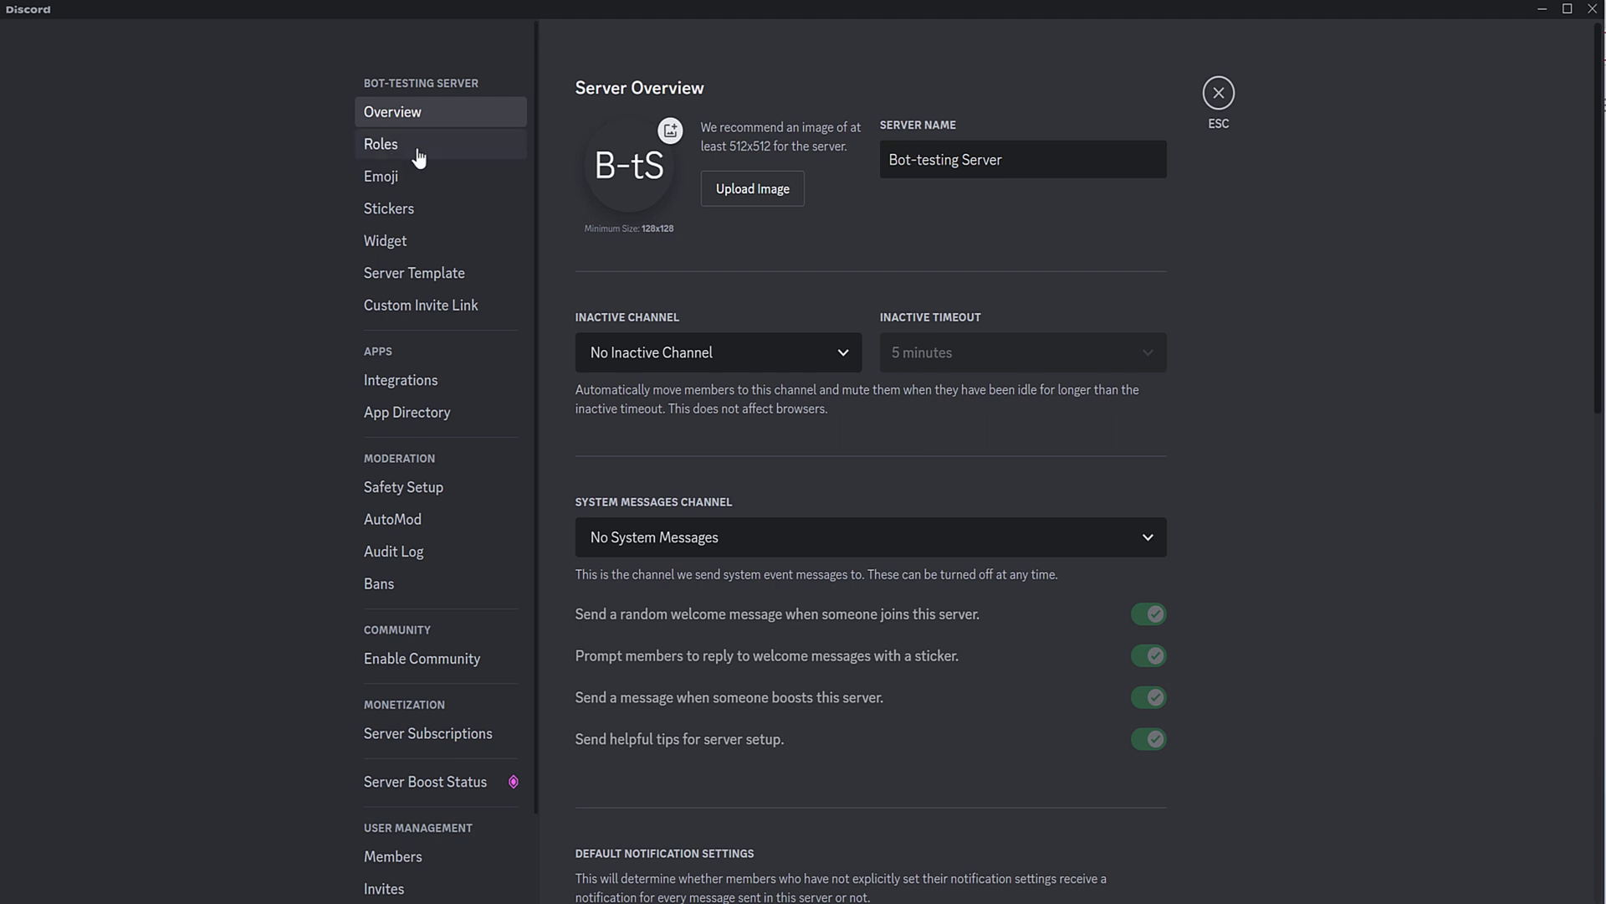
pyautogui.click(393, 144)
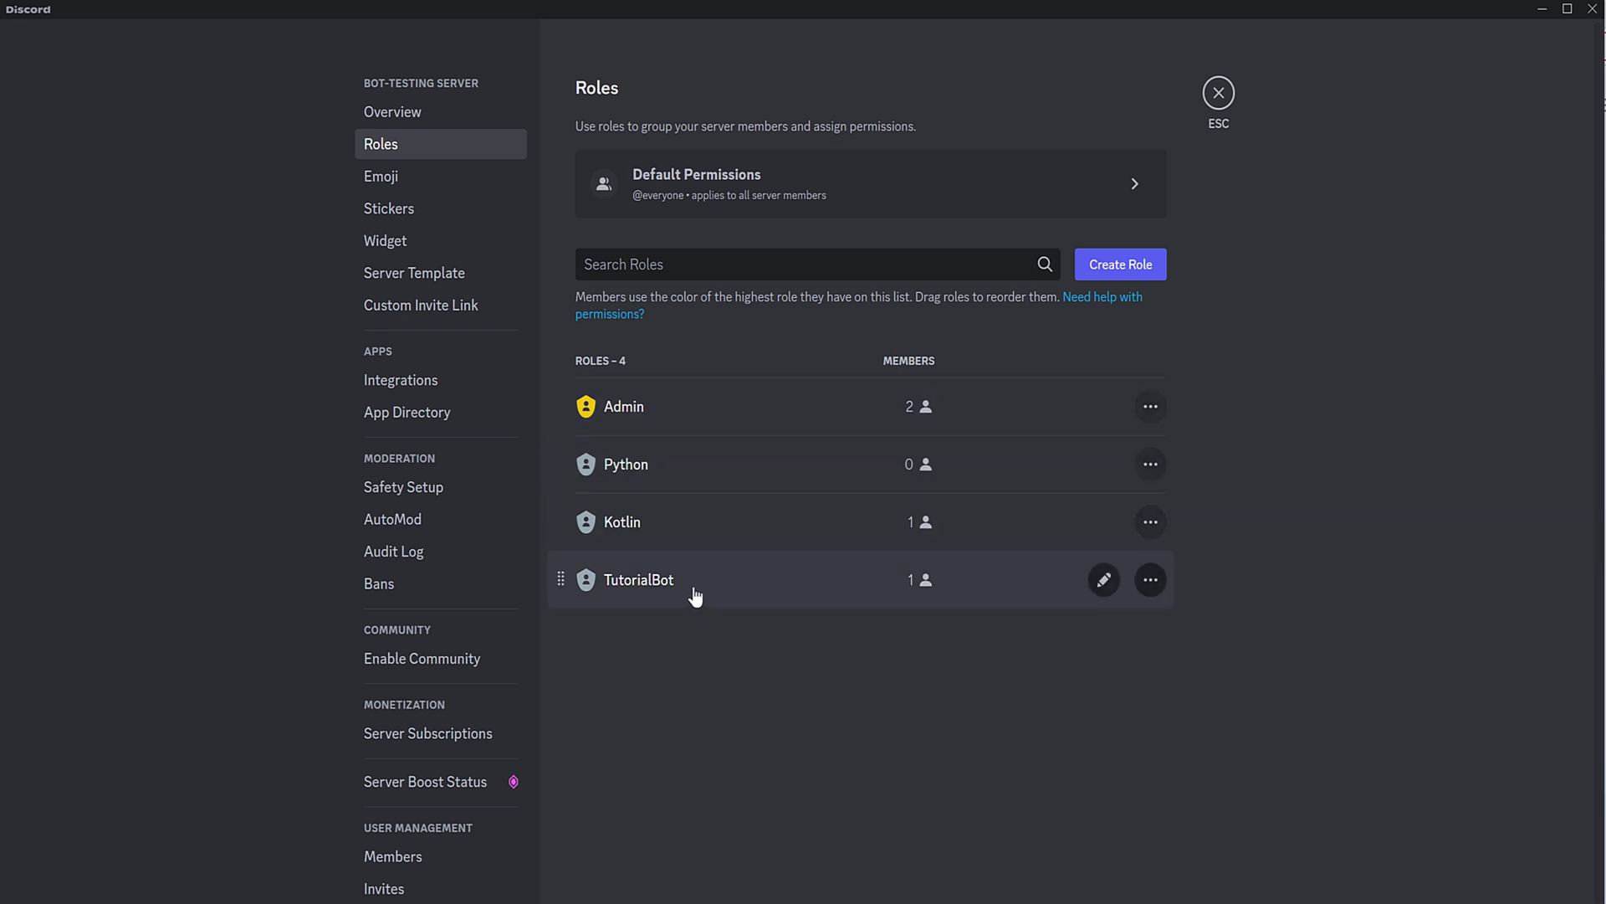
pyautogui.click(709, 418)
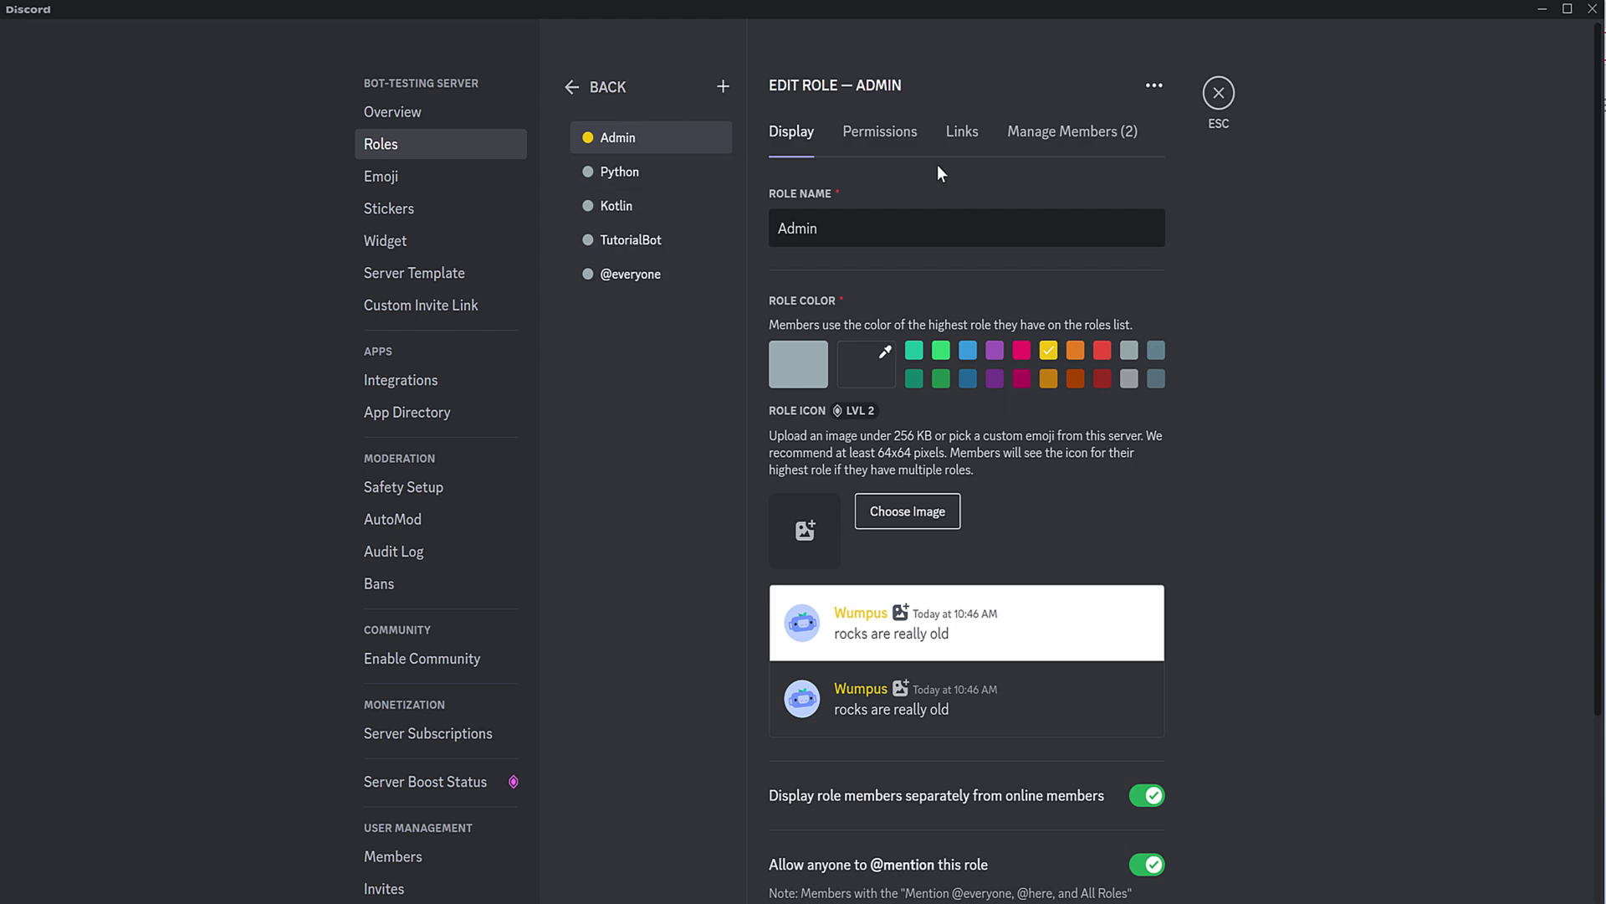
pyautogui.scroll(-2, 962, 653)
pyautogui.scroll(2, 920, 502)
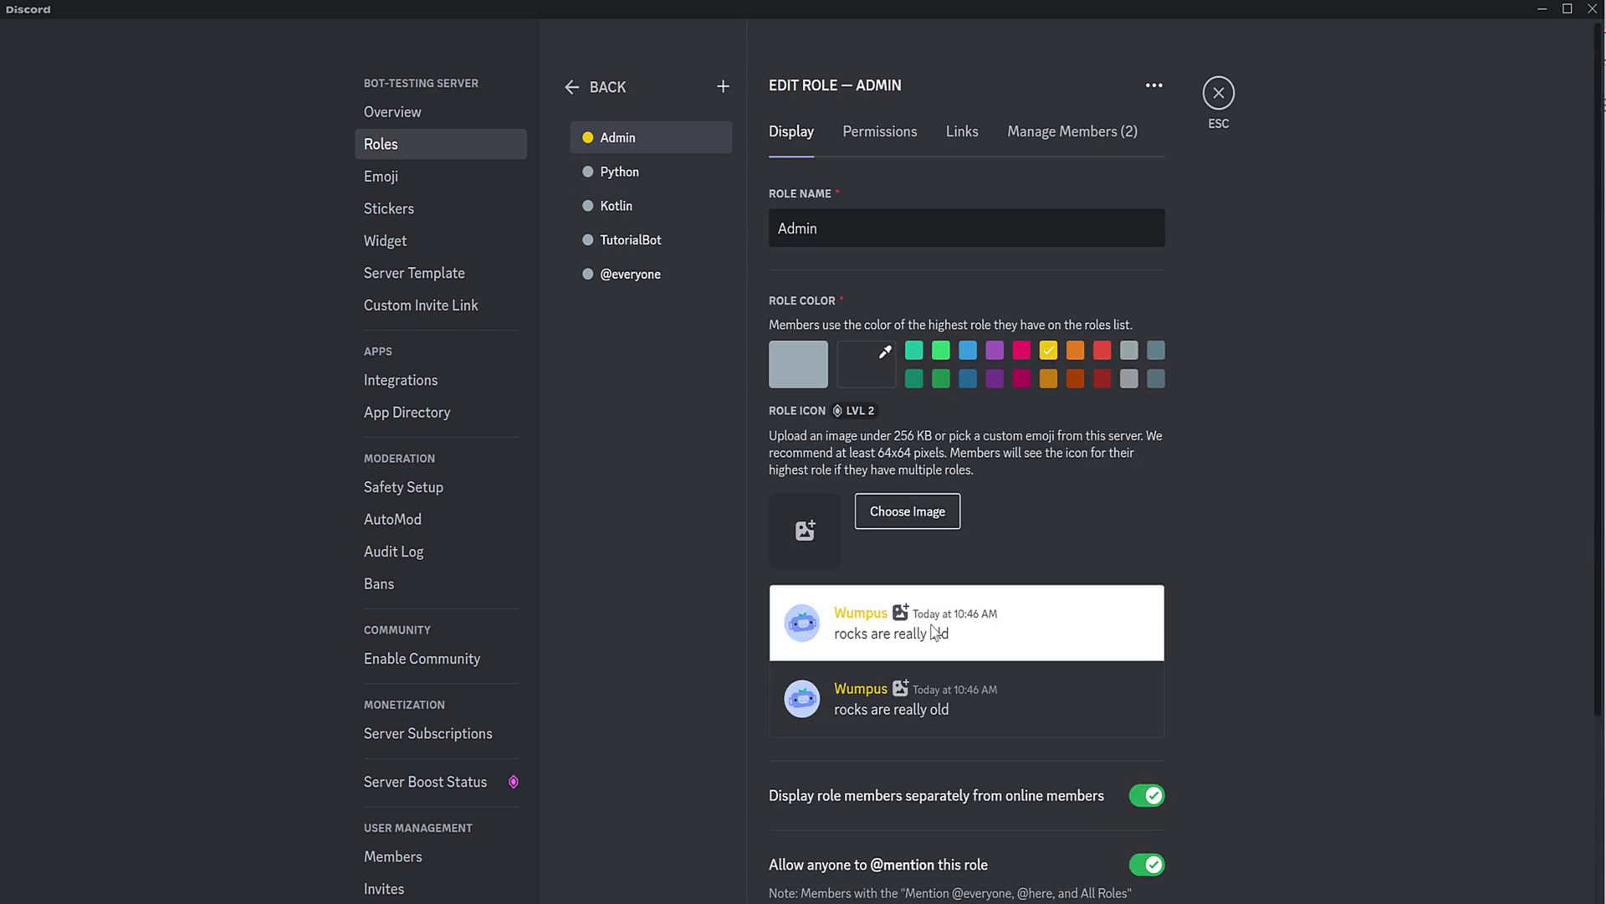
# Step: Create a new server role named Moderator
pyautogui.click(723, 86)
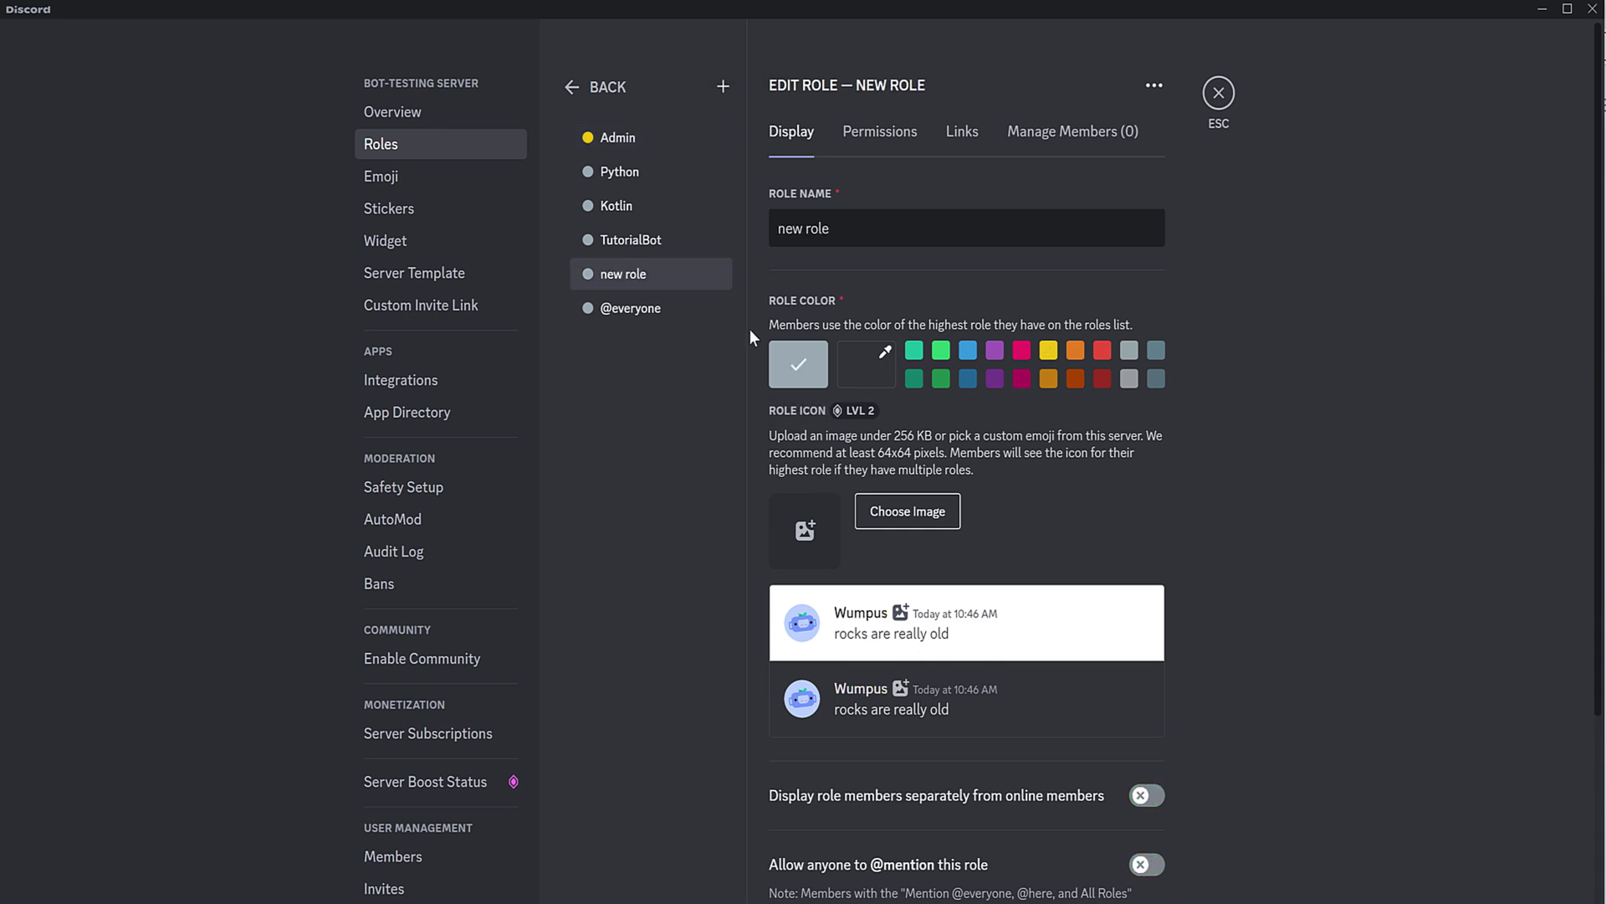
pyautogui.hotkey('ctrl', 'a')
pyautogui.press('BackSpace')
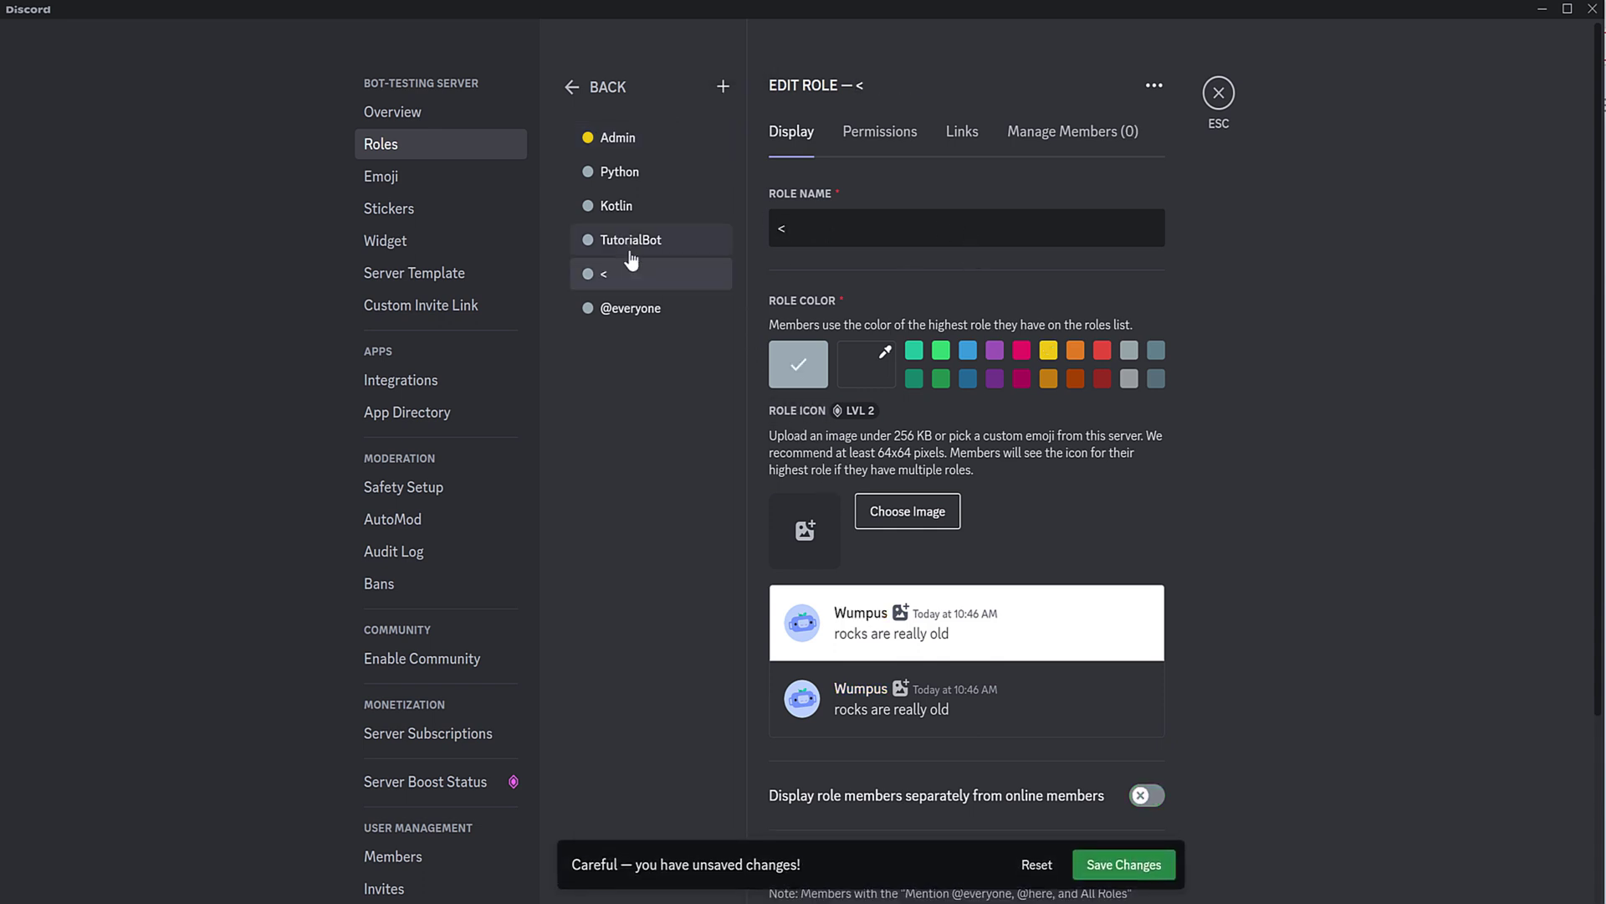
pyautogui.write('Moderator')
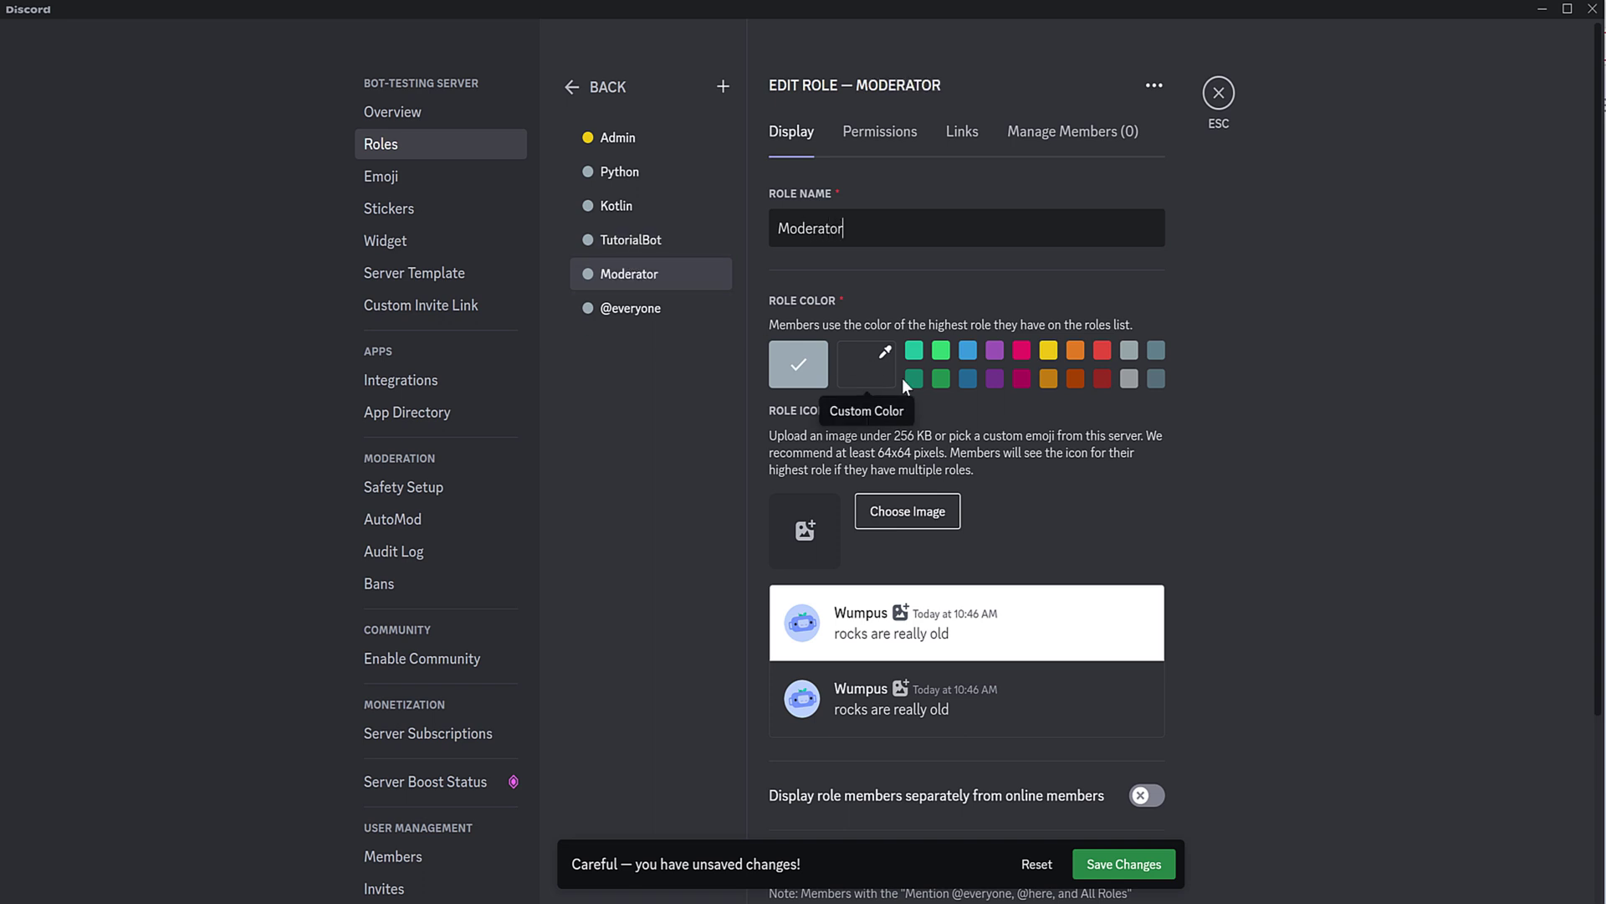
# Step: Give the Moderator role the red color, move it directly below Admin, and save the changes
pyautogui.click(1103, 363)
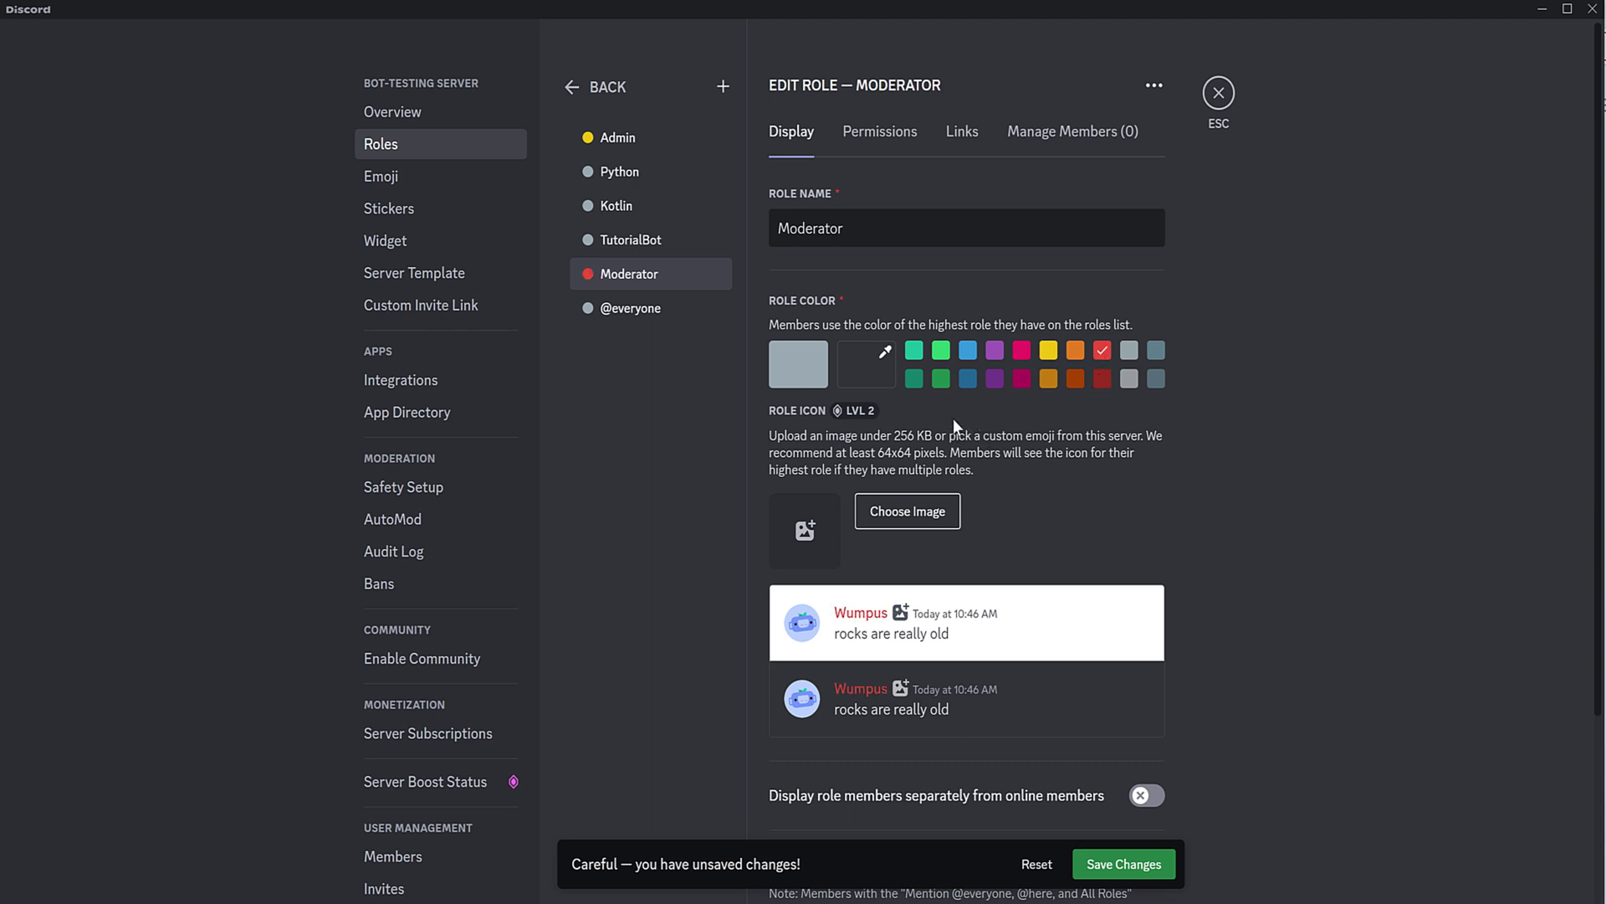
pyautogui.moveTo(651, 269); pyautogui.dragTo(644, 177)
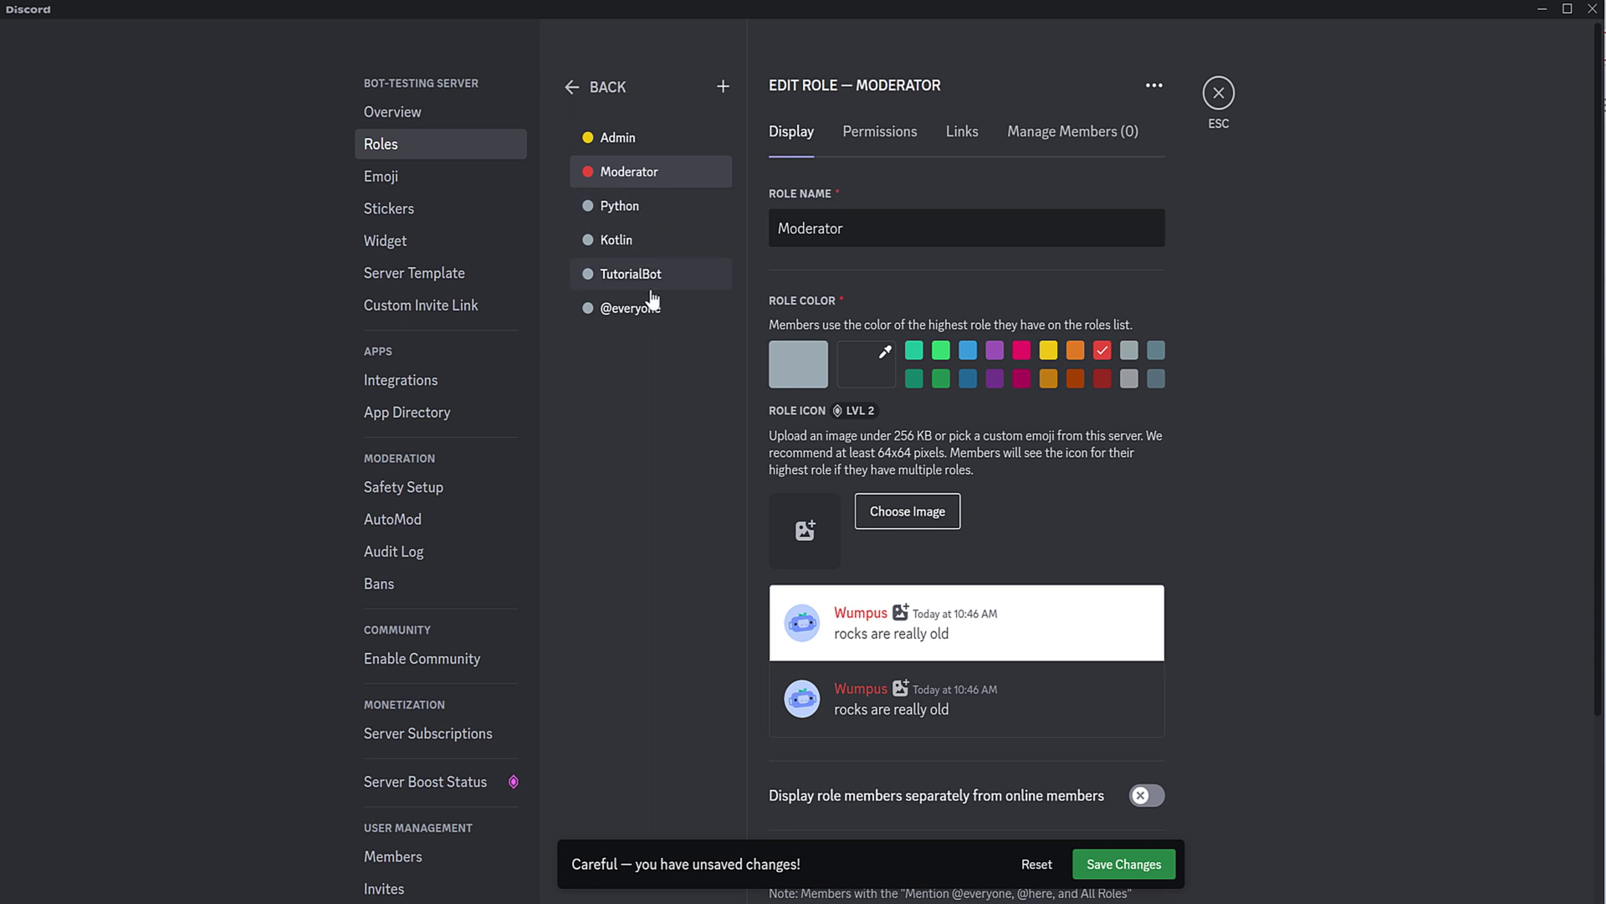
pyautogui.click(1159, 870)
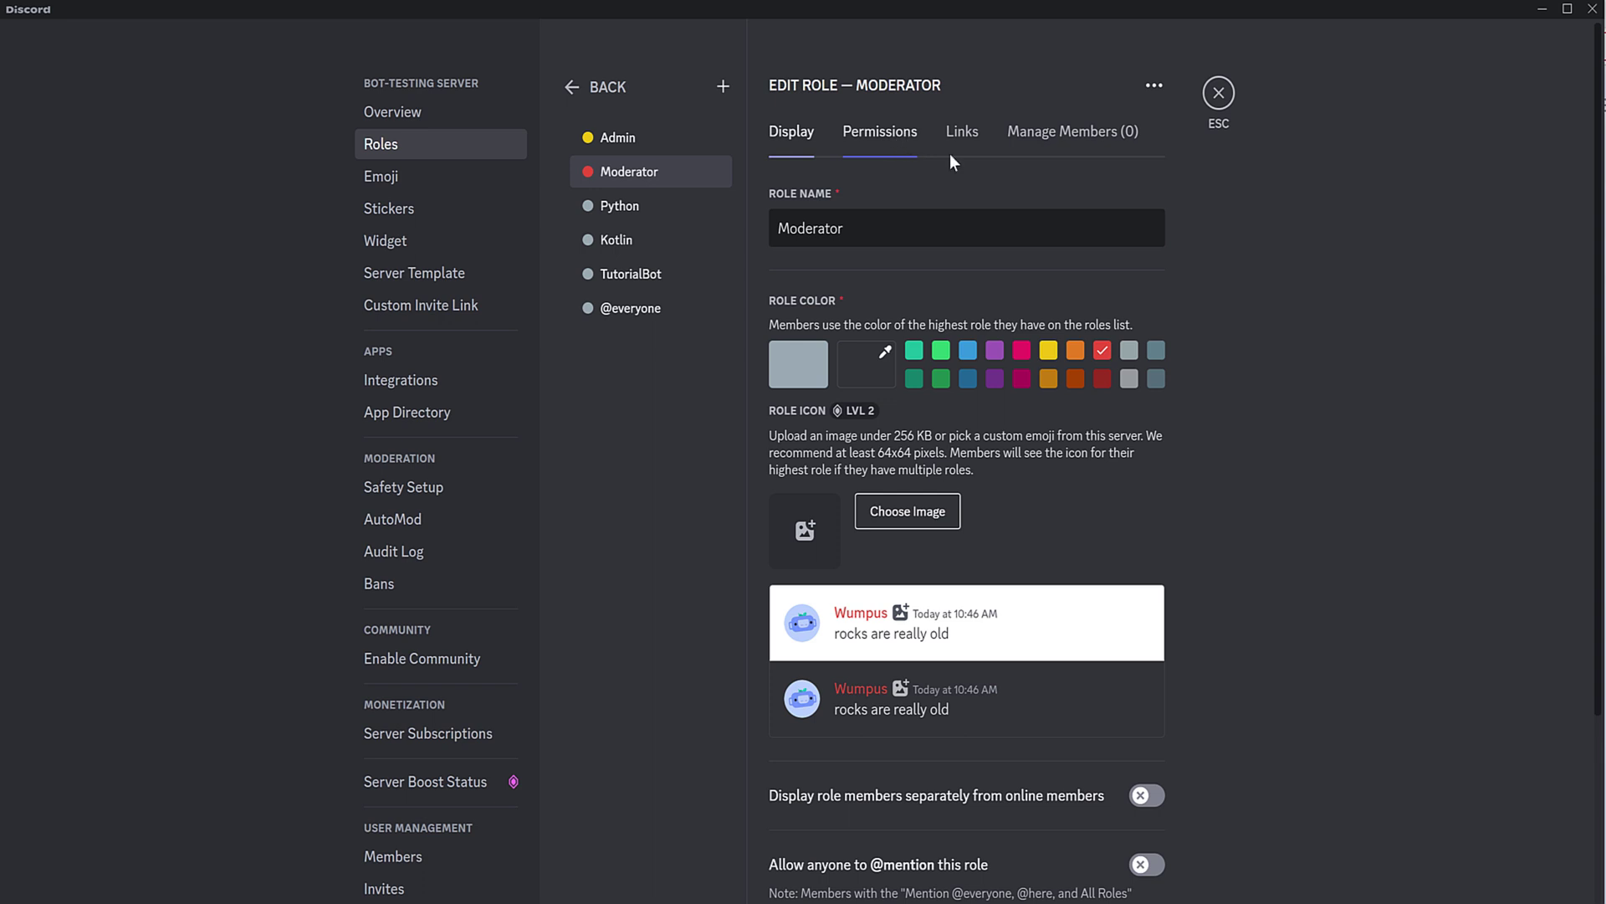
# Step: Look over the Moderator role's permissions and links, and add your own account as a member of the role
pyautogui.click(882, 136)
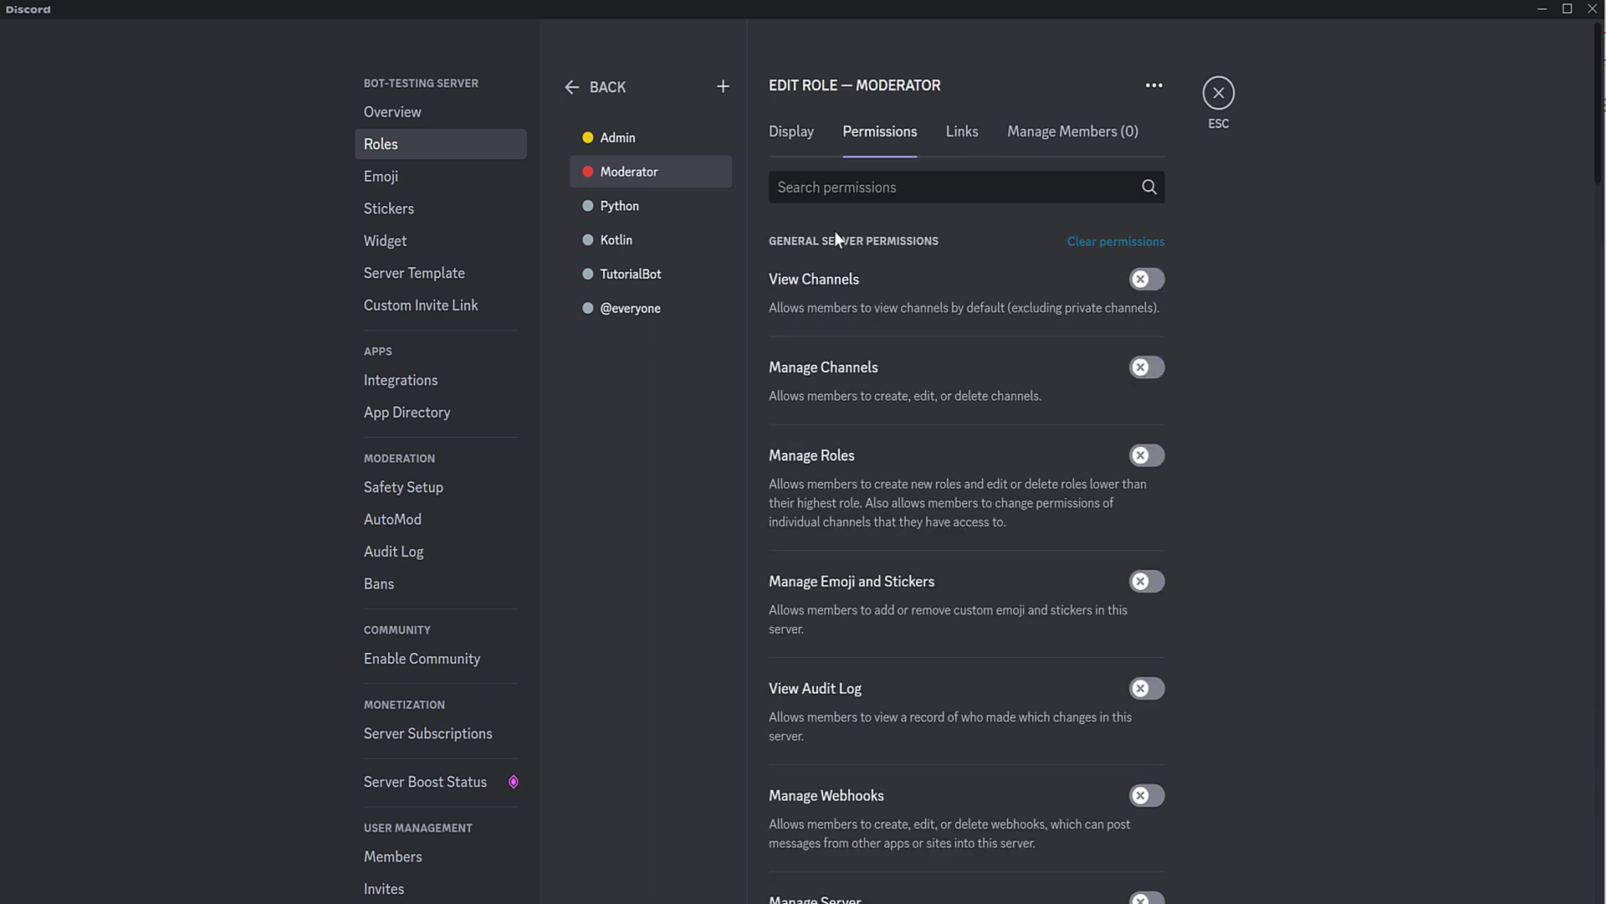
pyautogui.click(967, 146)
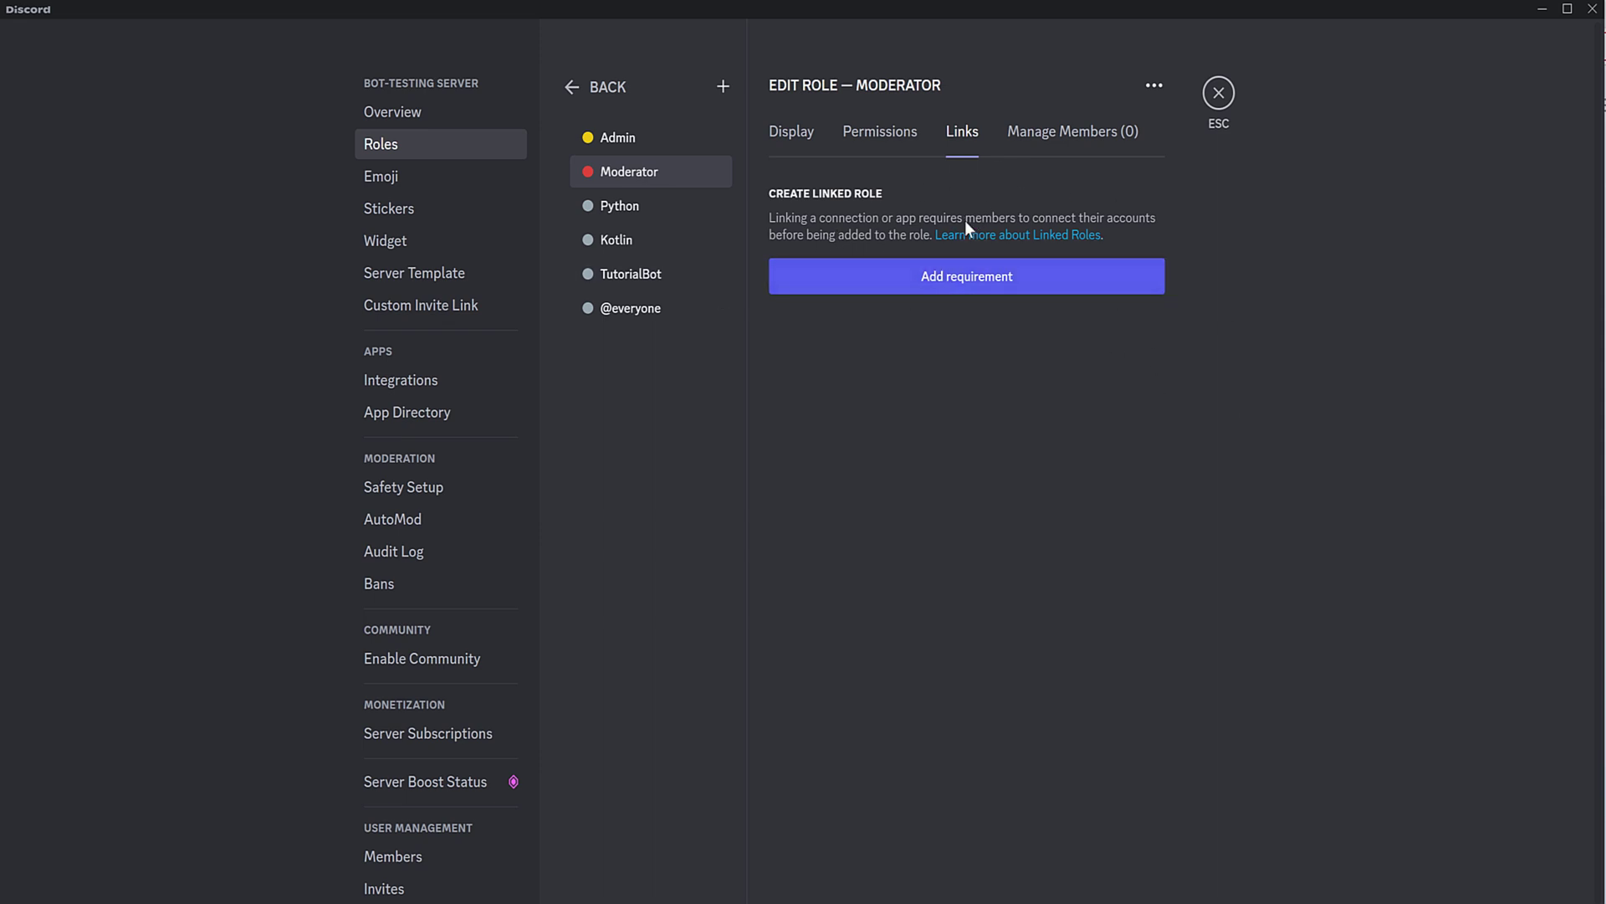
pyautogui.click(1065, 134)
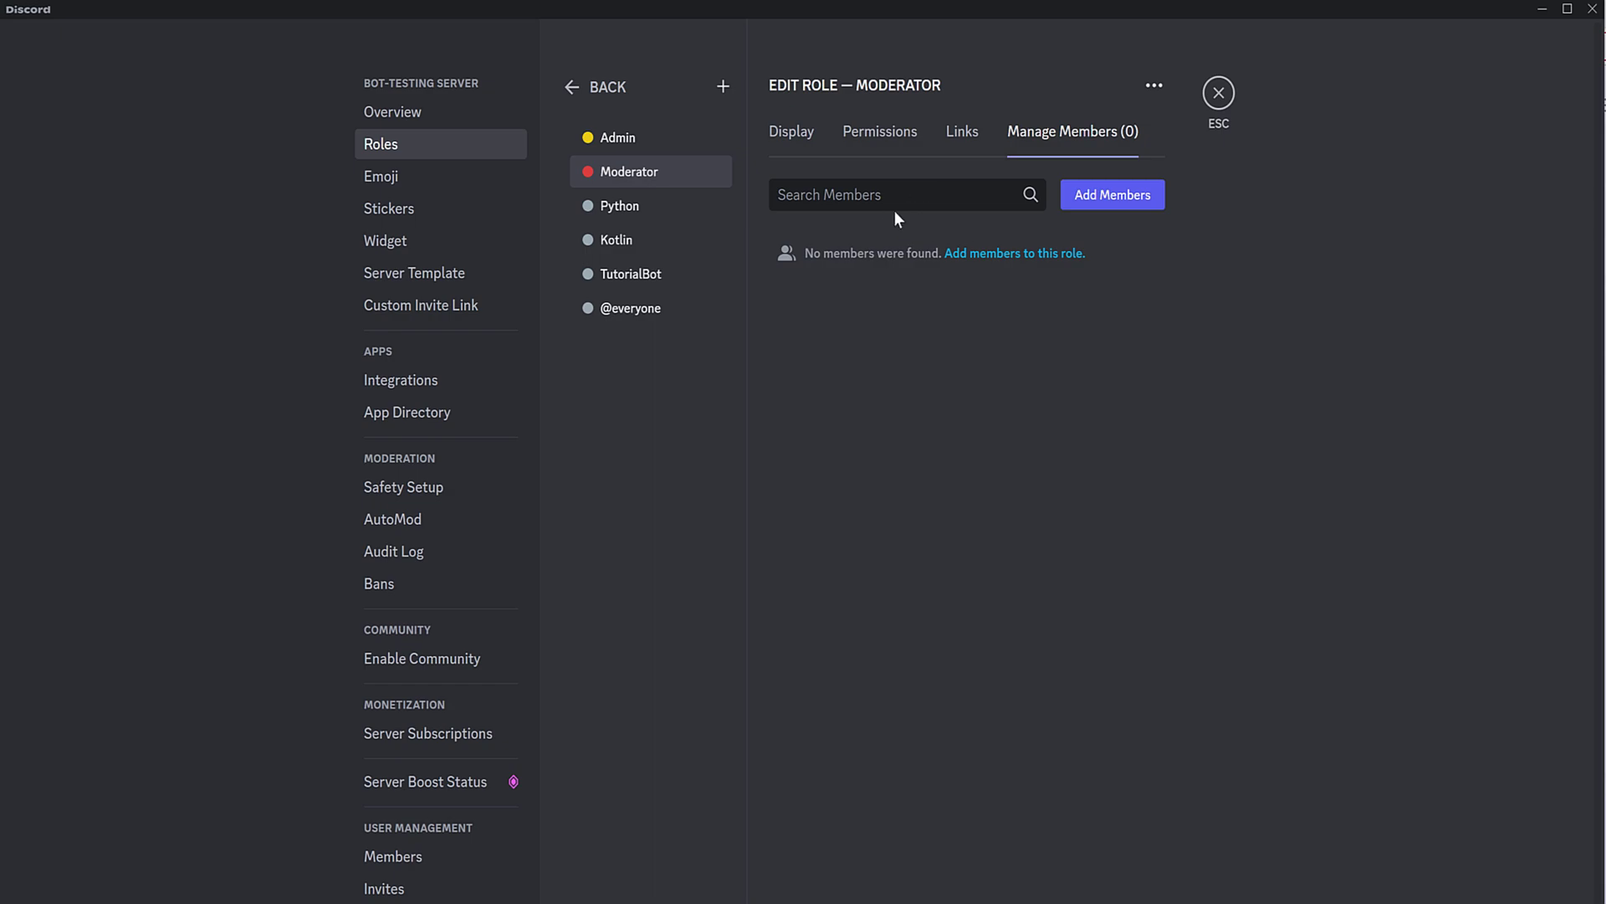
pyautogui.click(1108, 202)
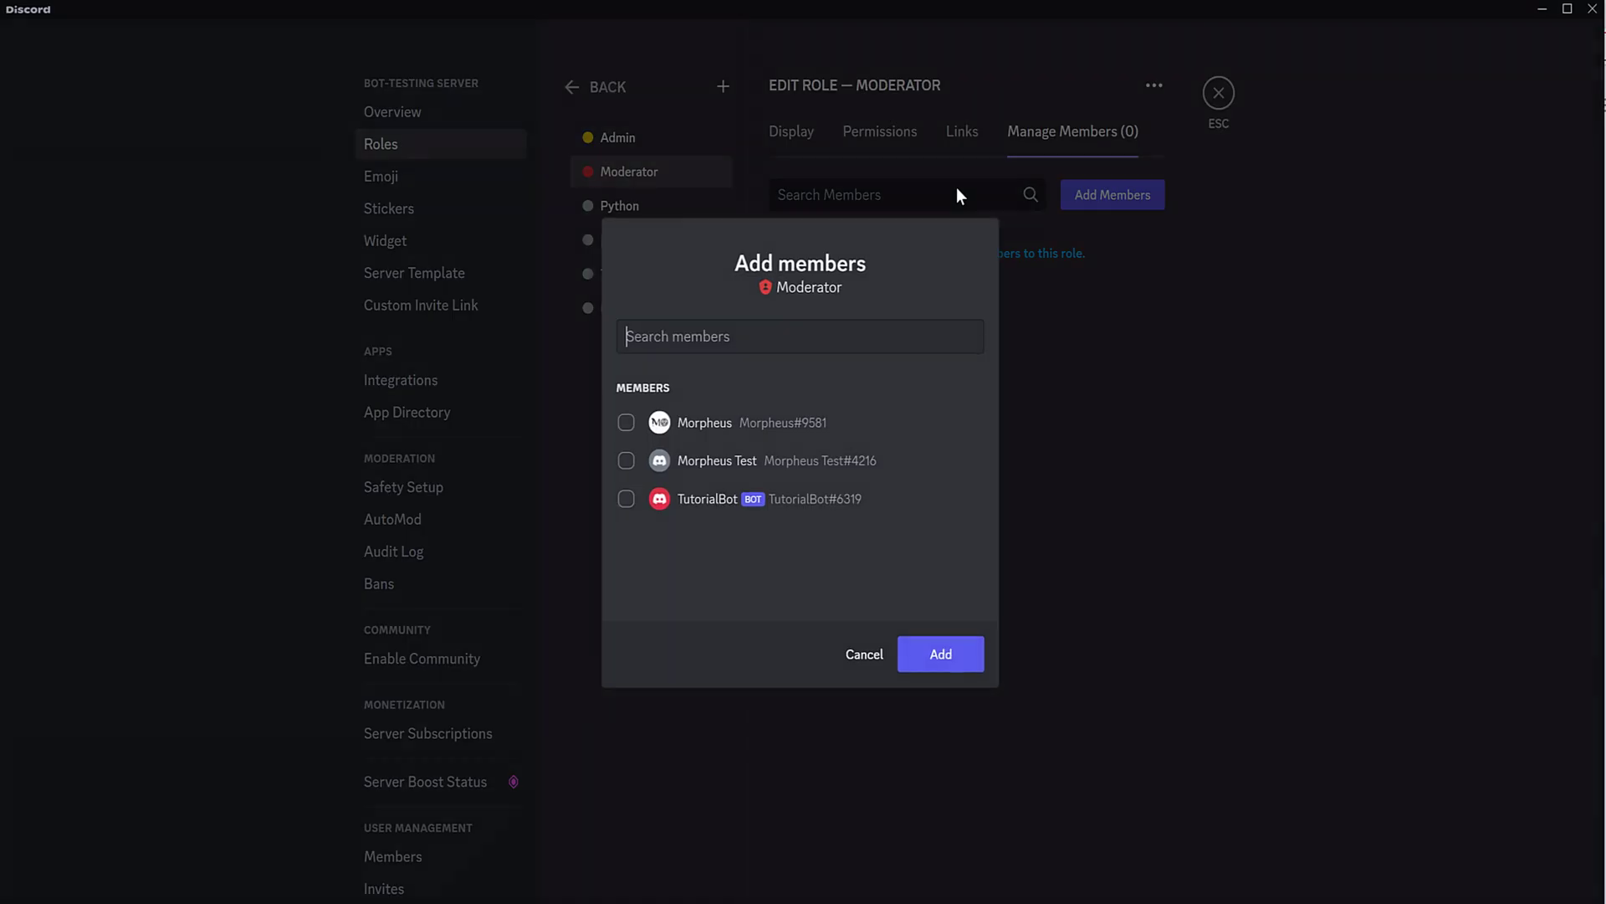
pyautogui.click(775, 427)
pyautogui.click(950, 665)
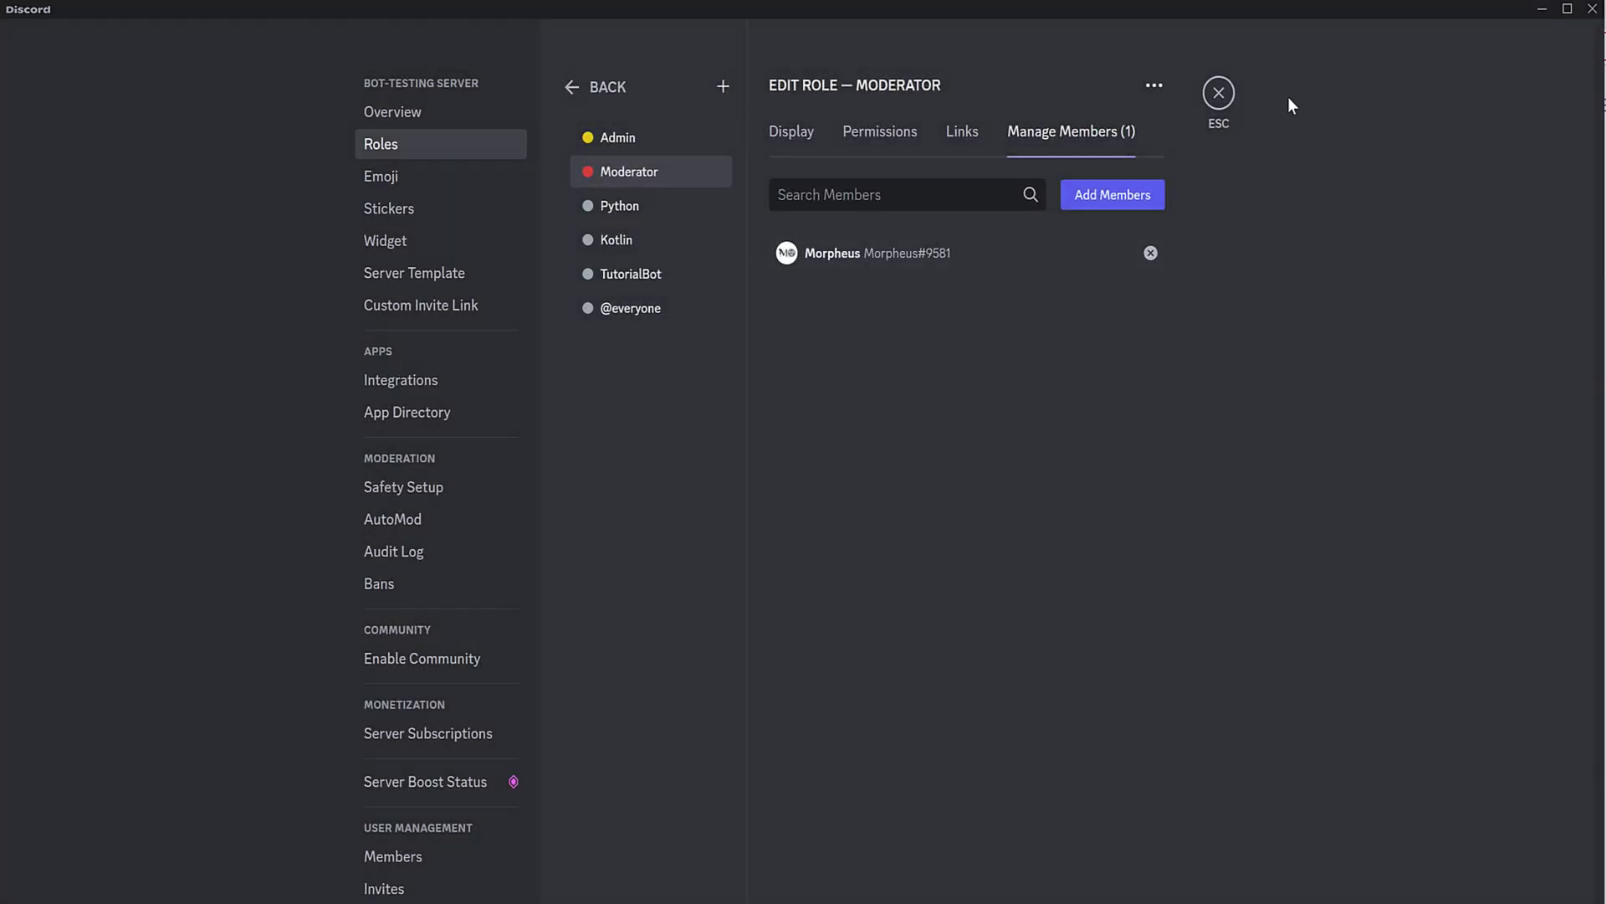
# Step: Leave the server settings and check the roles listed on your own member profile
pyautogui.click(1219, 94)
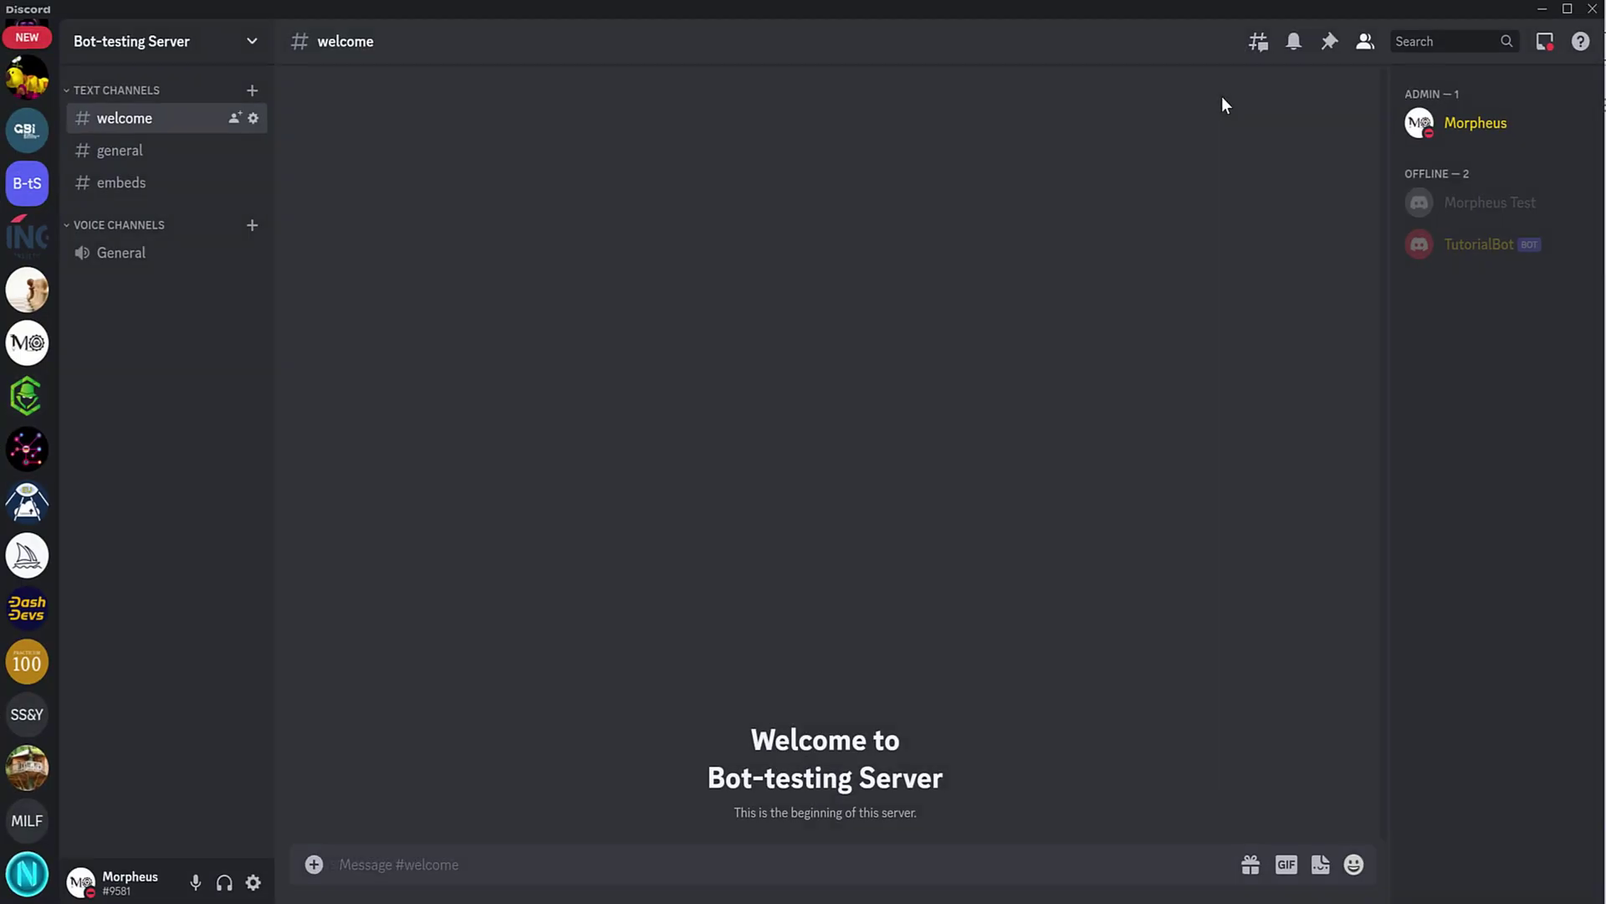
pyautogui.click(1490, 127)
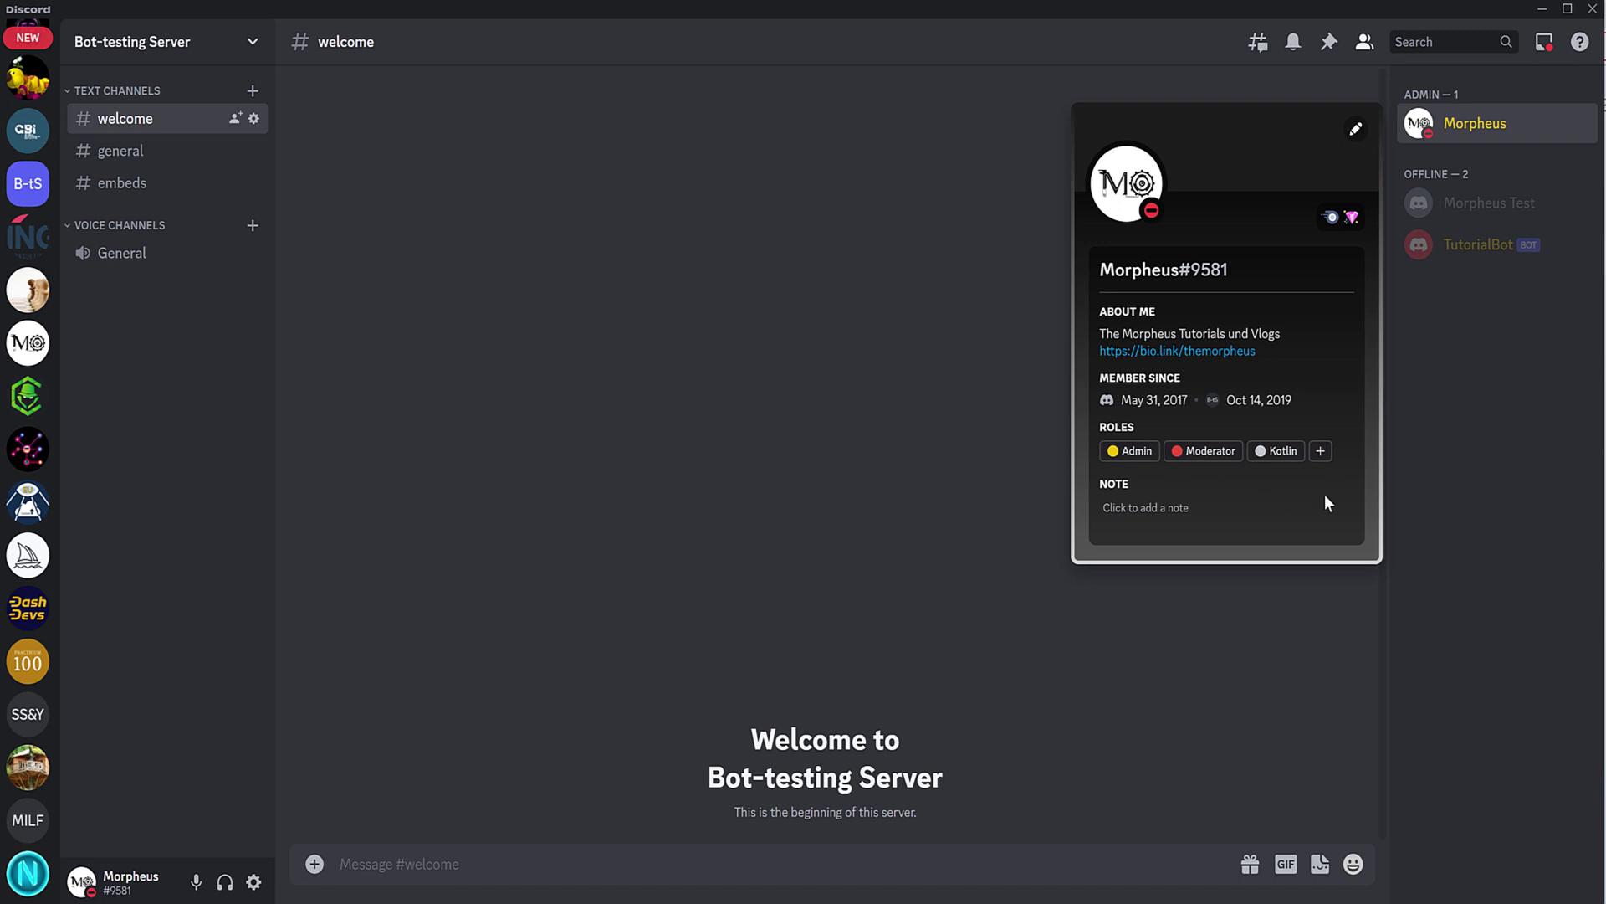
pyautogui.click(1483, 531)
# Step: Enable the View Channels permission for the Moderator role in the server's role settings
pyautogui.click(253, 42)
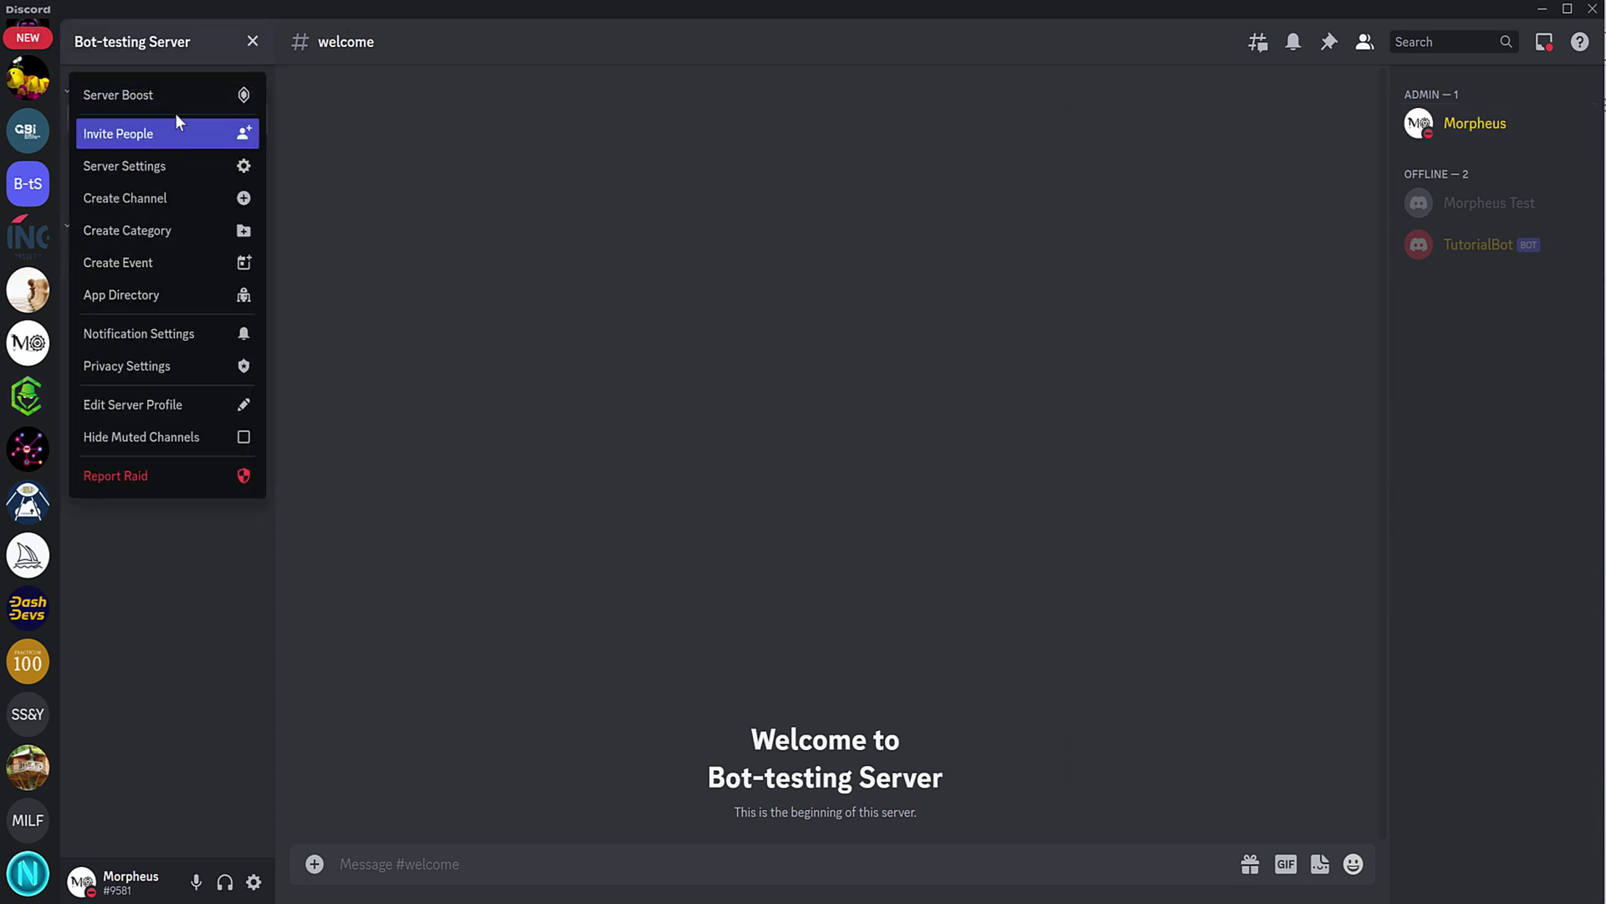
pyautogui.click(199, 165)
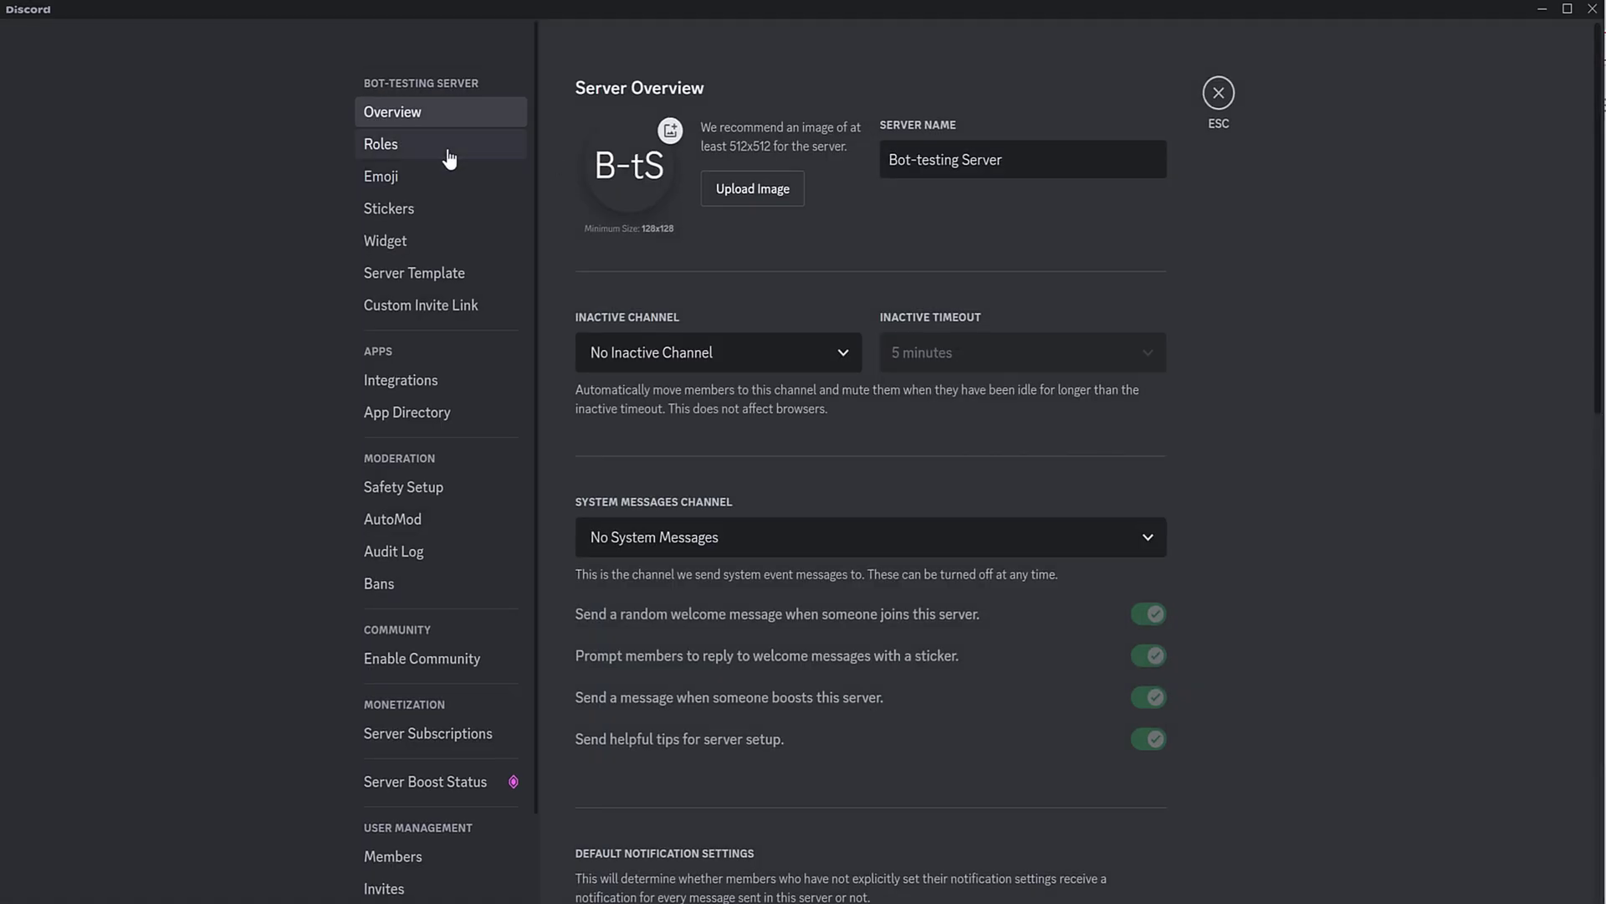
pyautogui.click(449, 159)
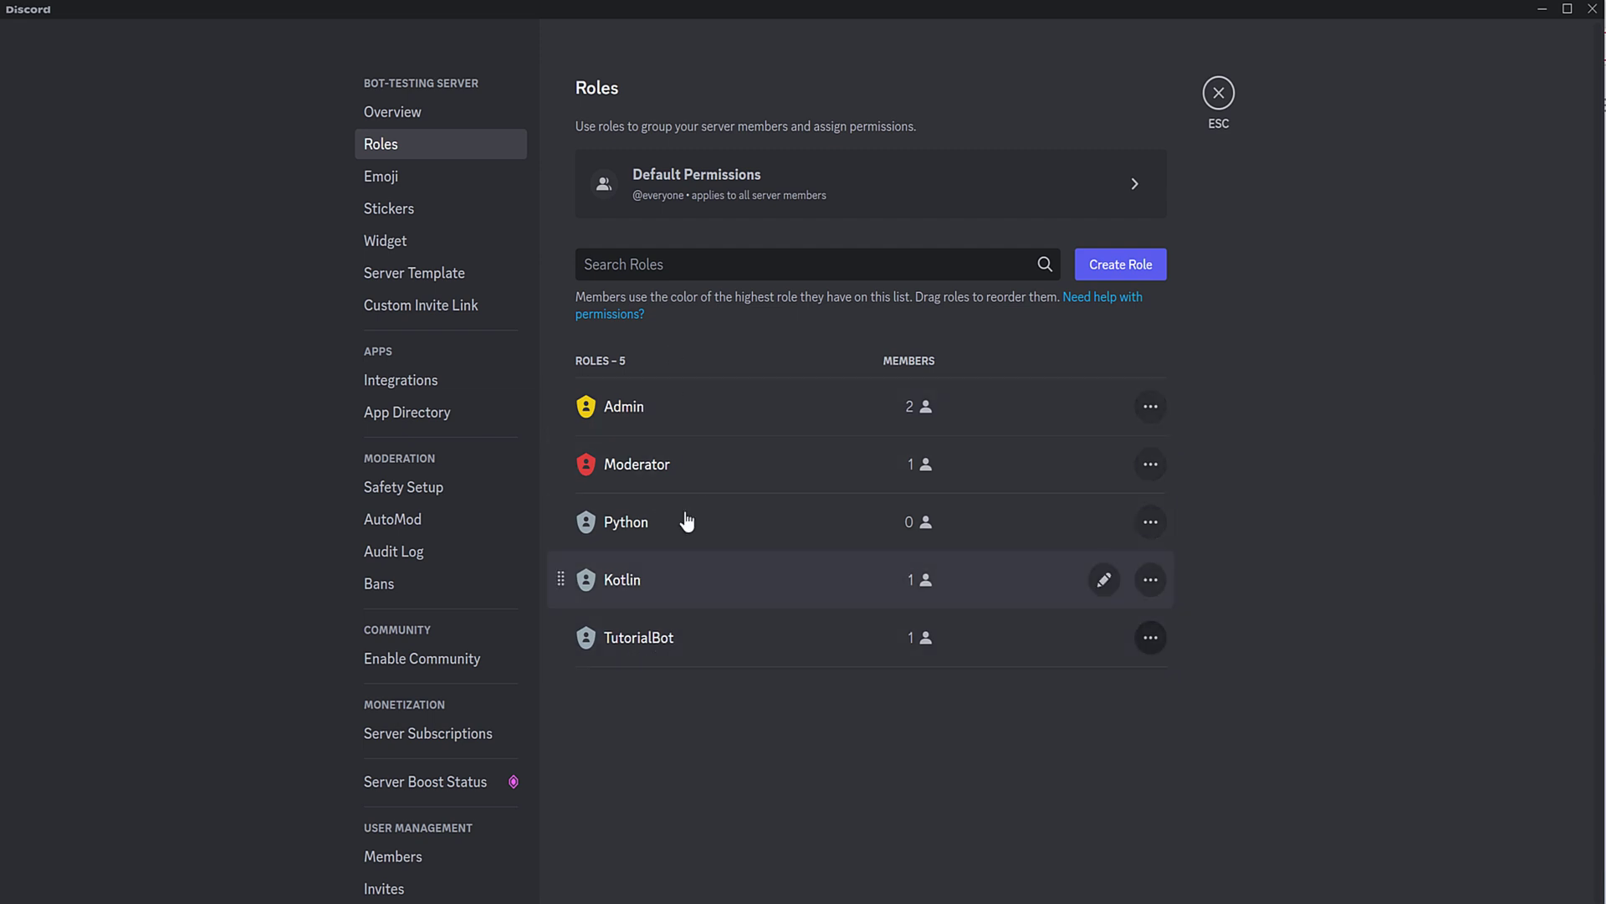
pyautogui.click(694, 465)
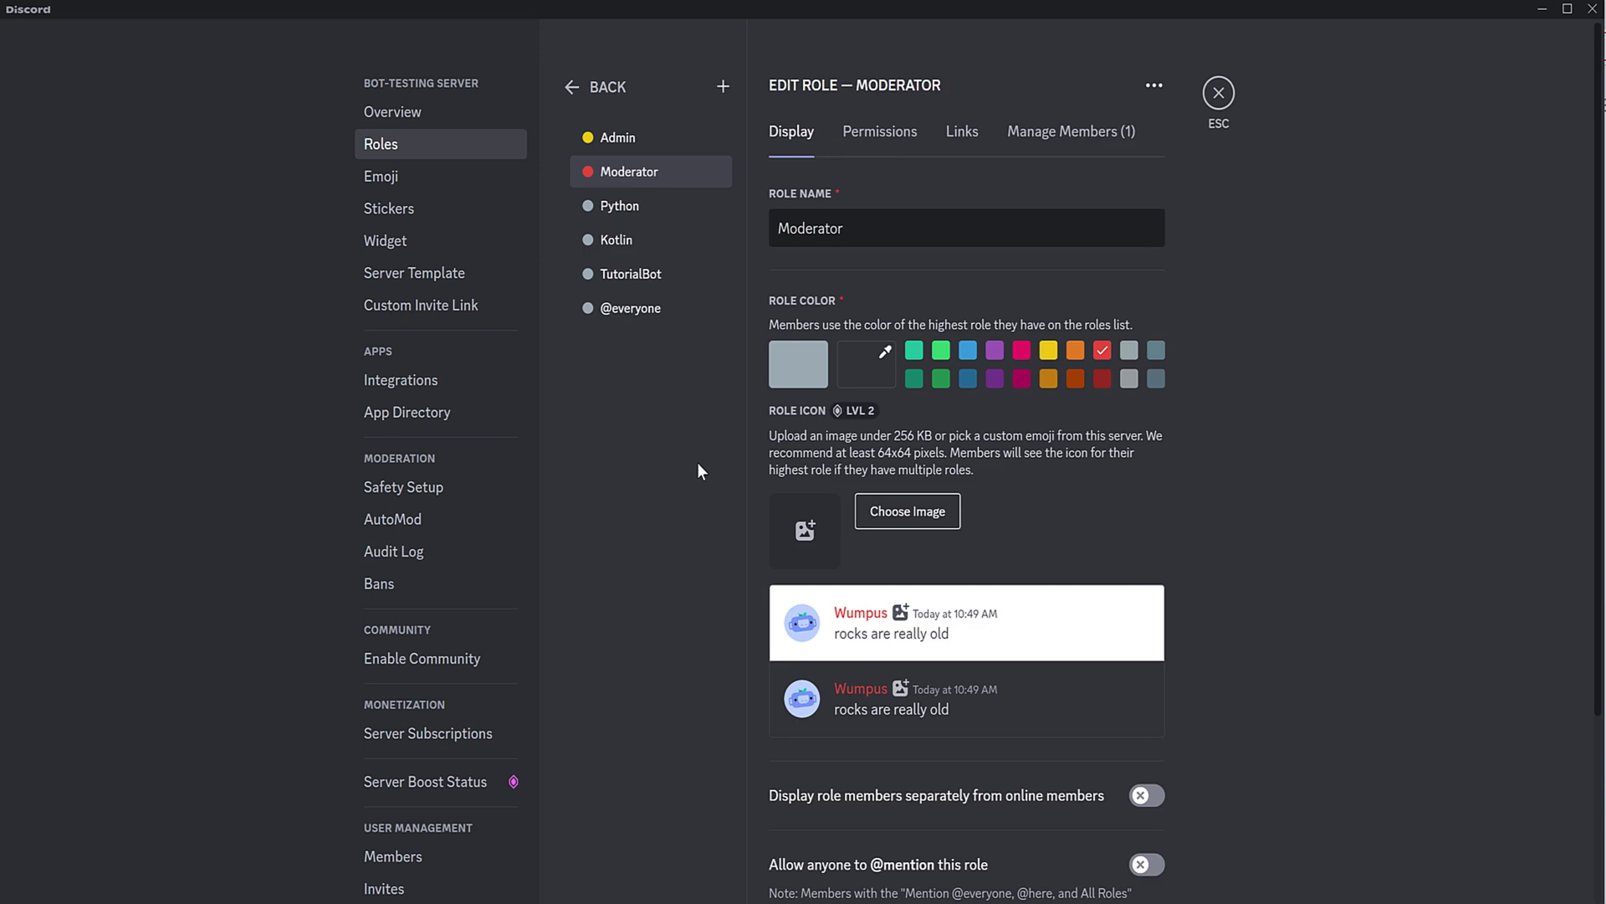
pyautogui.click(879, 132)
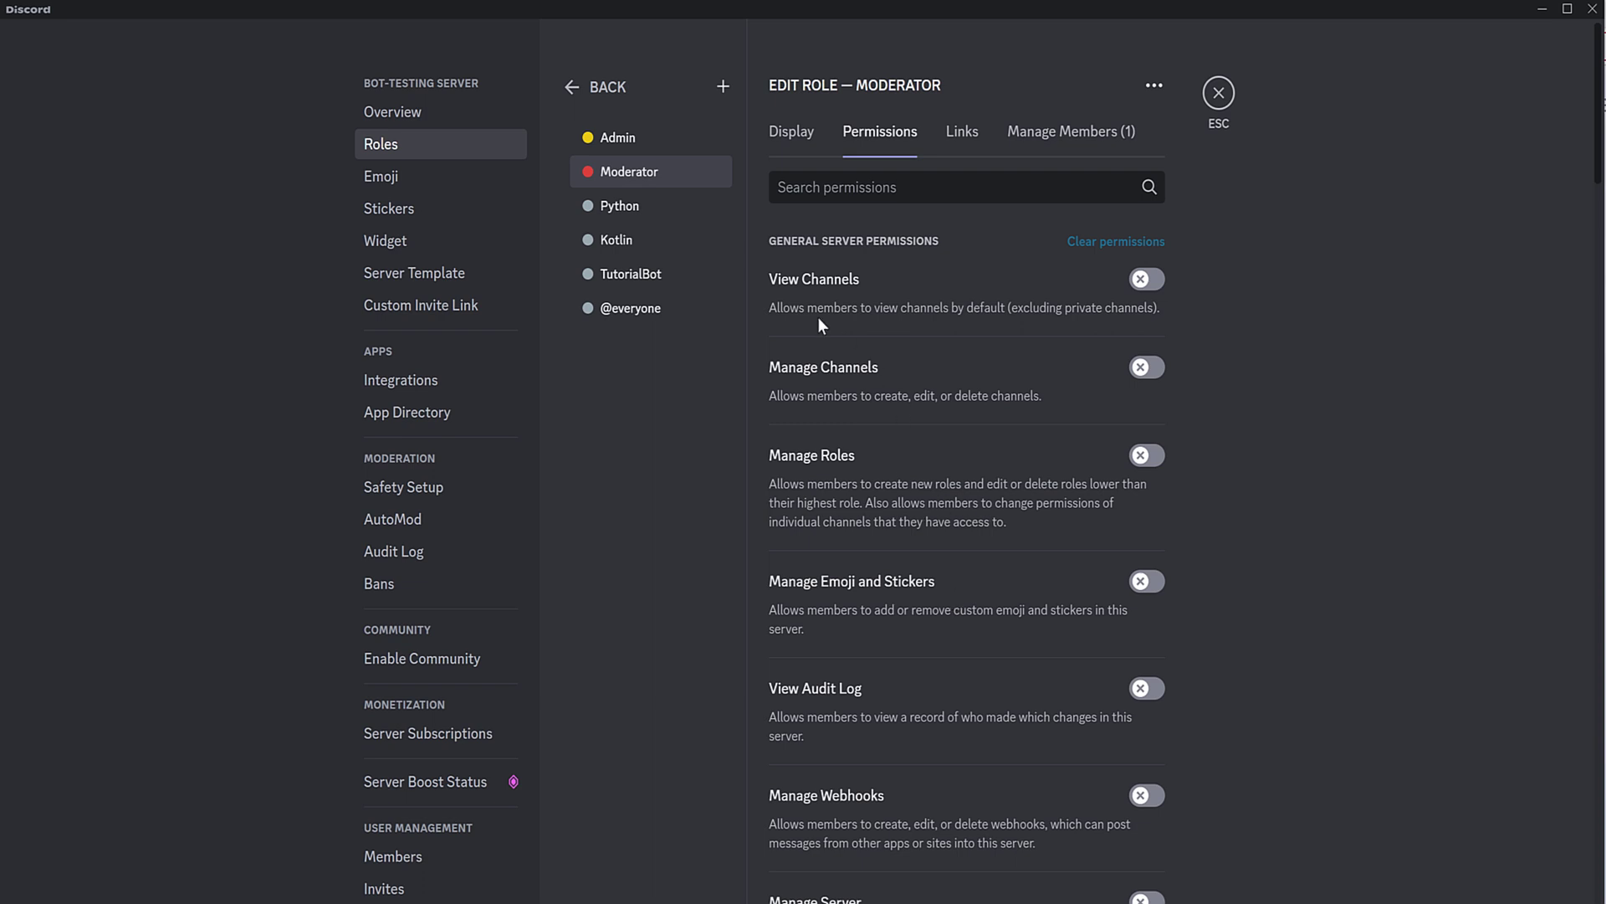
pyautogui.click(1149, 285)
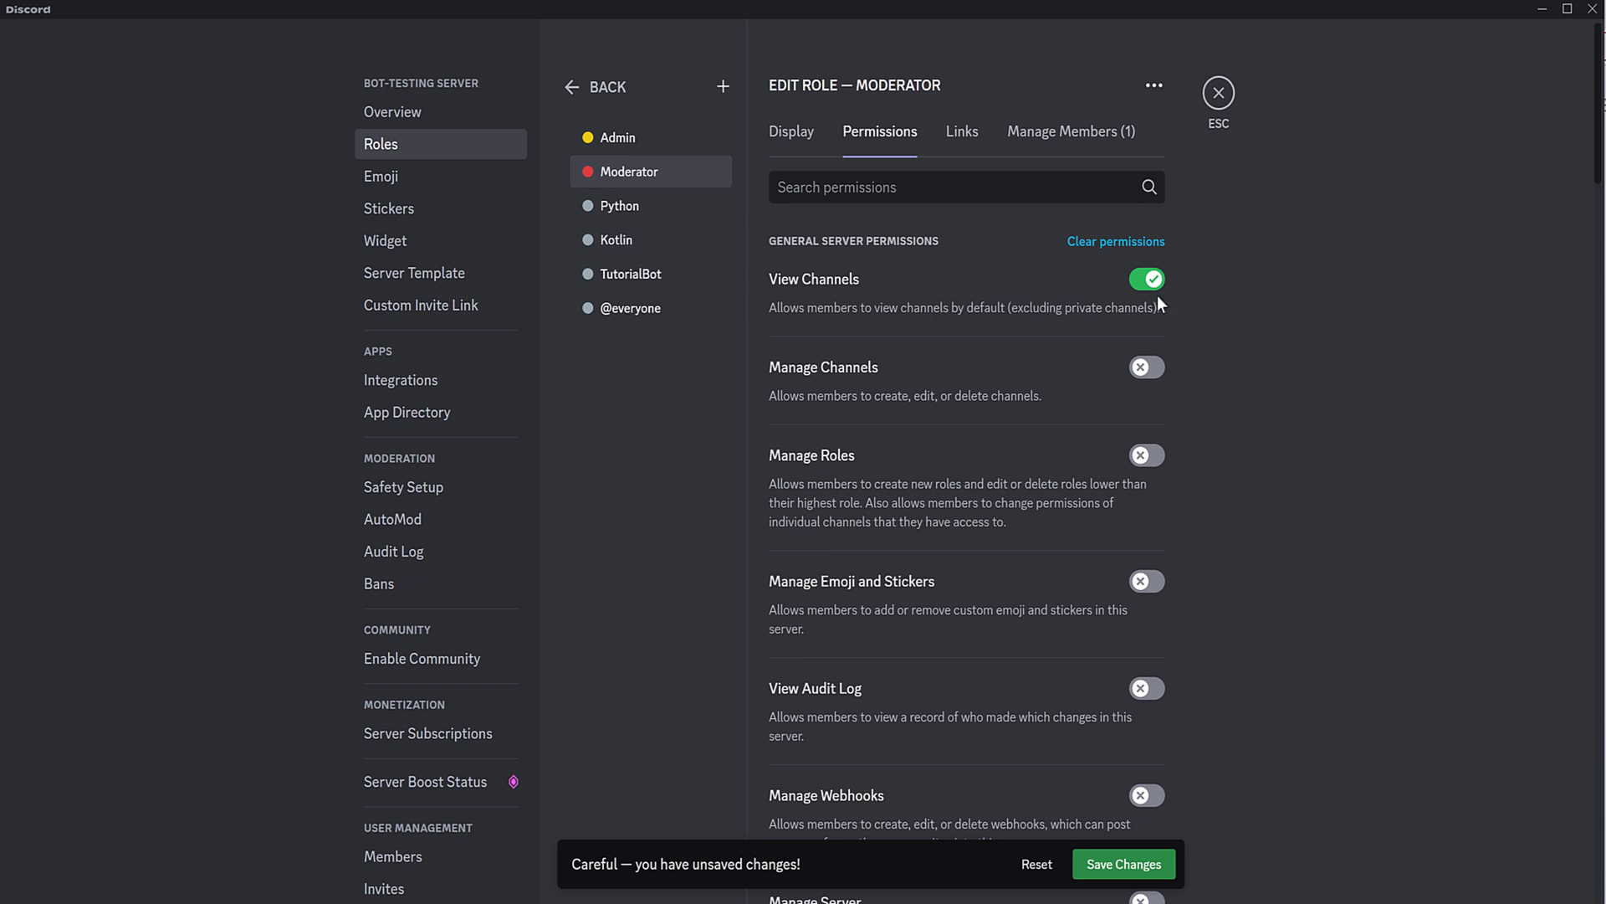
# Step: View the TutorialBot role's permissions and return to the Moderator role
pyautogui.click(670, 280)
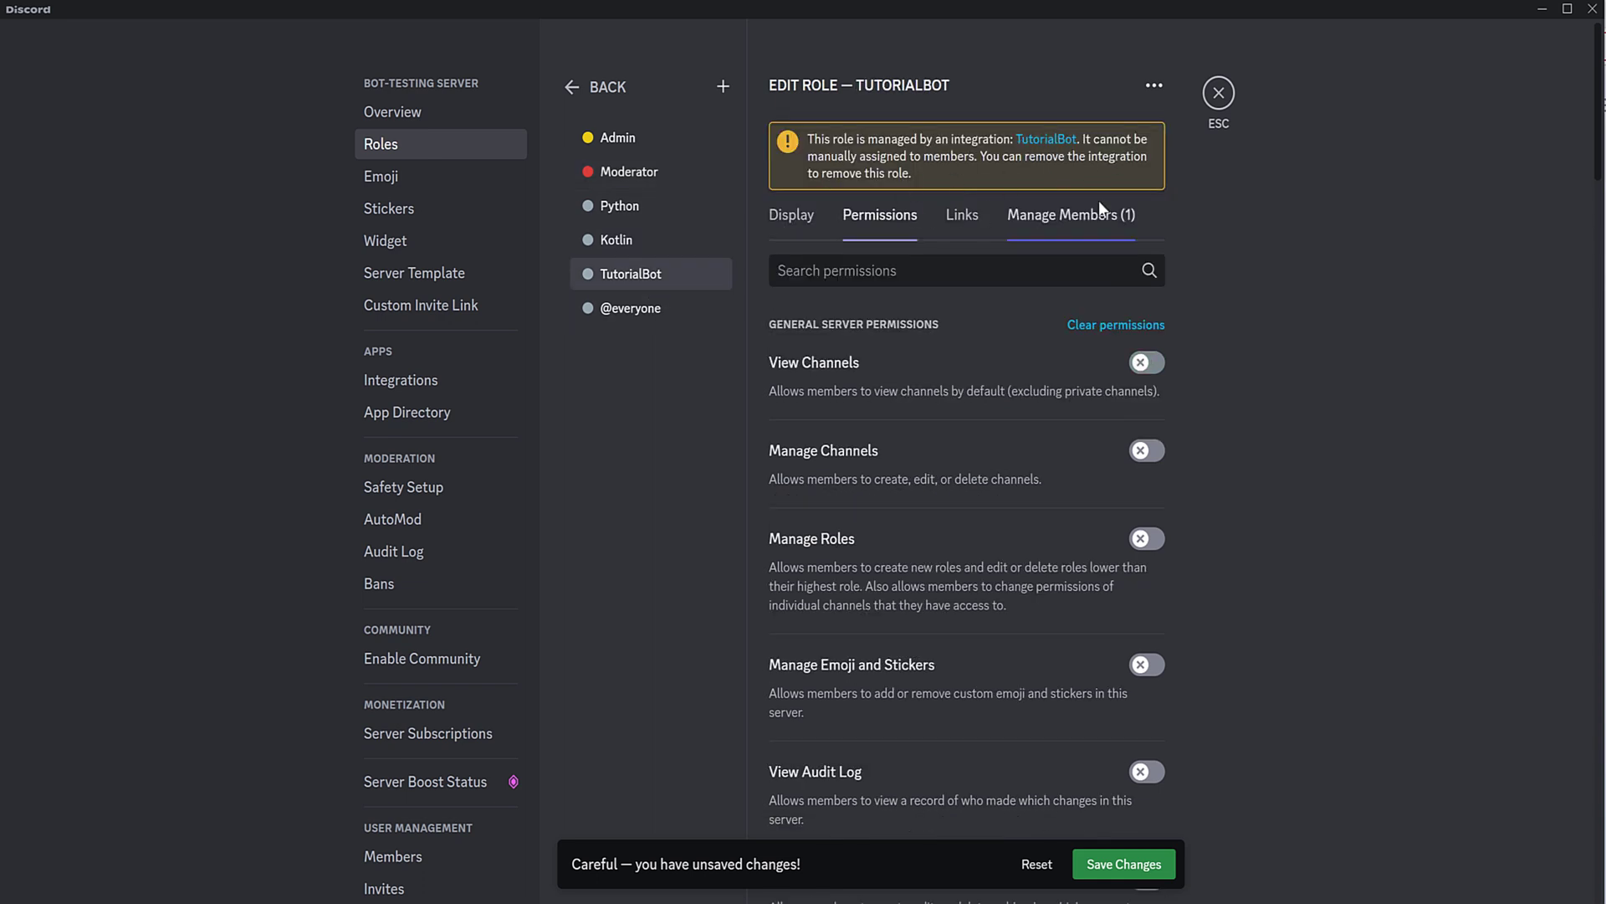
pyautogui.click(657, 183)
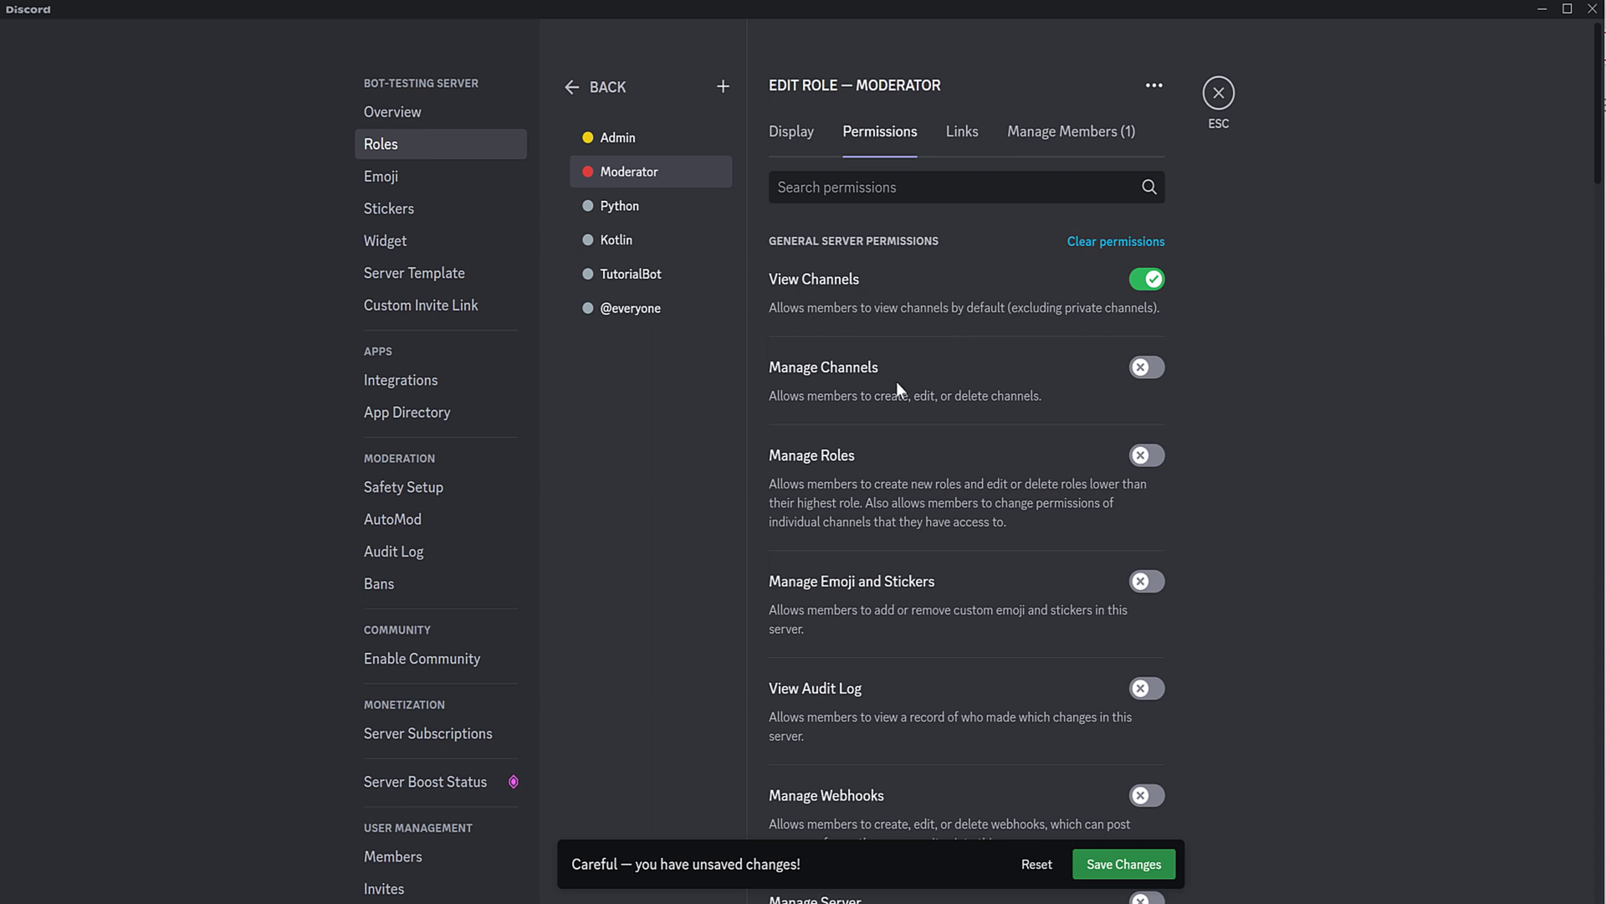
# Step: Enable the View Audit Log permission for the Moderator role
pyautogui.scroll(-2, 782, 413)
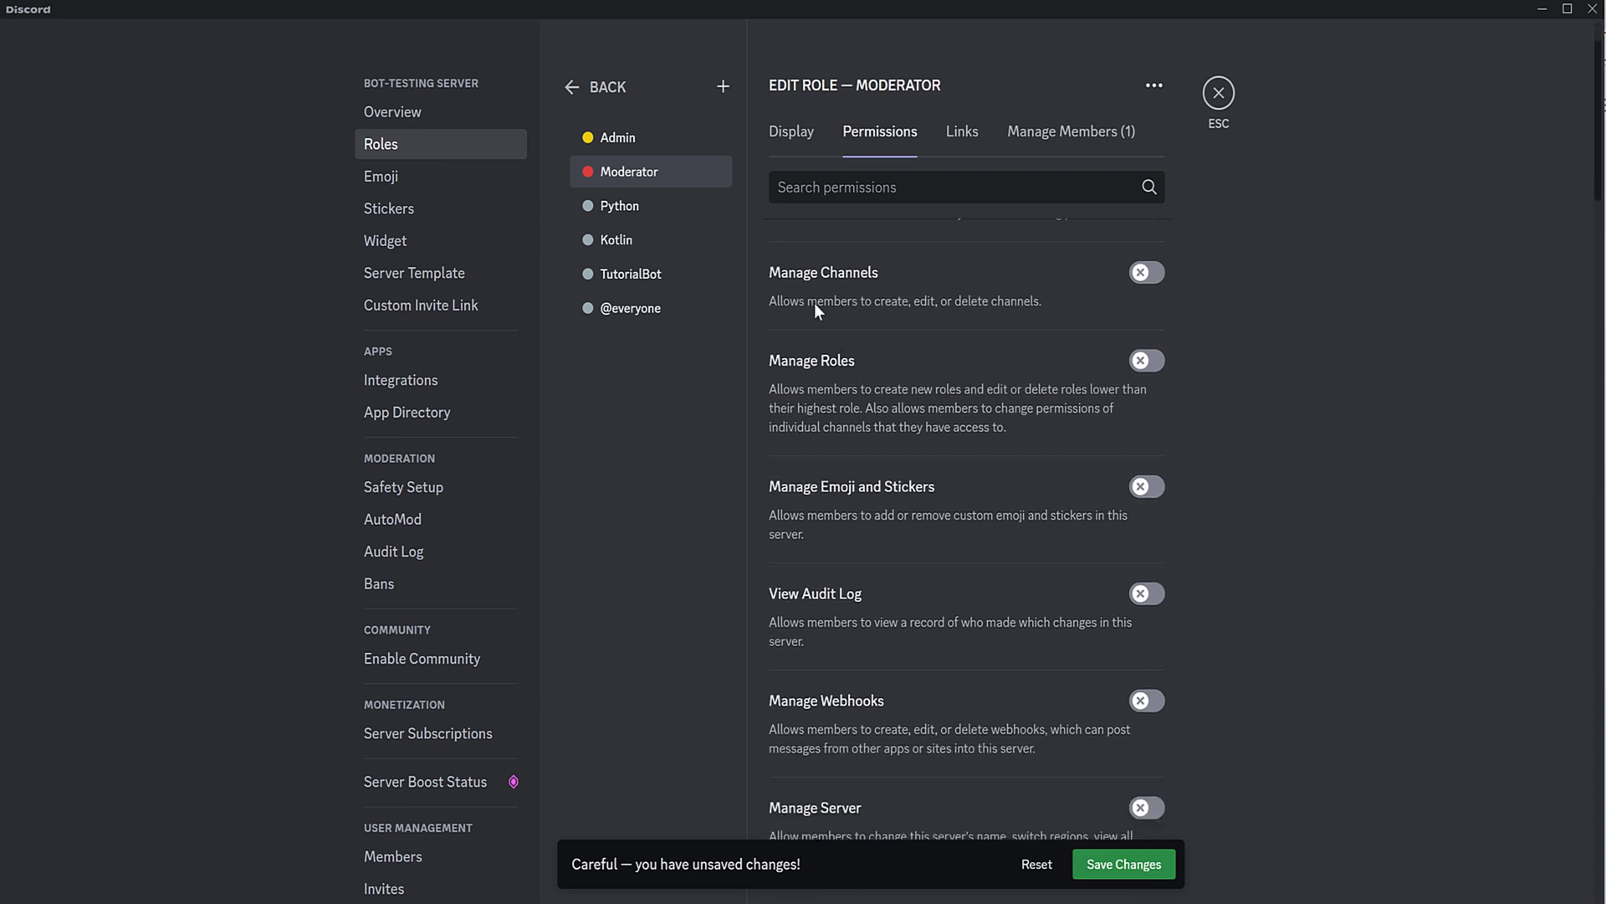
pyautogui.scroll(2, 815, 303)
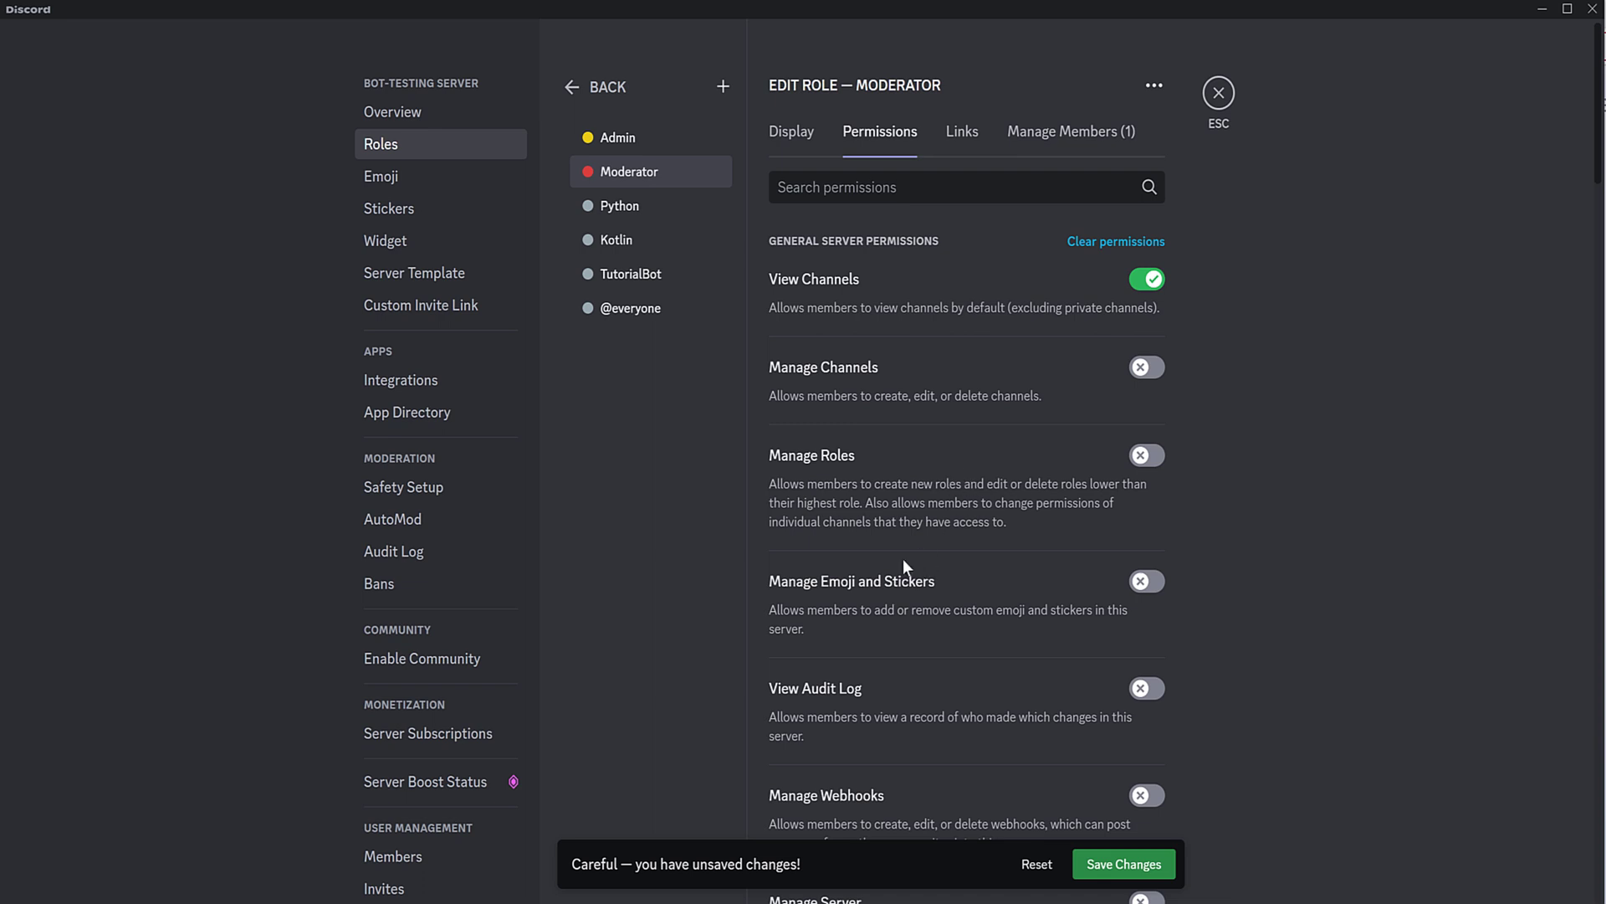
pyautogui.scroll(-1, 904, 563)
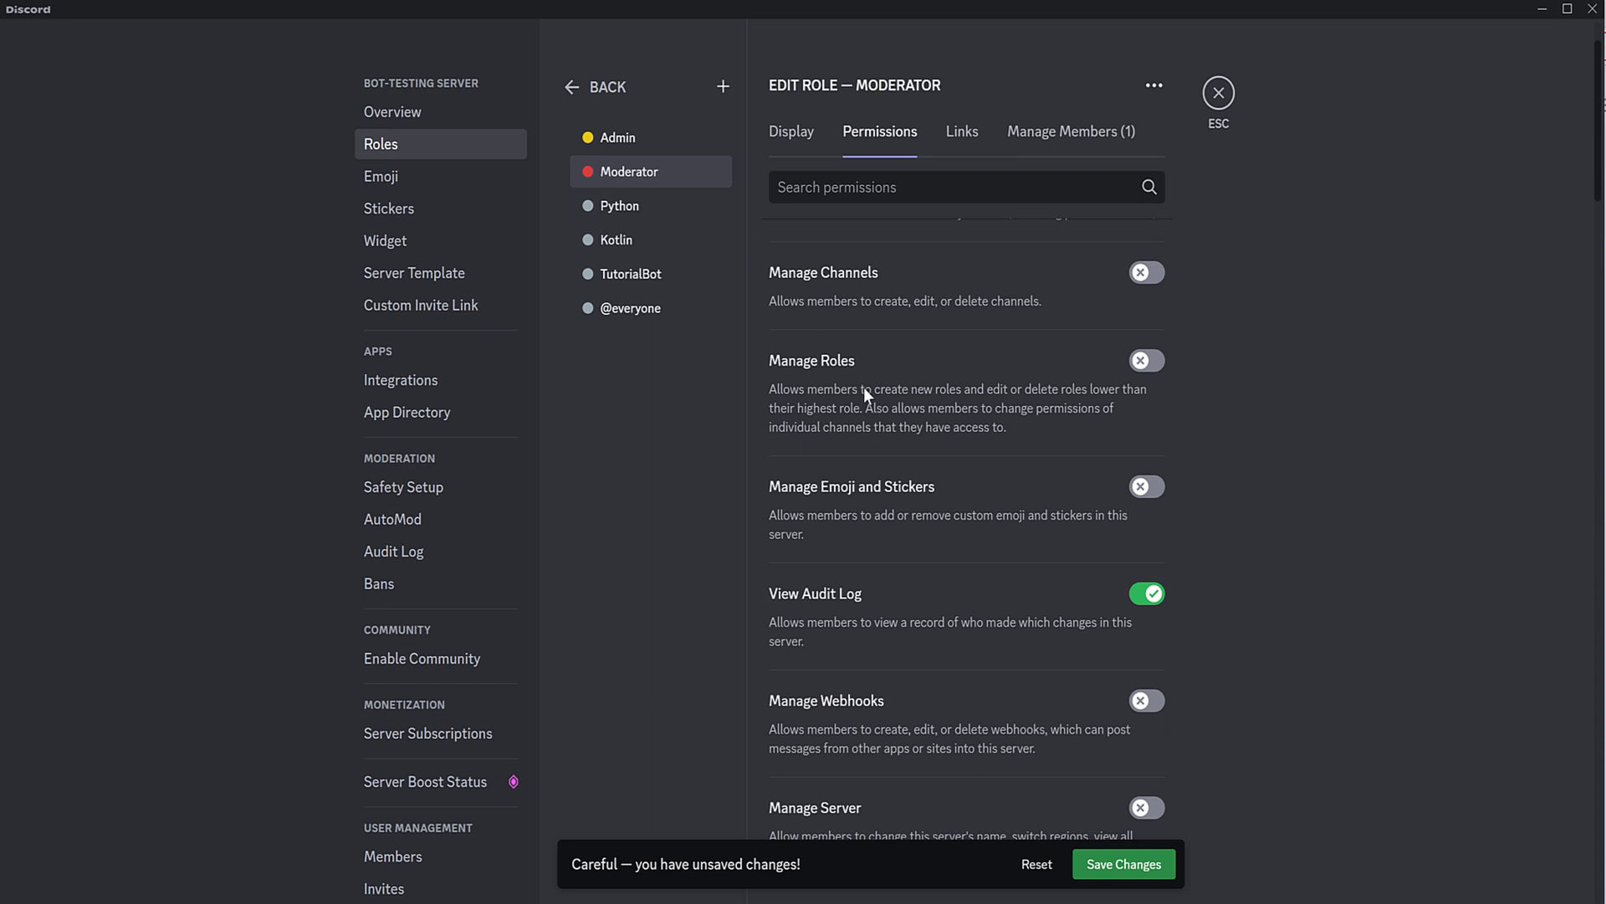
pyautogui.scroll(-3, 902, 423)
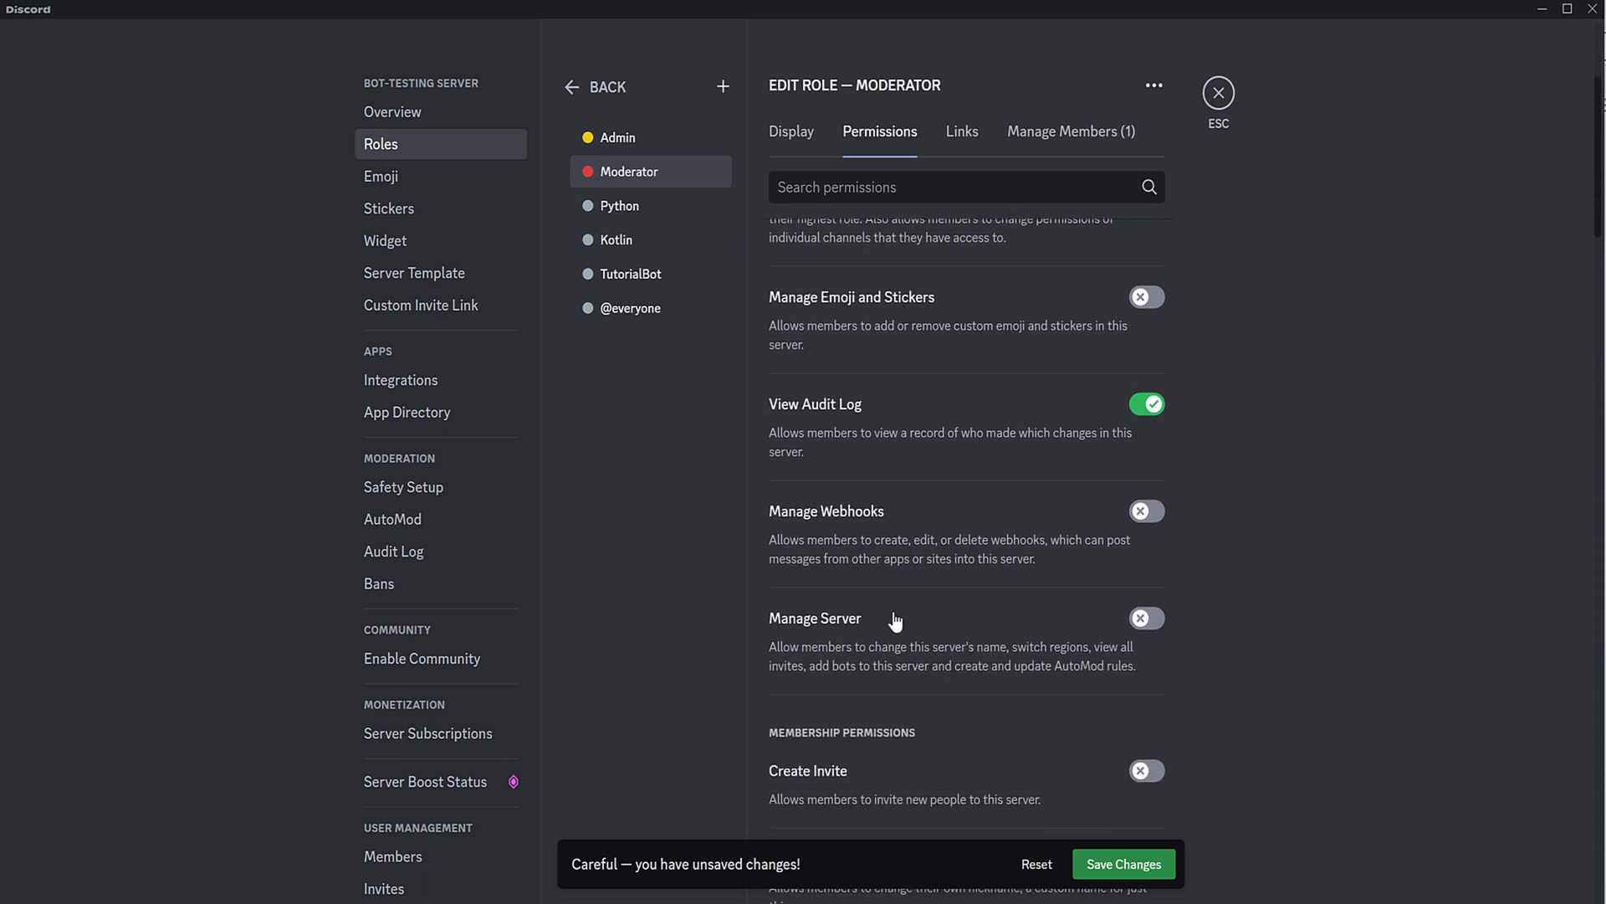
# Step: Enable the Create Invite and Change Nickname membership permissions for the Moderator role
pyautogui.scroll(-2, 871, 620)
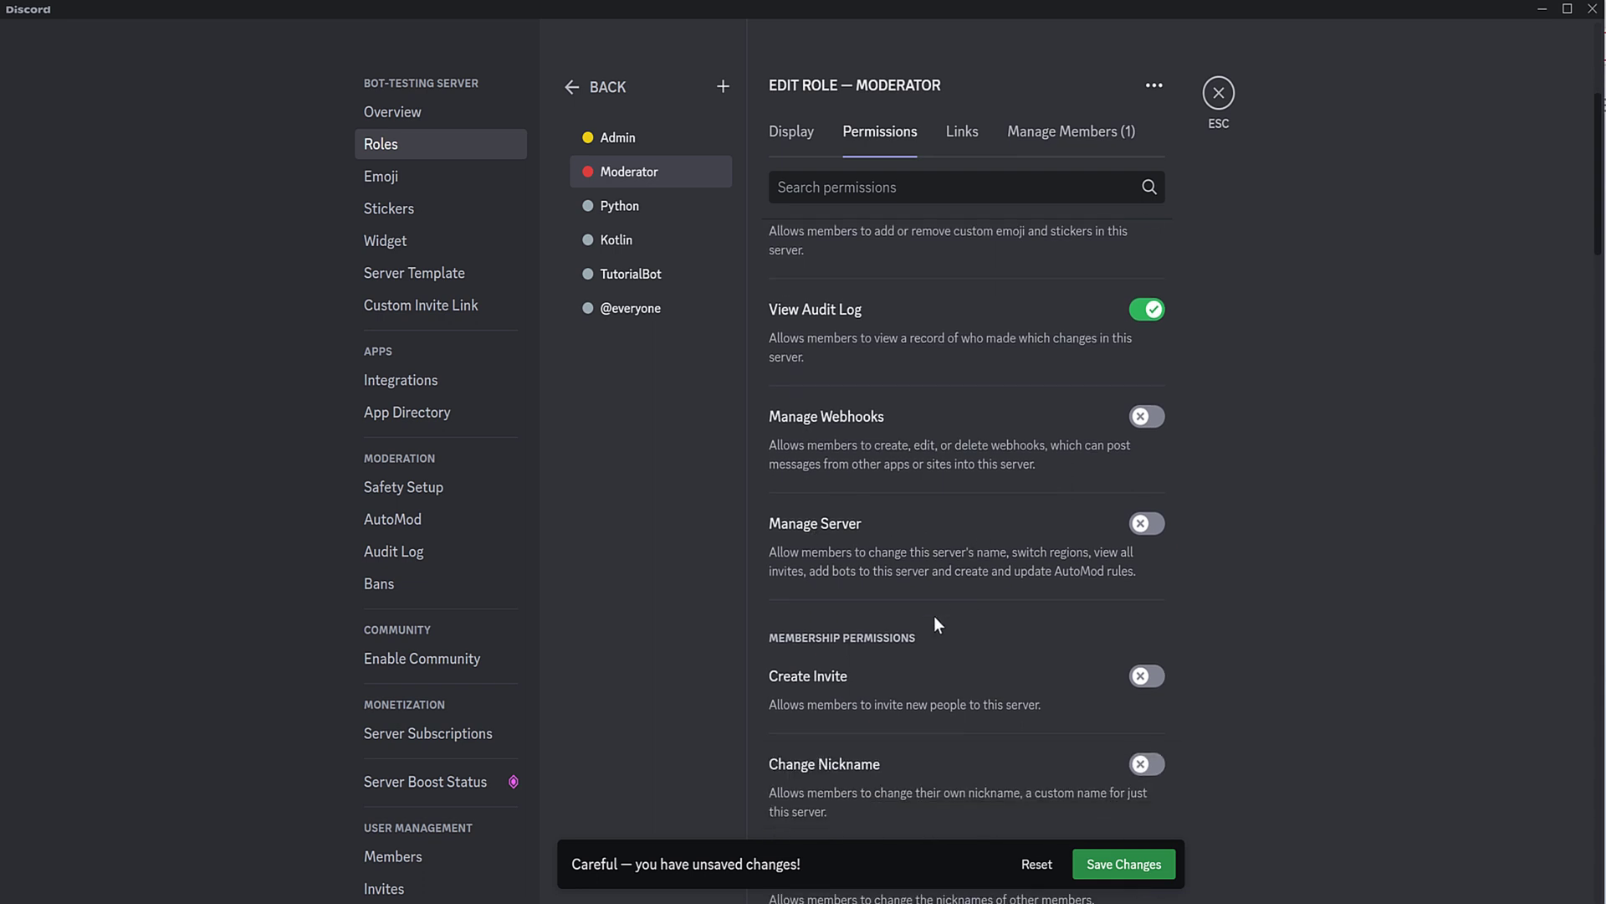
pyautogui.click(1147, 675)
pyautogui.scroll(-3, 1213, 672)
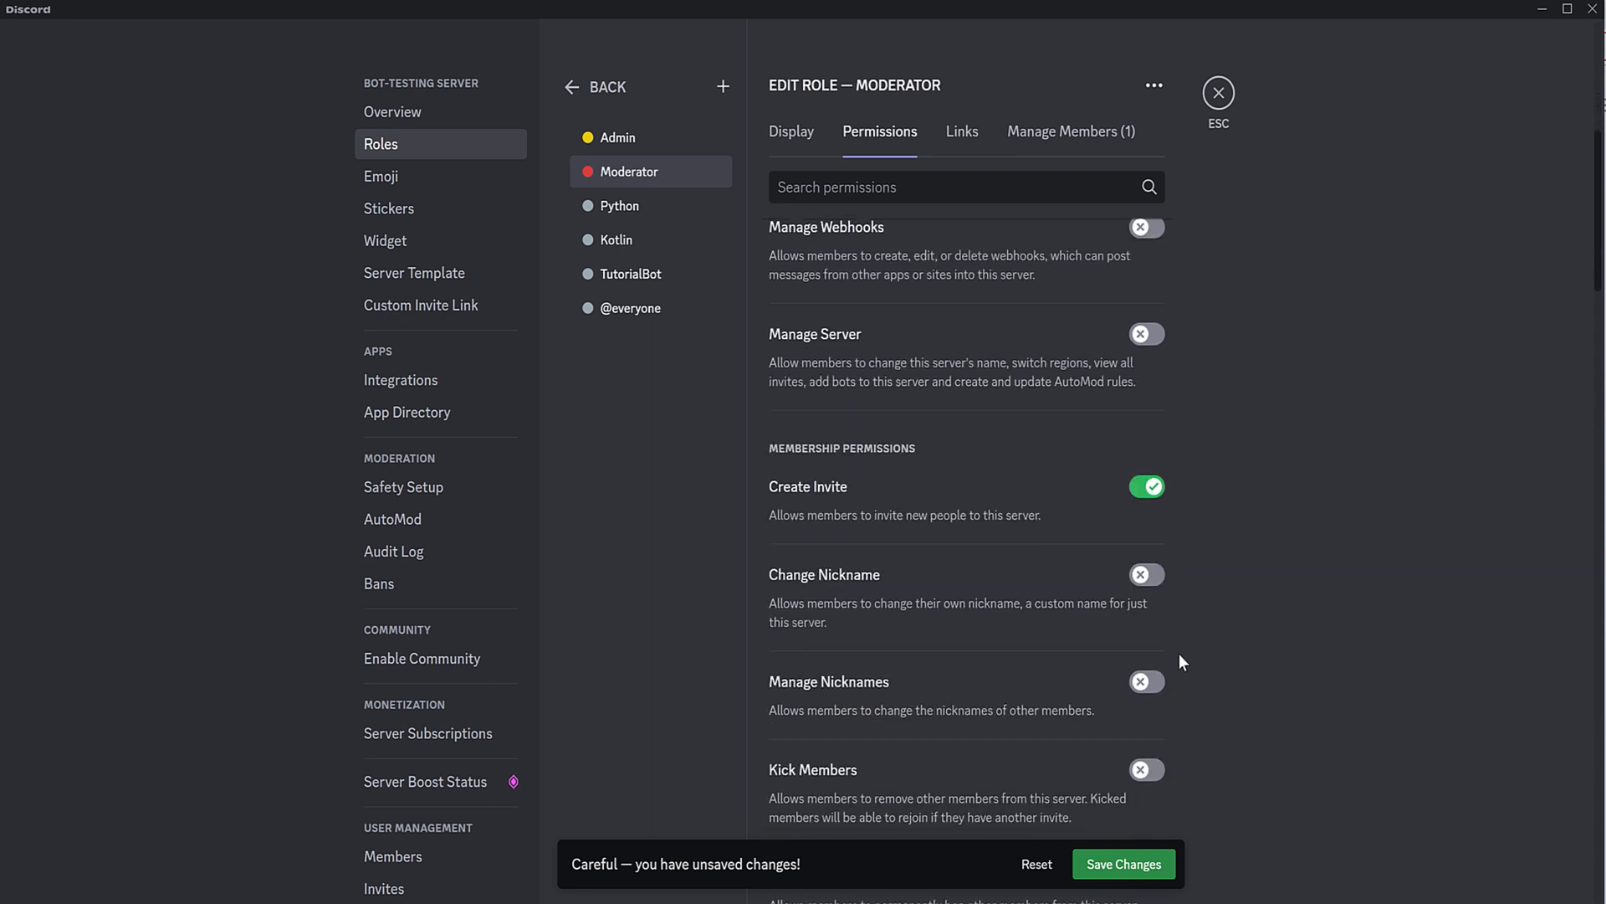
pyautogui.click(1145, 575)
pyautogui.scroll(-2, 1148, 639)
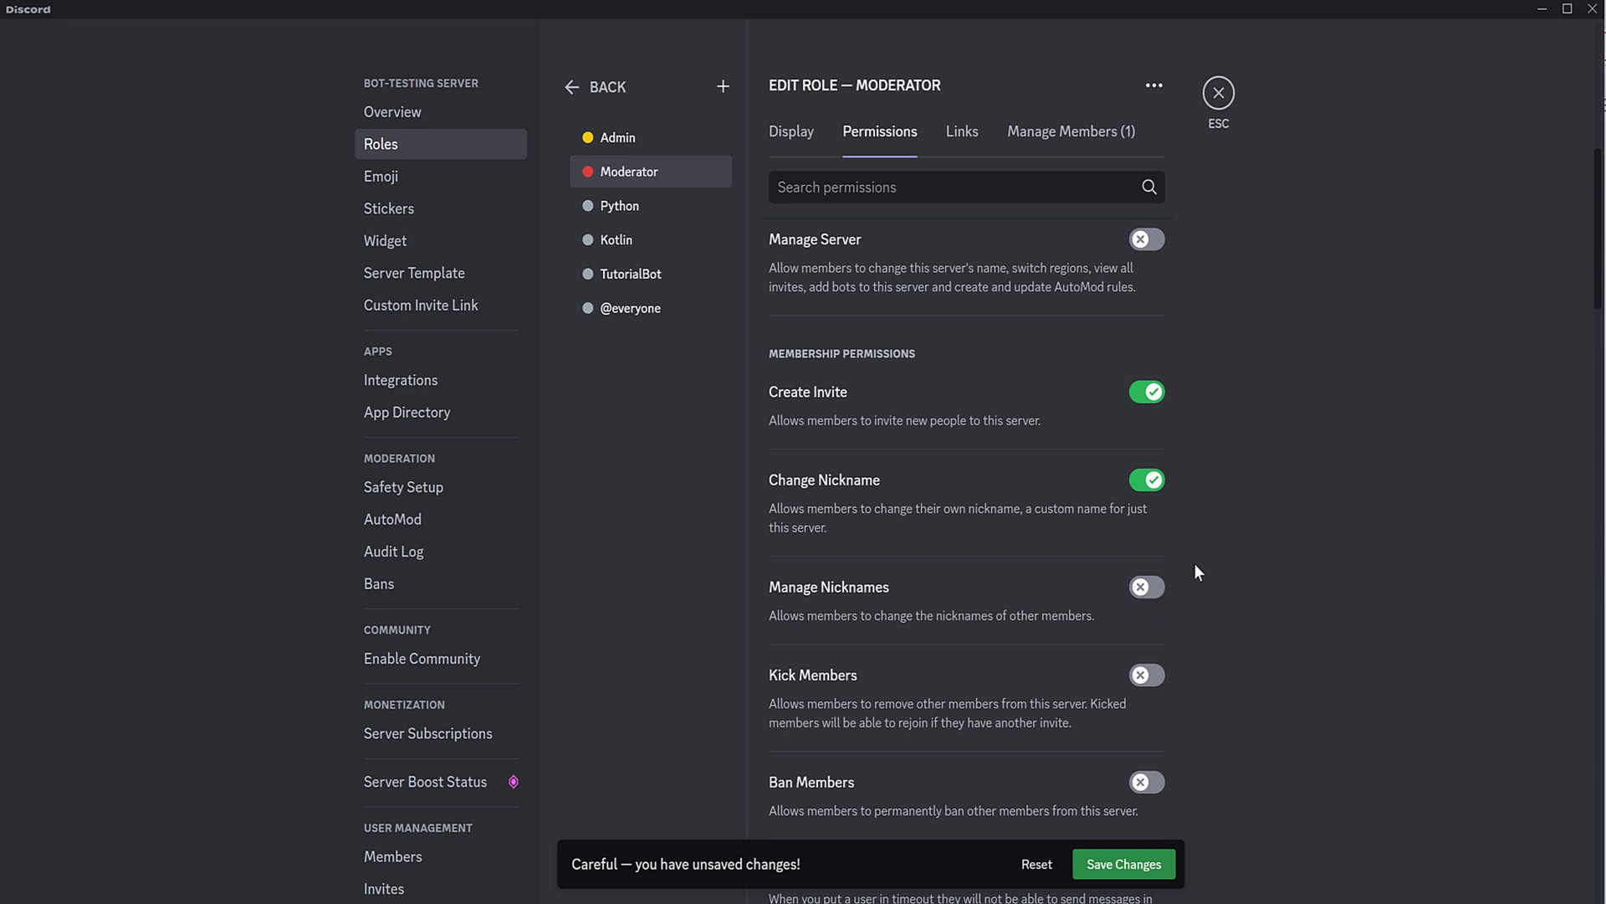
# Step: Enable the Manage Nicknames, Kick Members and Ban Members permissions for the Moderator role
pyautogui.click(1160, 588)
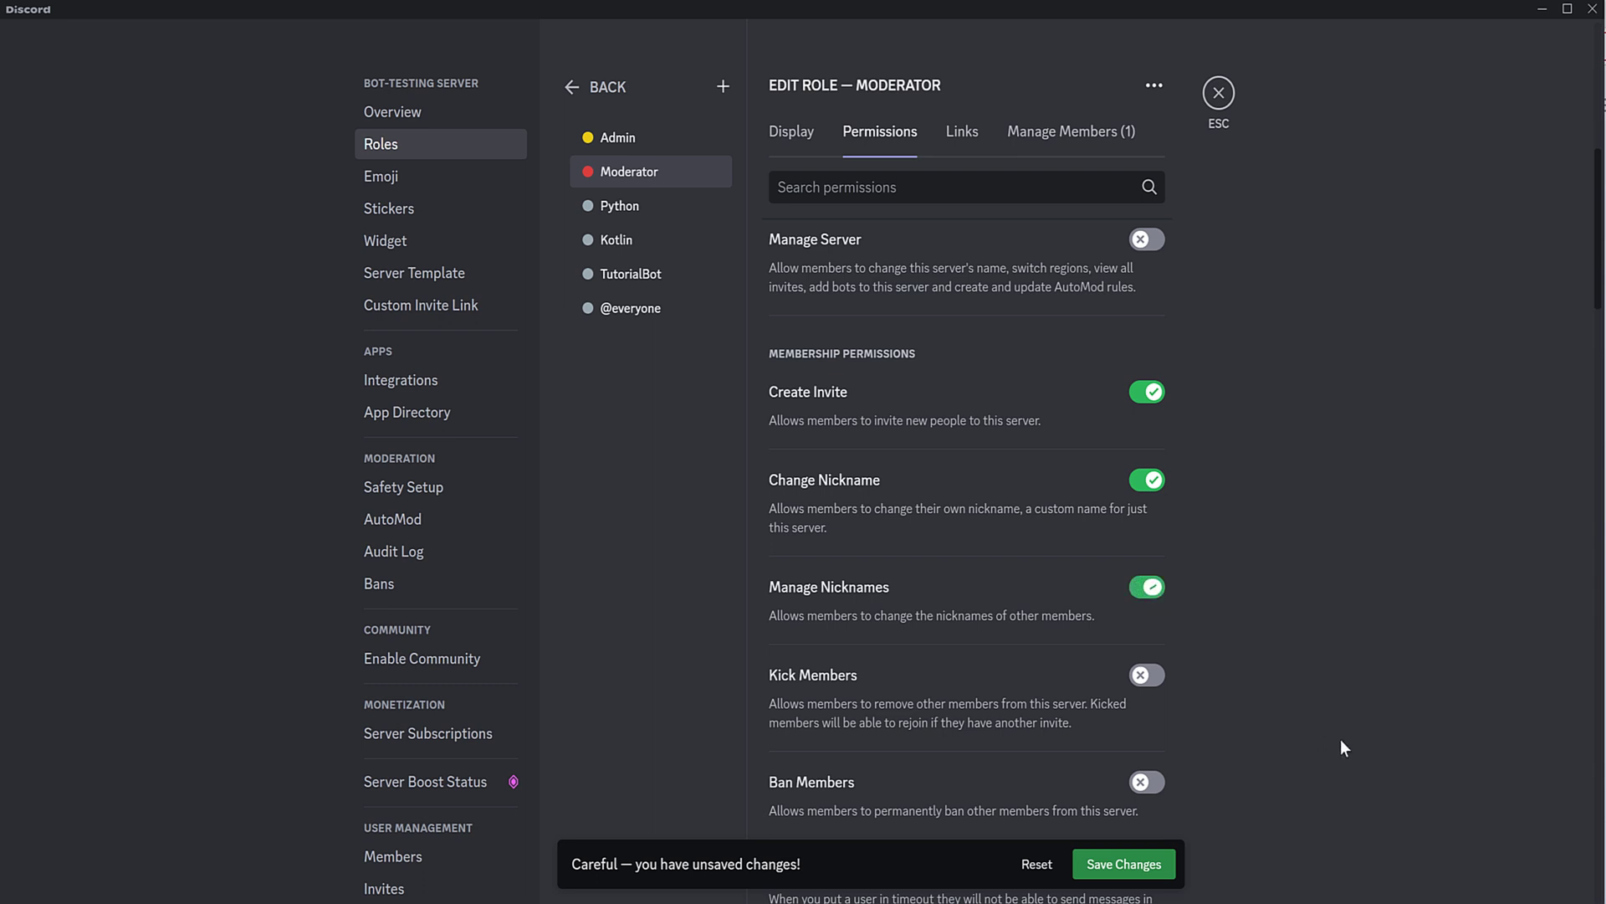
pyautogui.click(1157, 684)
pyautogui.click(1149, 780)
pyautogui.scroll(-3, 1210, 649)
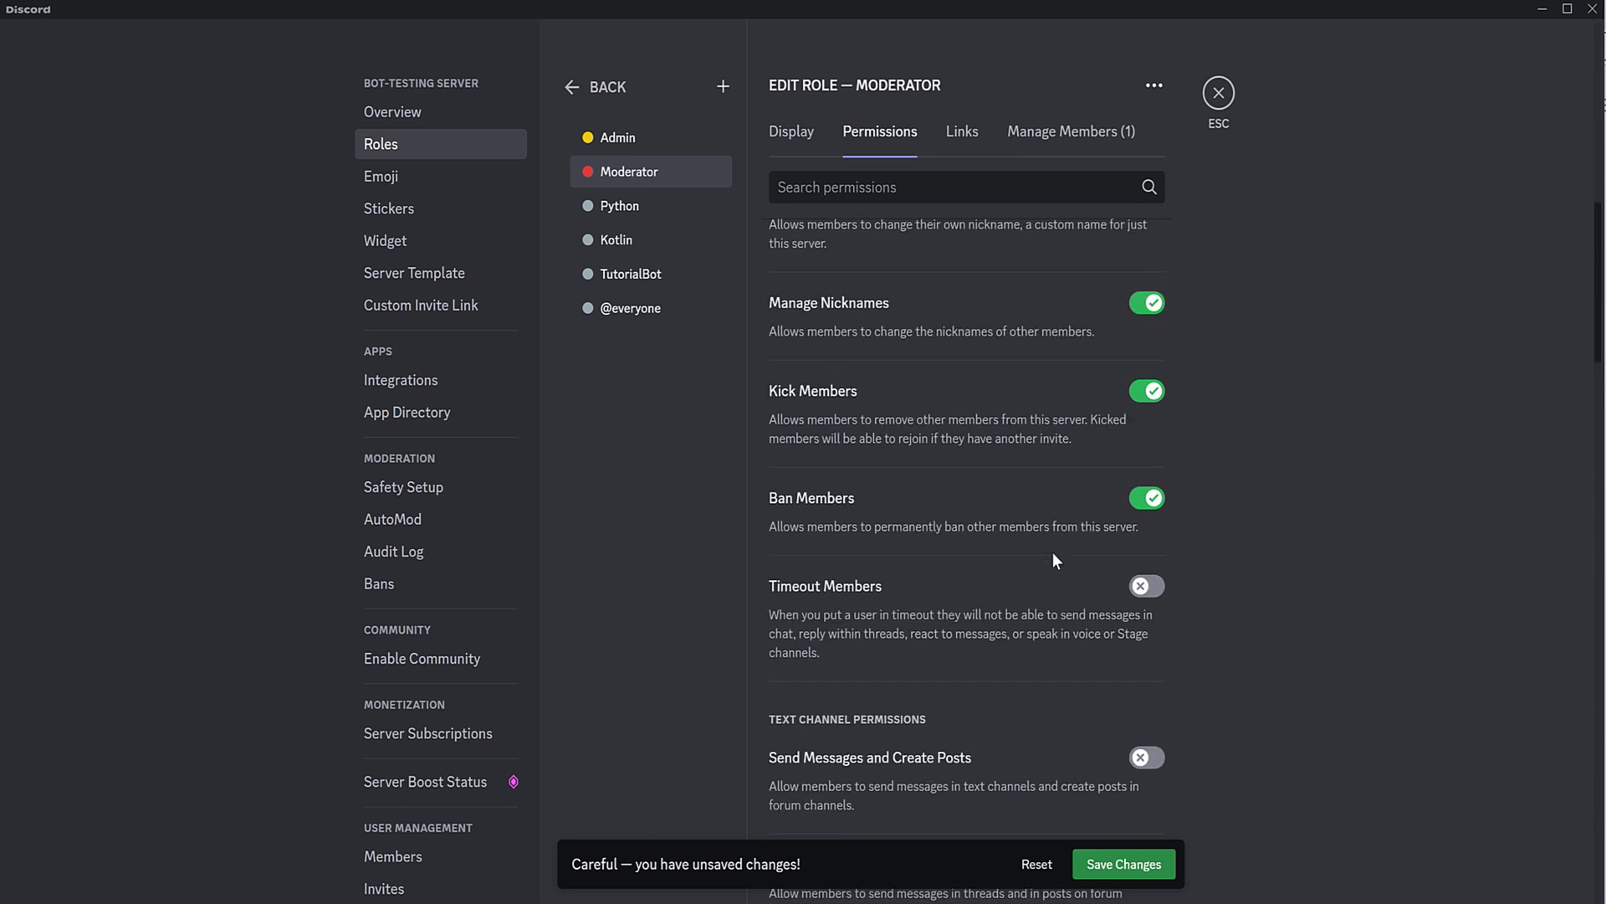
# Step: Enable Timeout Members, Send Messages and Create Posts, Send Messages in Threads and Posts, and Create Public Threads for the Moderator role
pyautogui.click(1149, 589)
pyautogui.scroll(-2, 1087, 636)
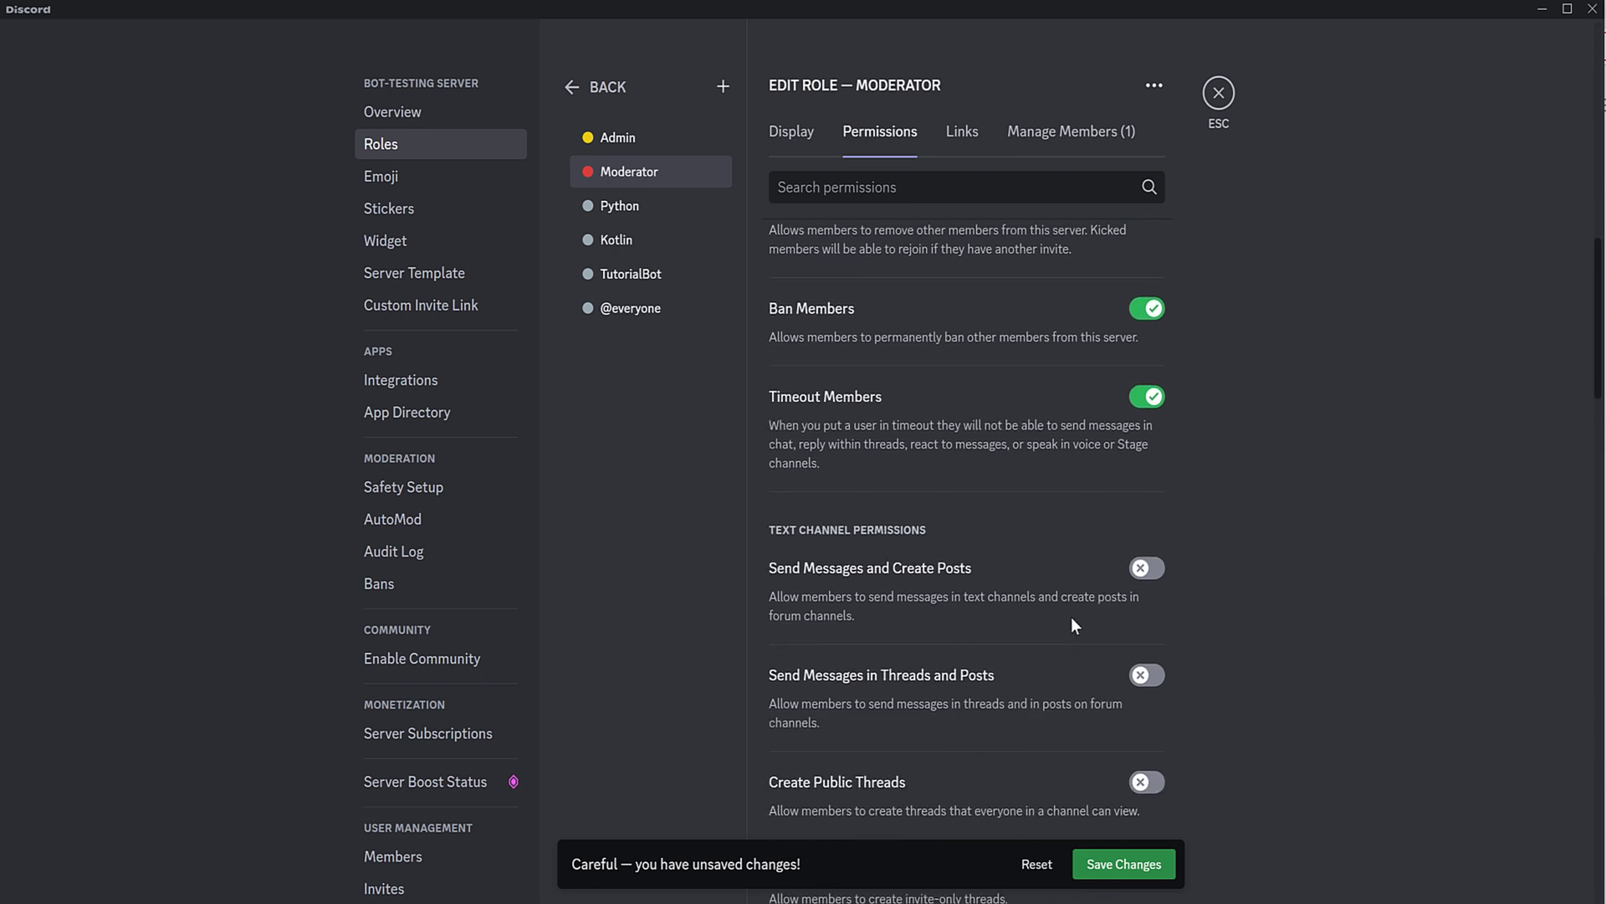
pyautogui.click(1144, 569)
pyautogui.click(1145, 678)
pyautogui.scroll(-1, 1089, 730)
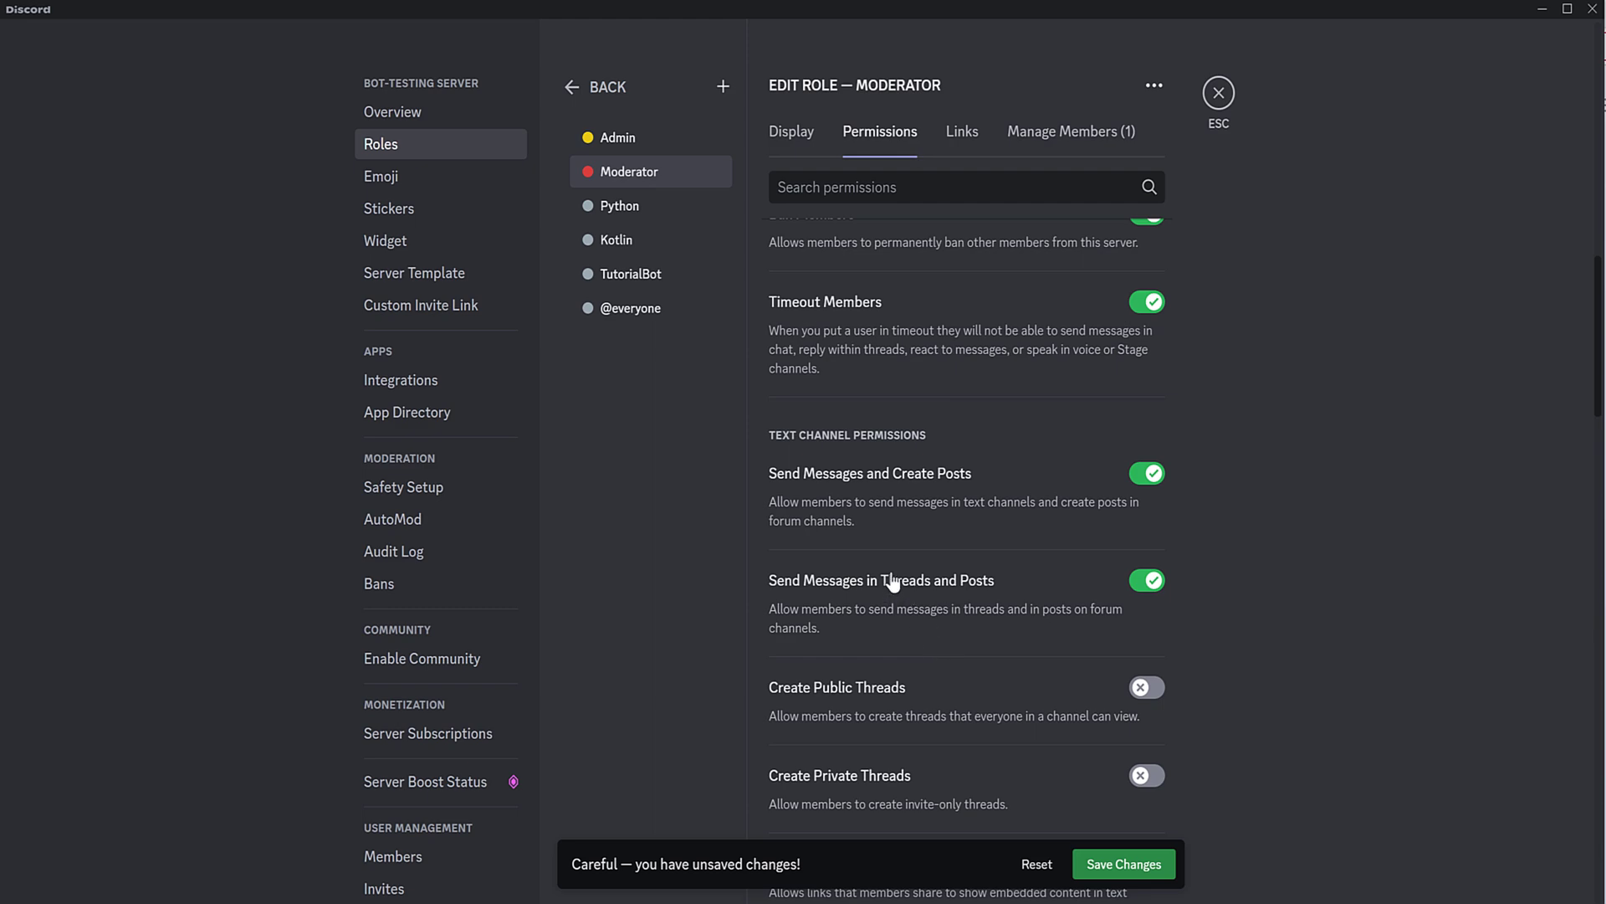
pyautogui.click(1143, 687)
# Step: Review the Moderator role's remaining permissions and save the changes
pyautogui.scroll(-7, 997, 581)
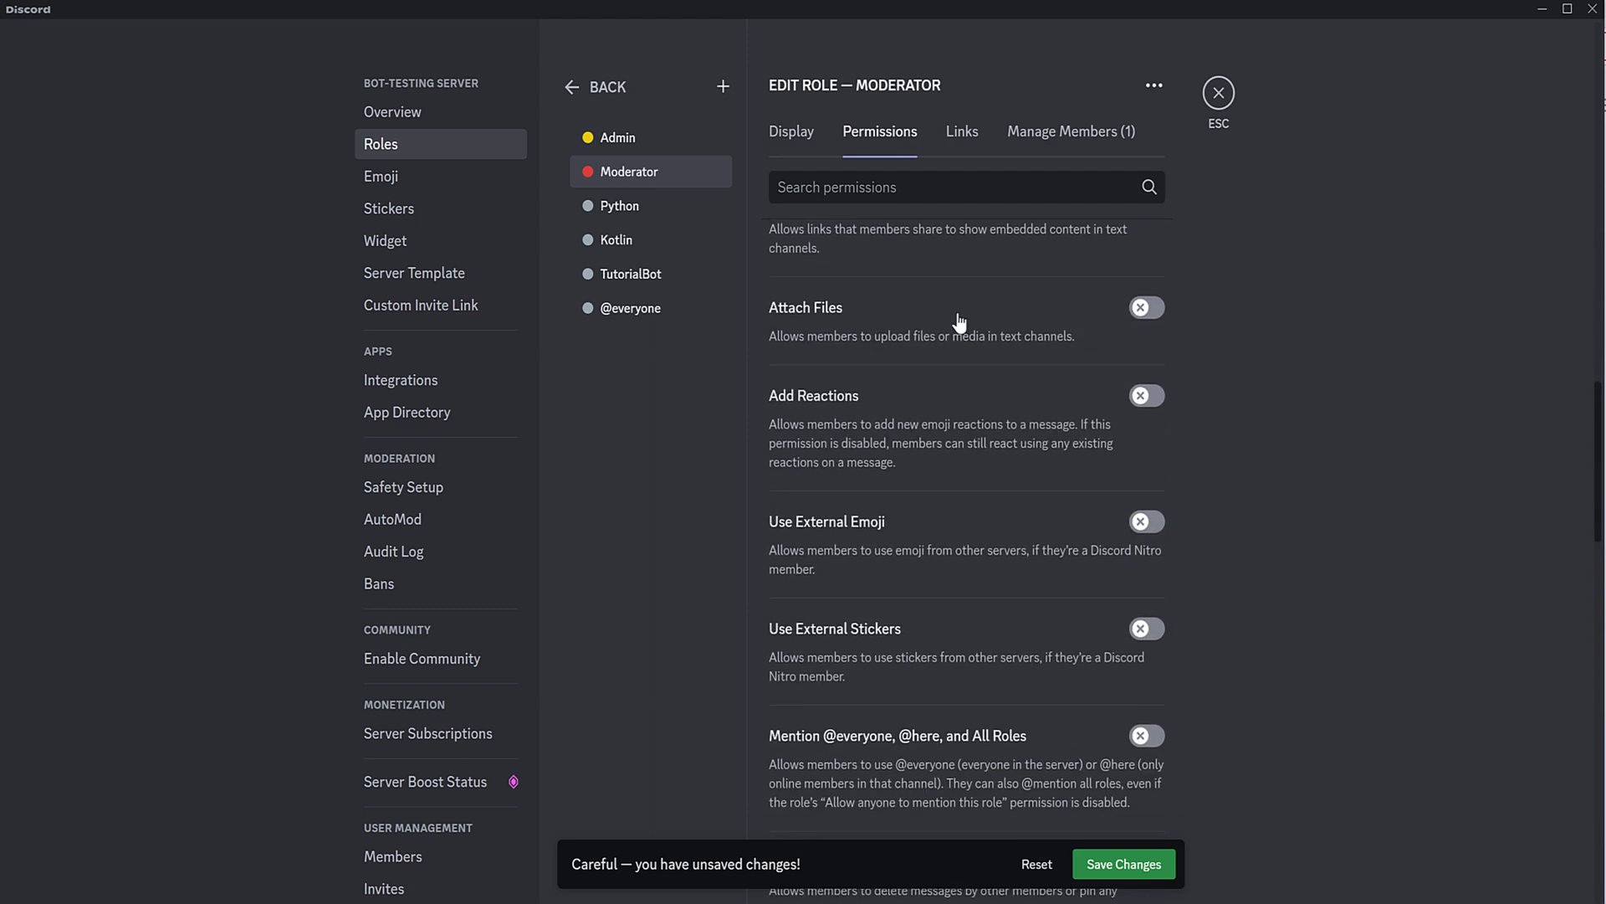
pyautogui.scroll(-6, 997, 577)
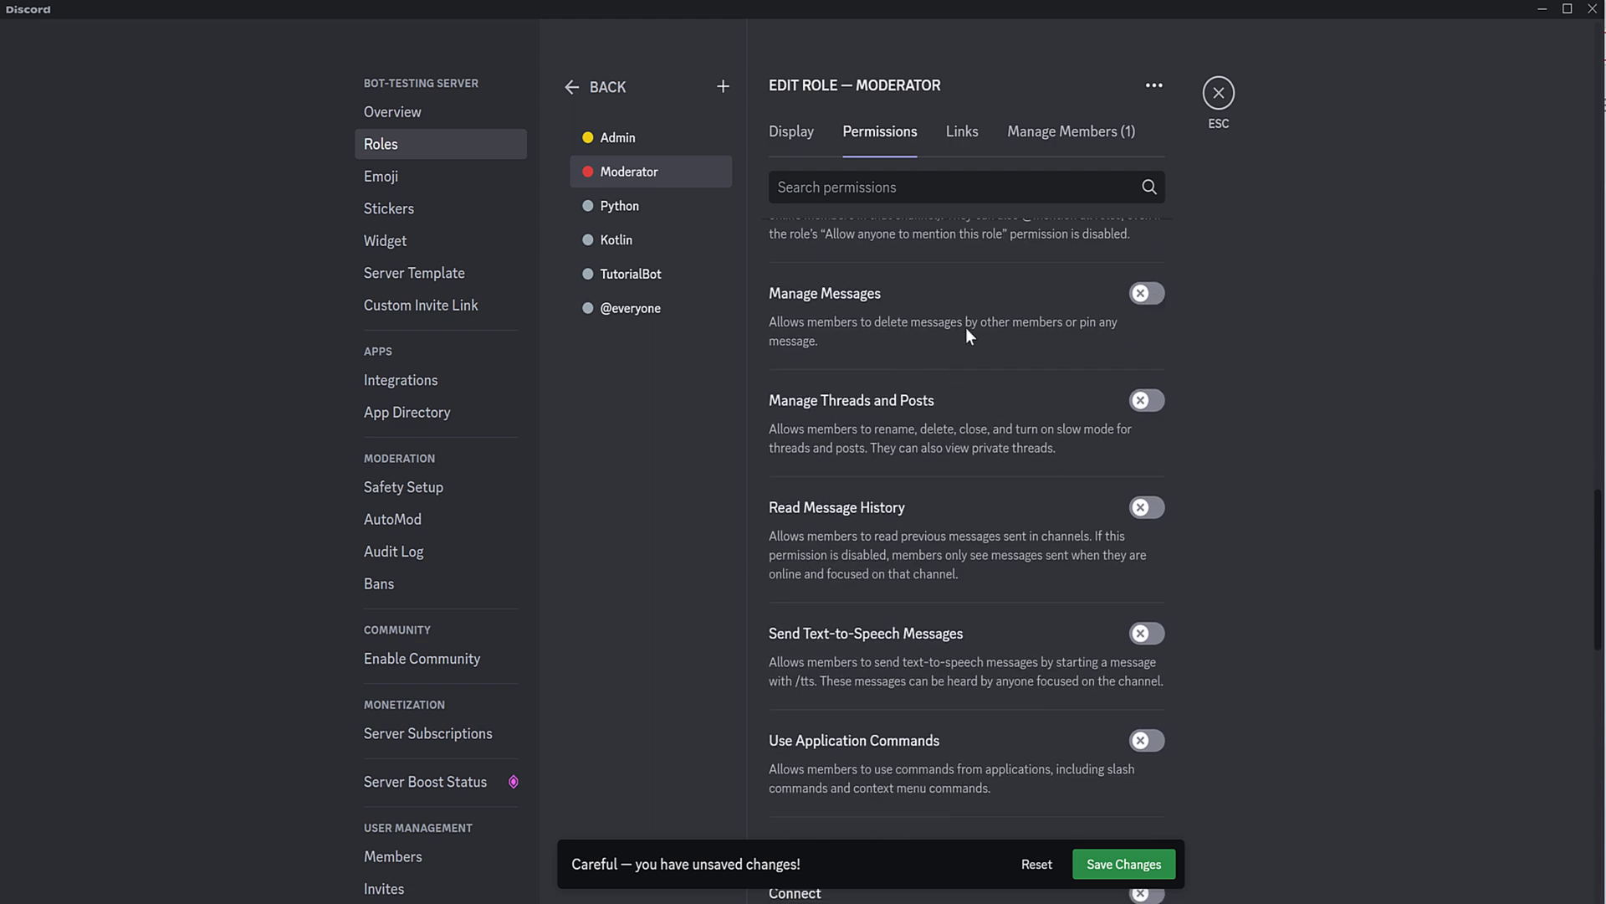
pyautogui.scroll(15, 957, 464)
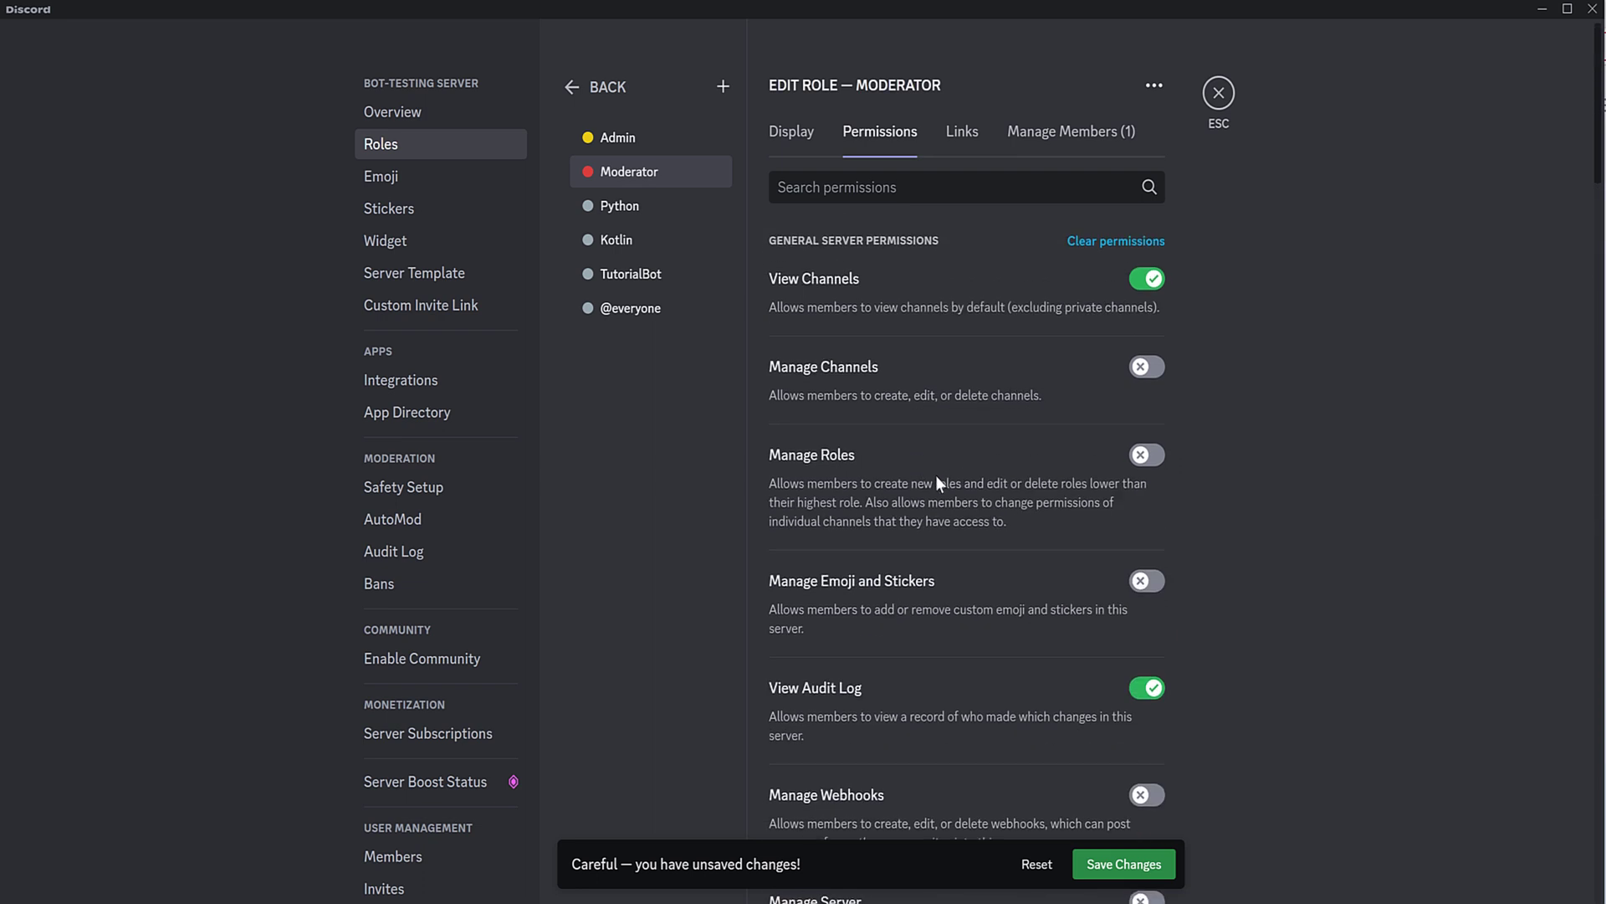
pyautogui.scroll(-1, 935, 468)
pyautogui.scroll(1, 836, 452)
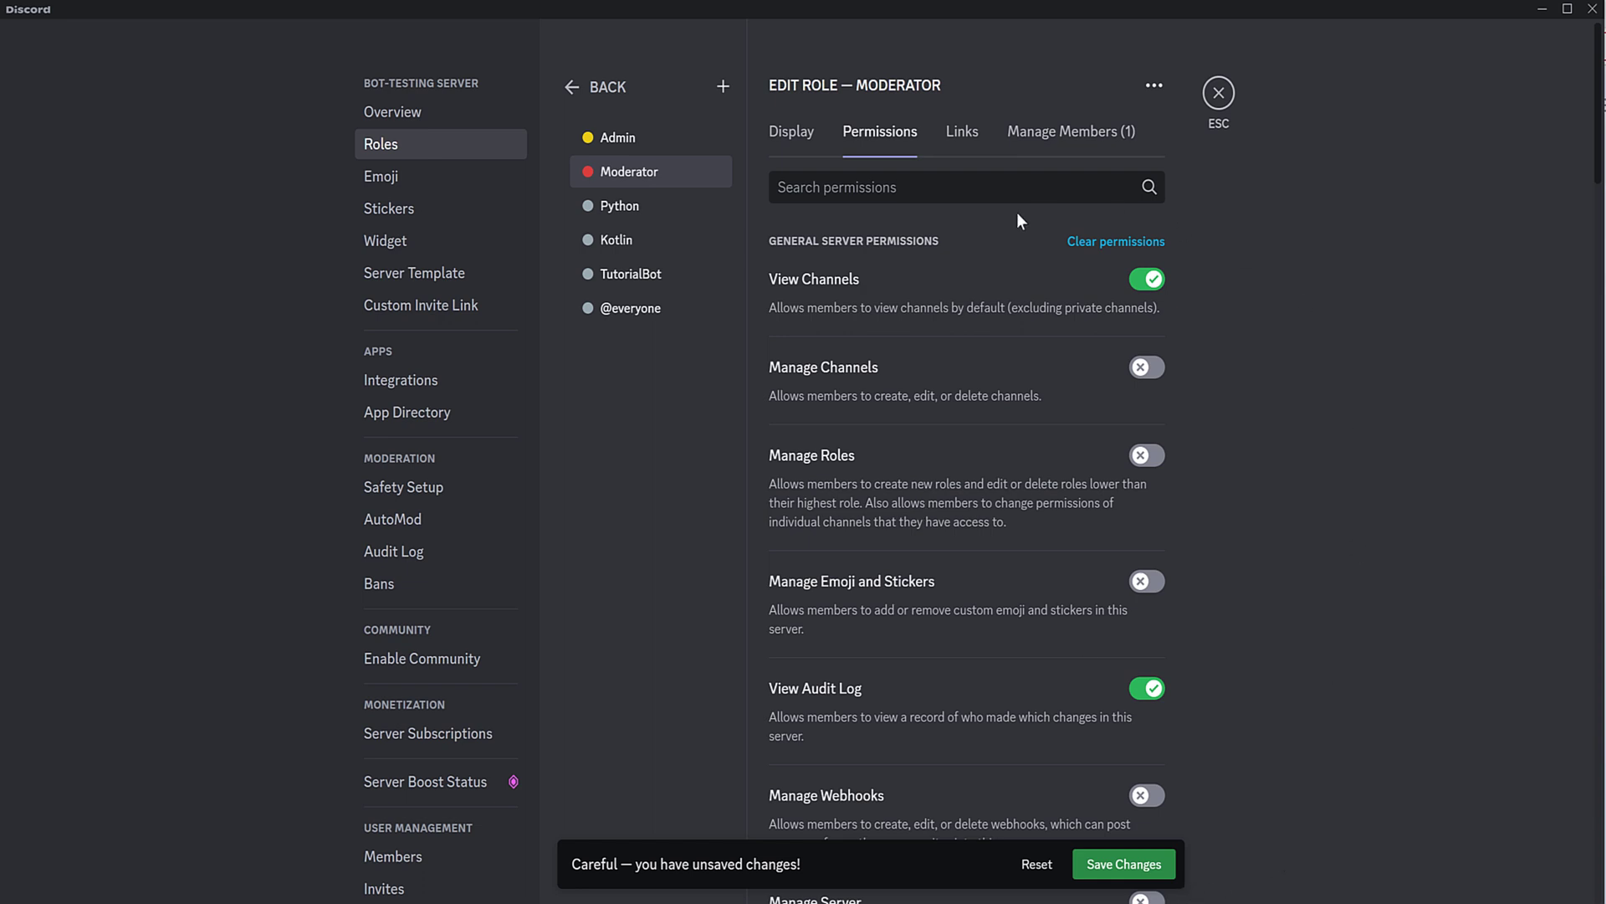
pyautogui.click(1113, 870)
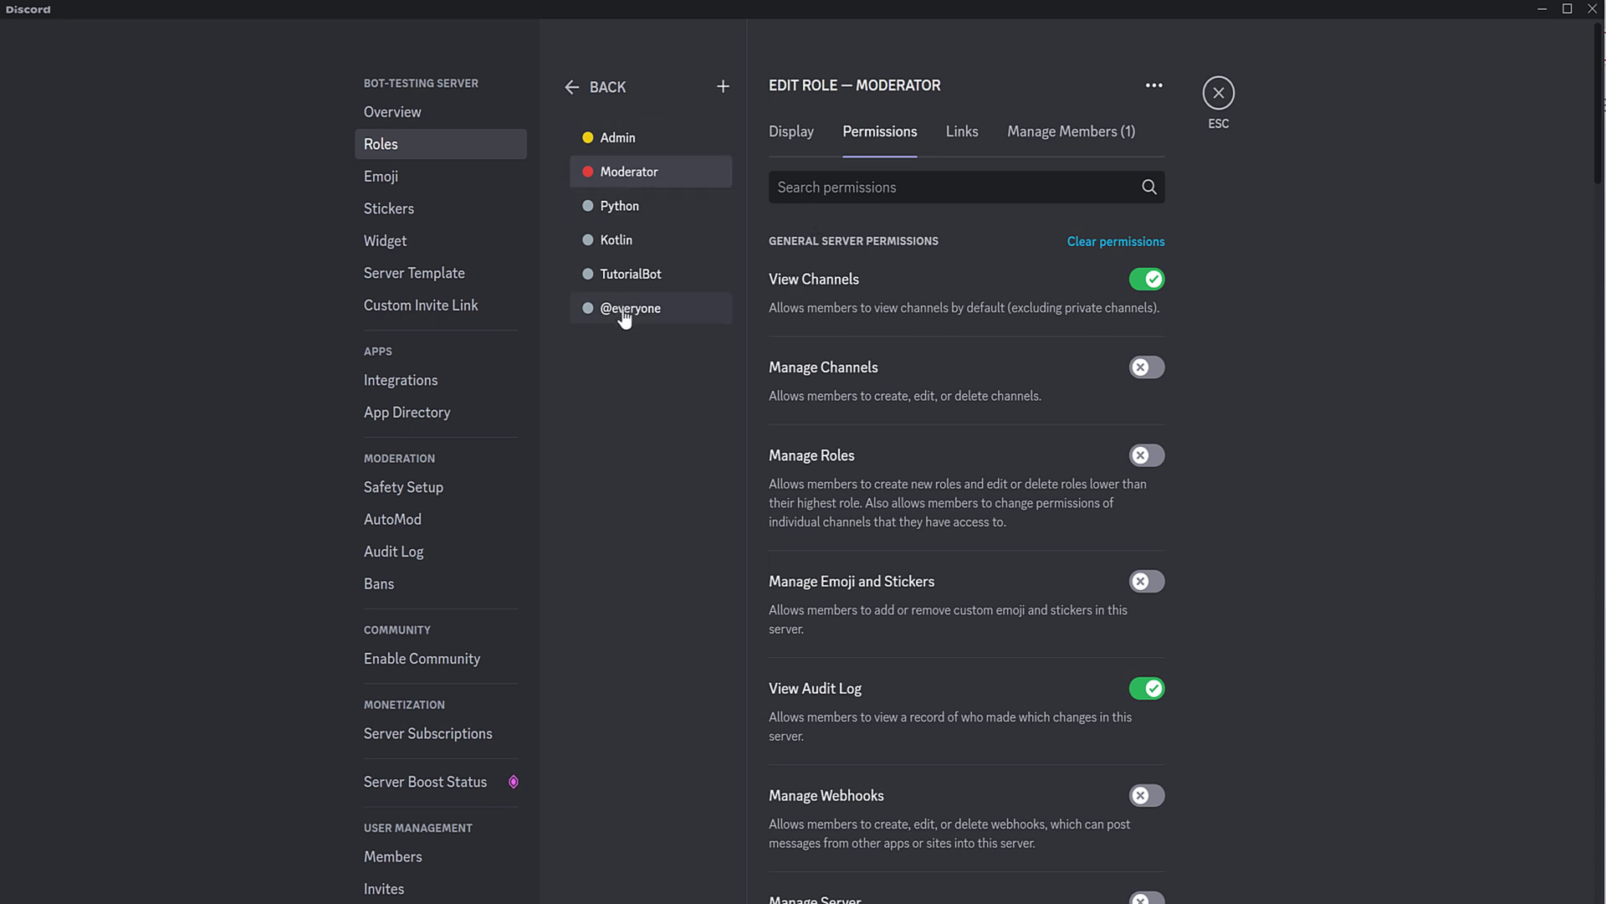
# Step: Review the Moderator role's display settings, permissions and assigned members, and leave the server settings
pyautogui.click(802, 132)
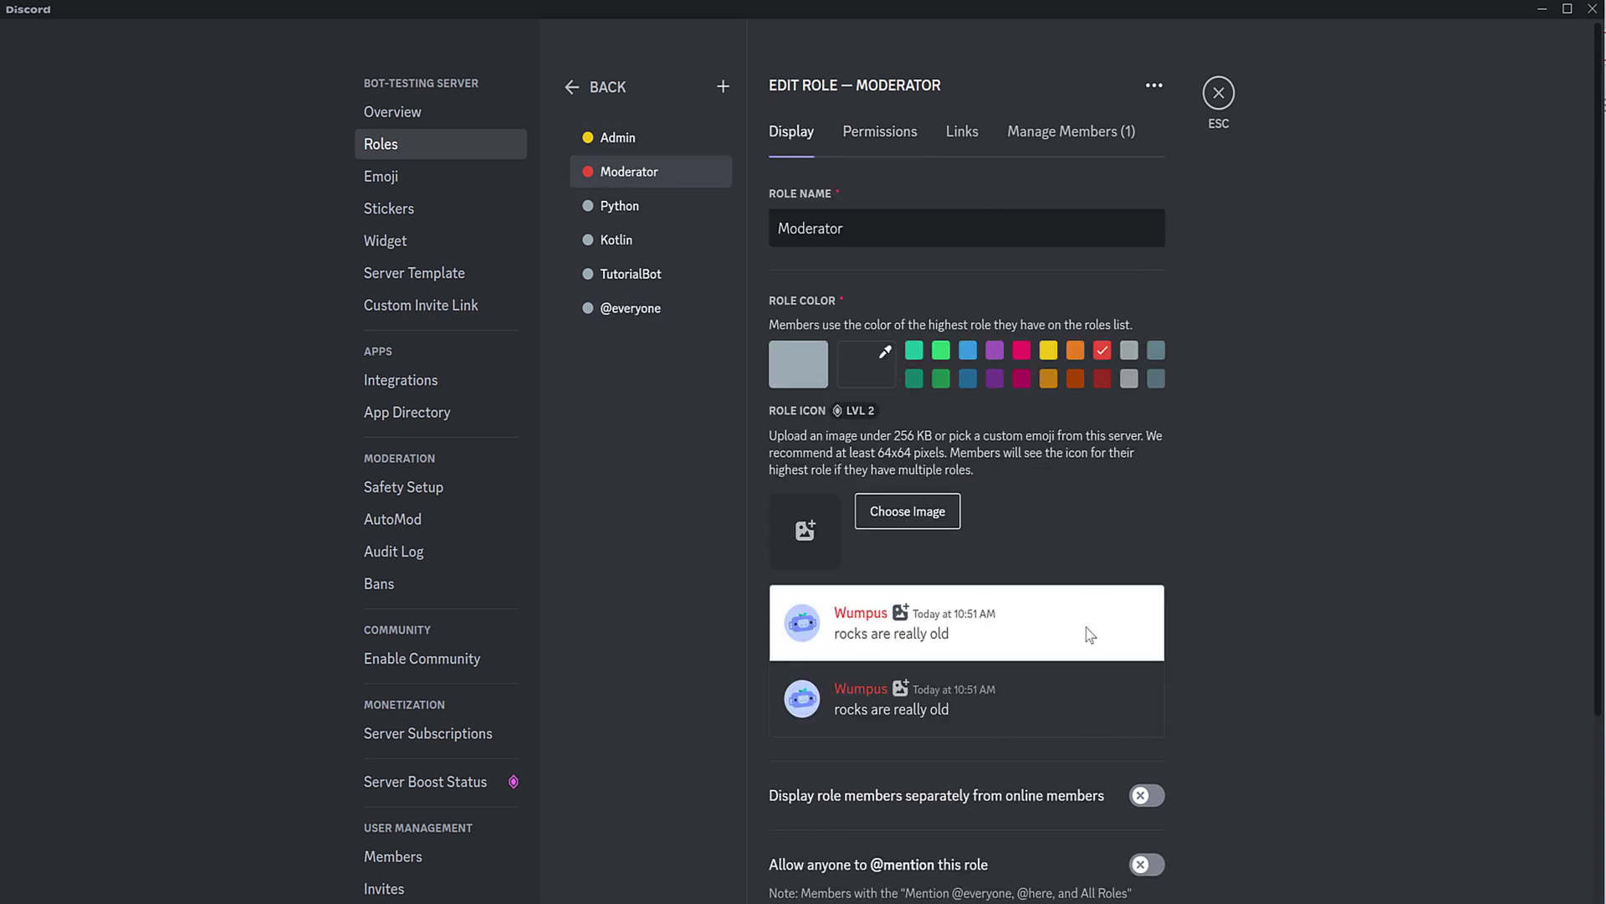
pyautogui.click(886, 141)
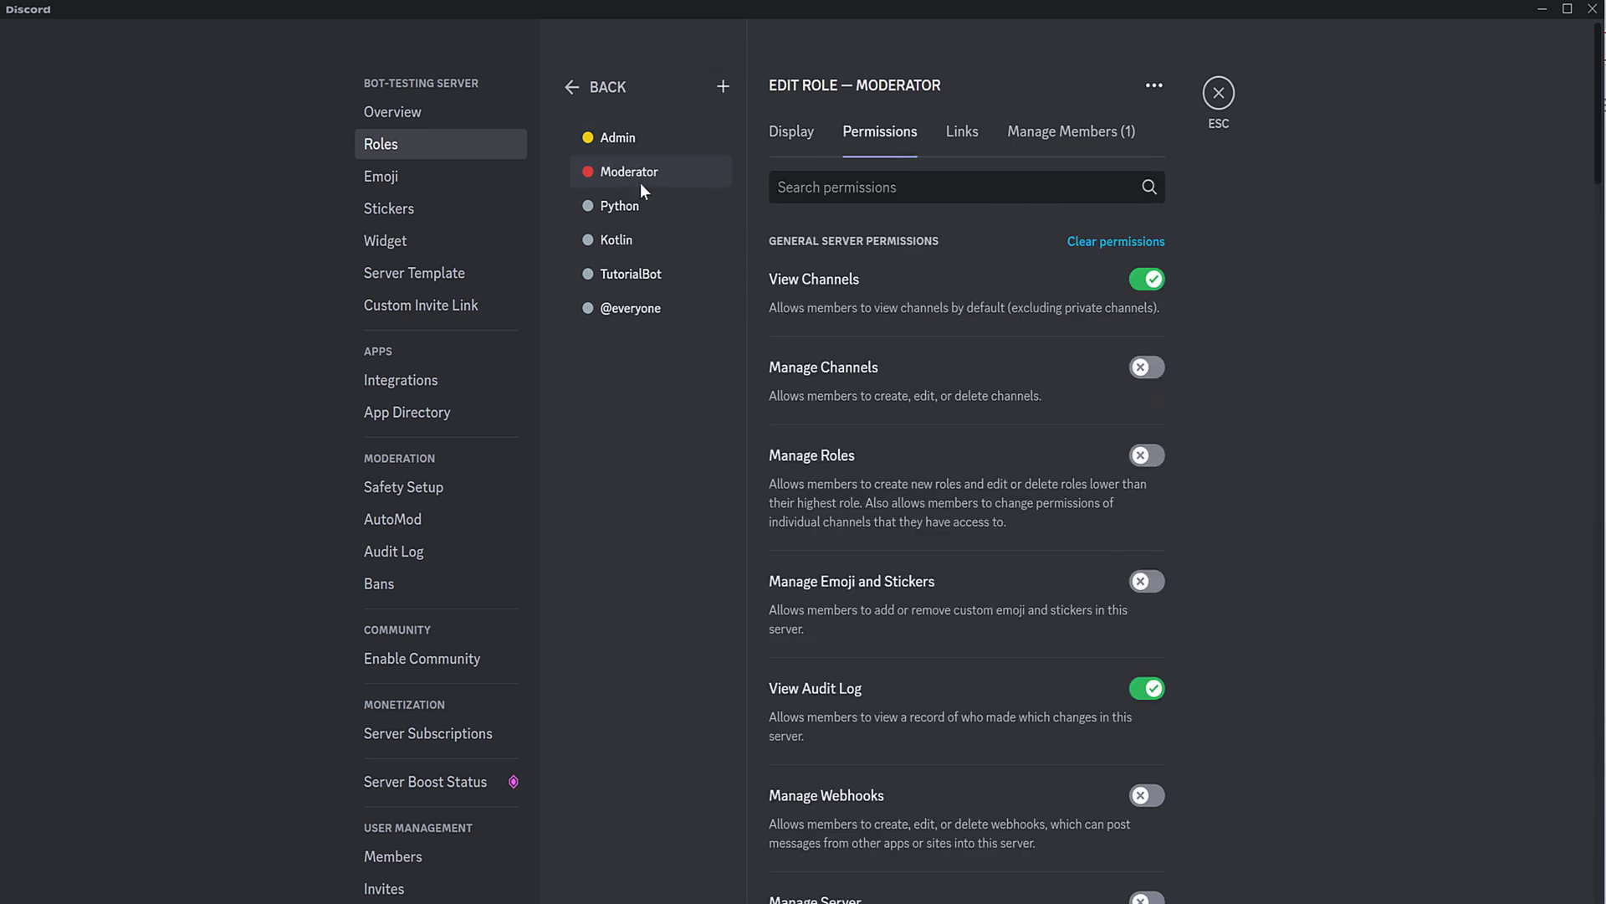
pyautogui.click(1104, 136)
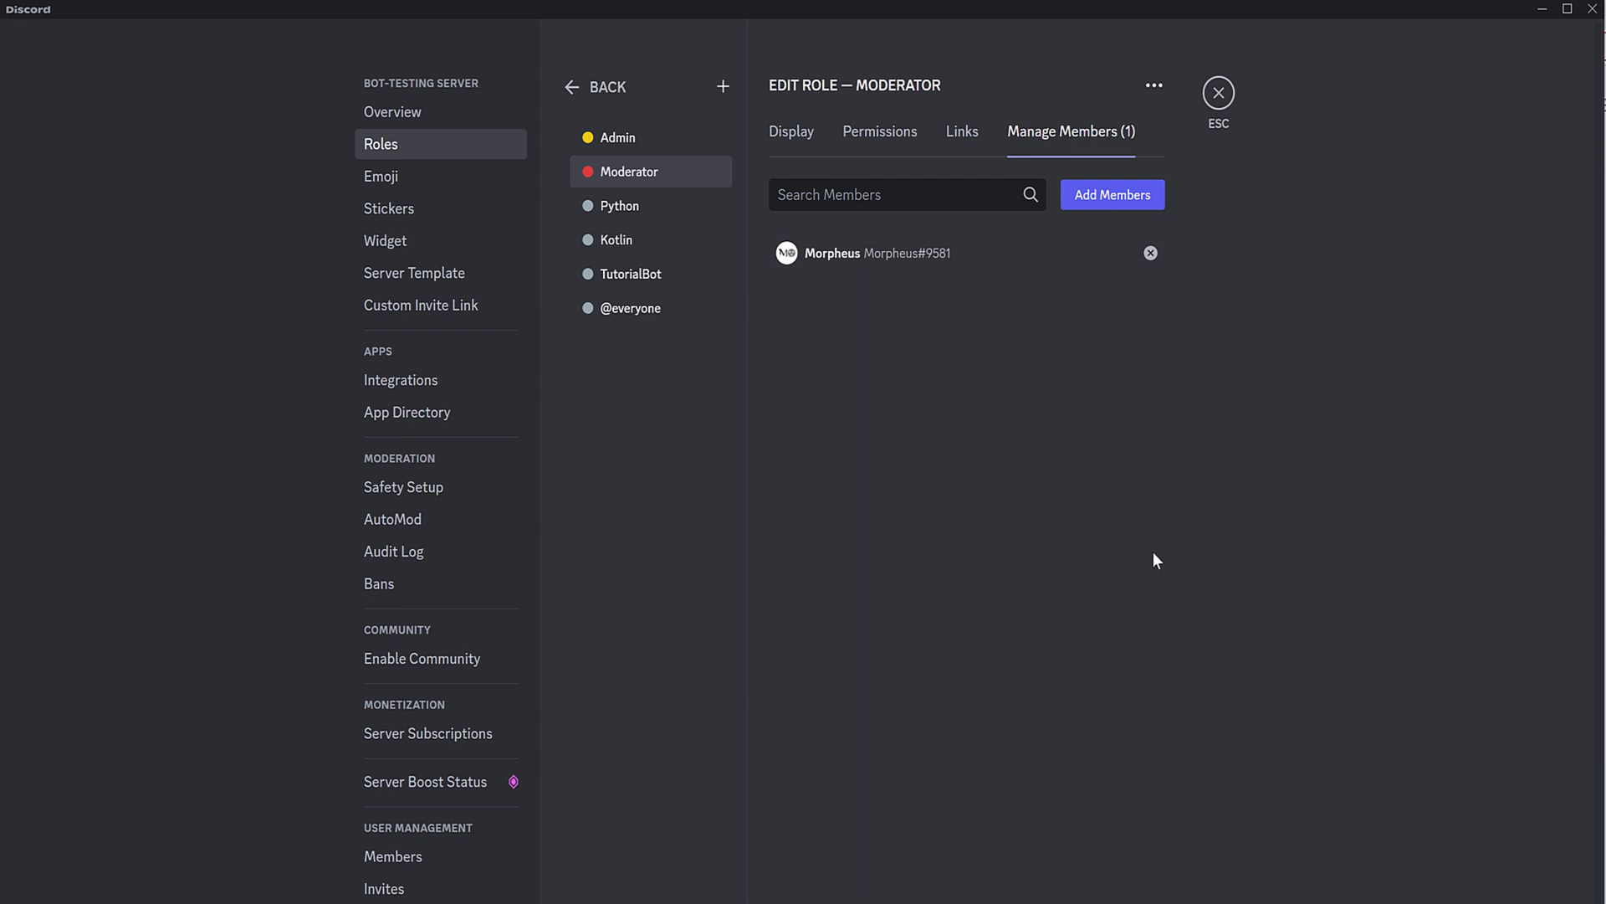
pyautogui.click(1218, 94)
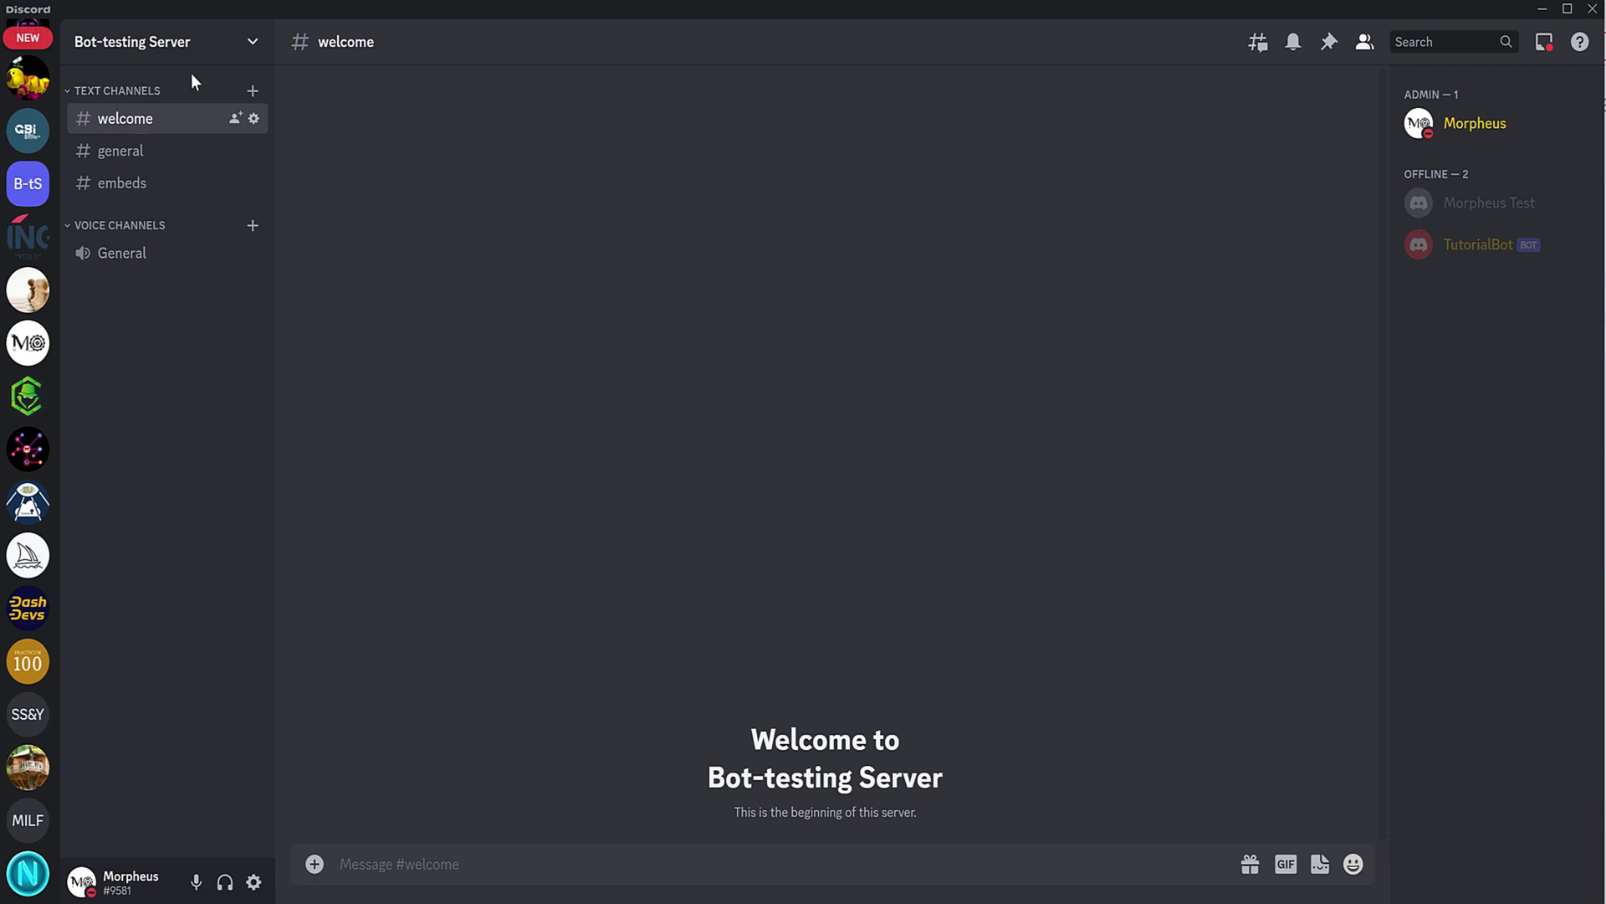
pyautogui.click(176, 43)
pyautogui.click(664, 518)
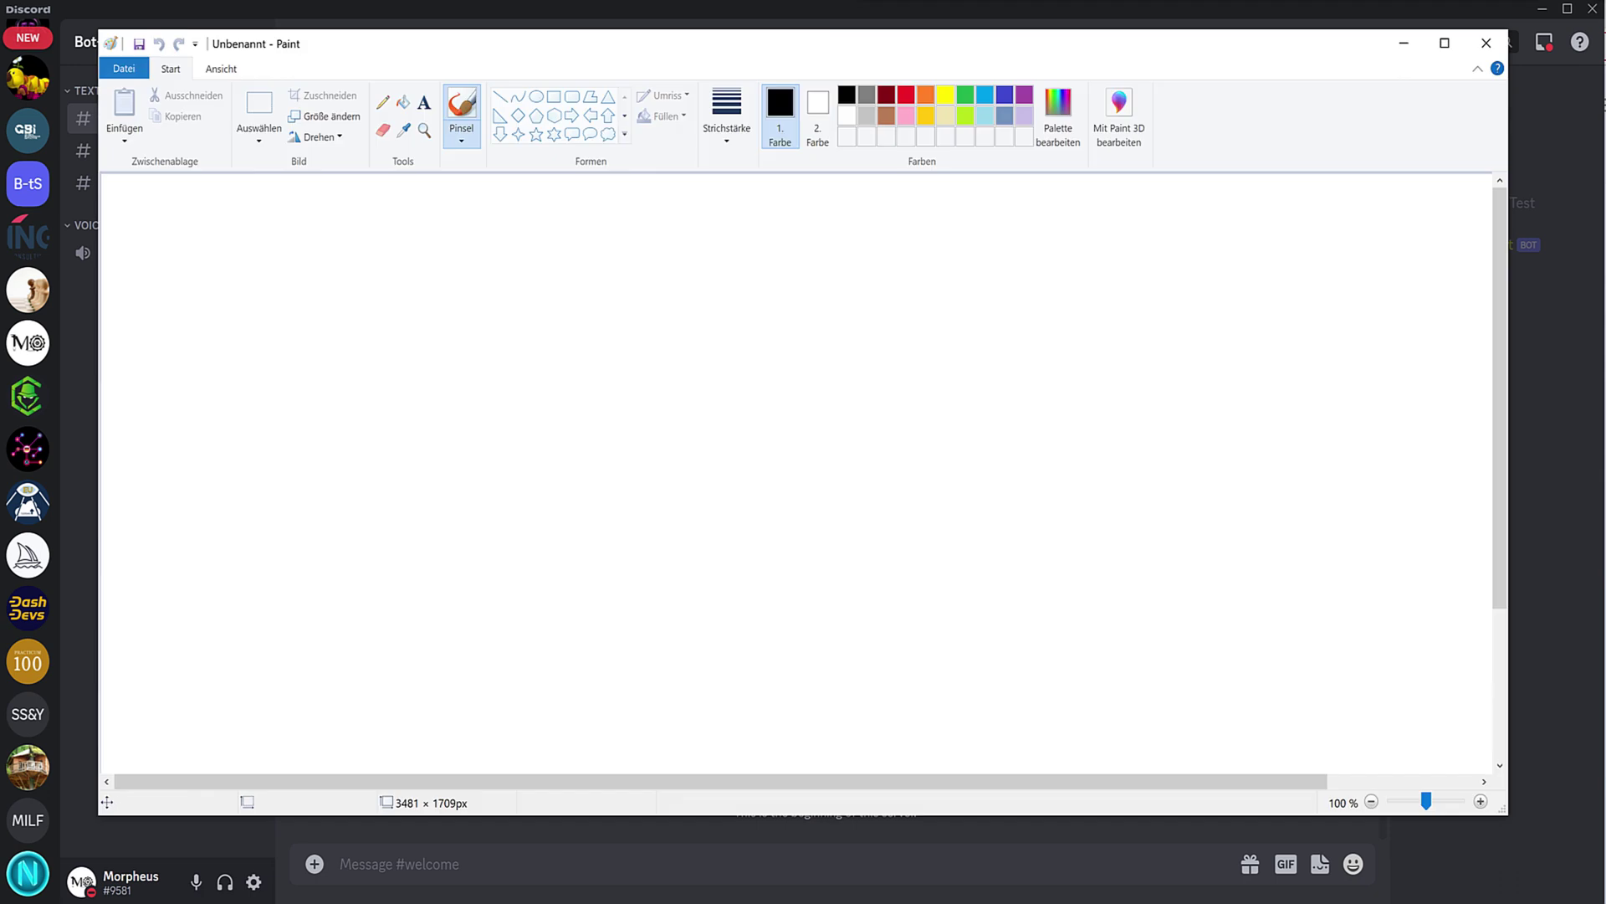
# Step: In Paint, sketch three freehand circles and a line connecting the large one to the small upper one
pyautogui.moveTo(459, 286)
pyautogui.mouseDown()
pyautogui.moveTo(312, 276)
pyautogui.moveTo(552, 327)
pyautogui.moveTo(464, 291)
pyautogui.mouseUp()
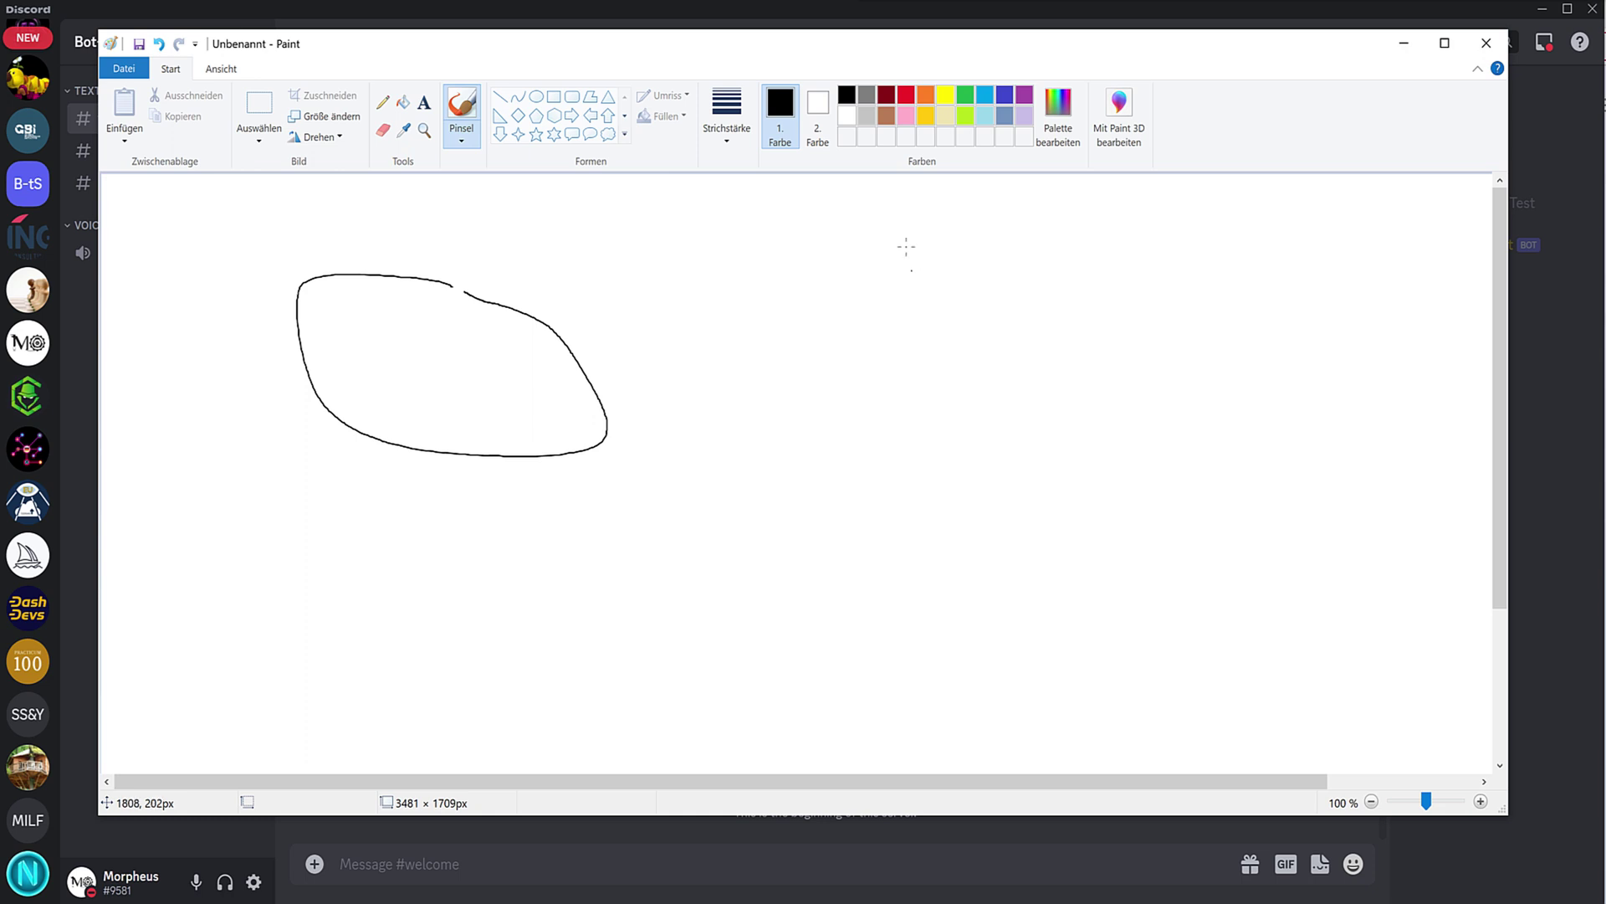
pyautogui.moveTo(854, 350)
pyautogui.mouseDown()
pyautogui.moveTo(924, 251)
pyautogui.moveTo(899, 229)
pyautogui.mouseUp()
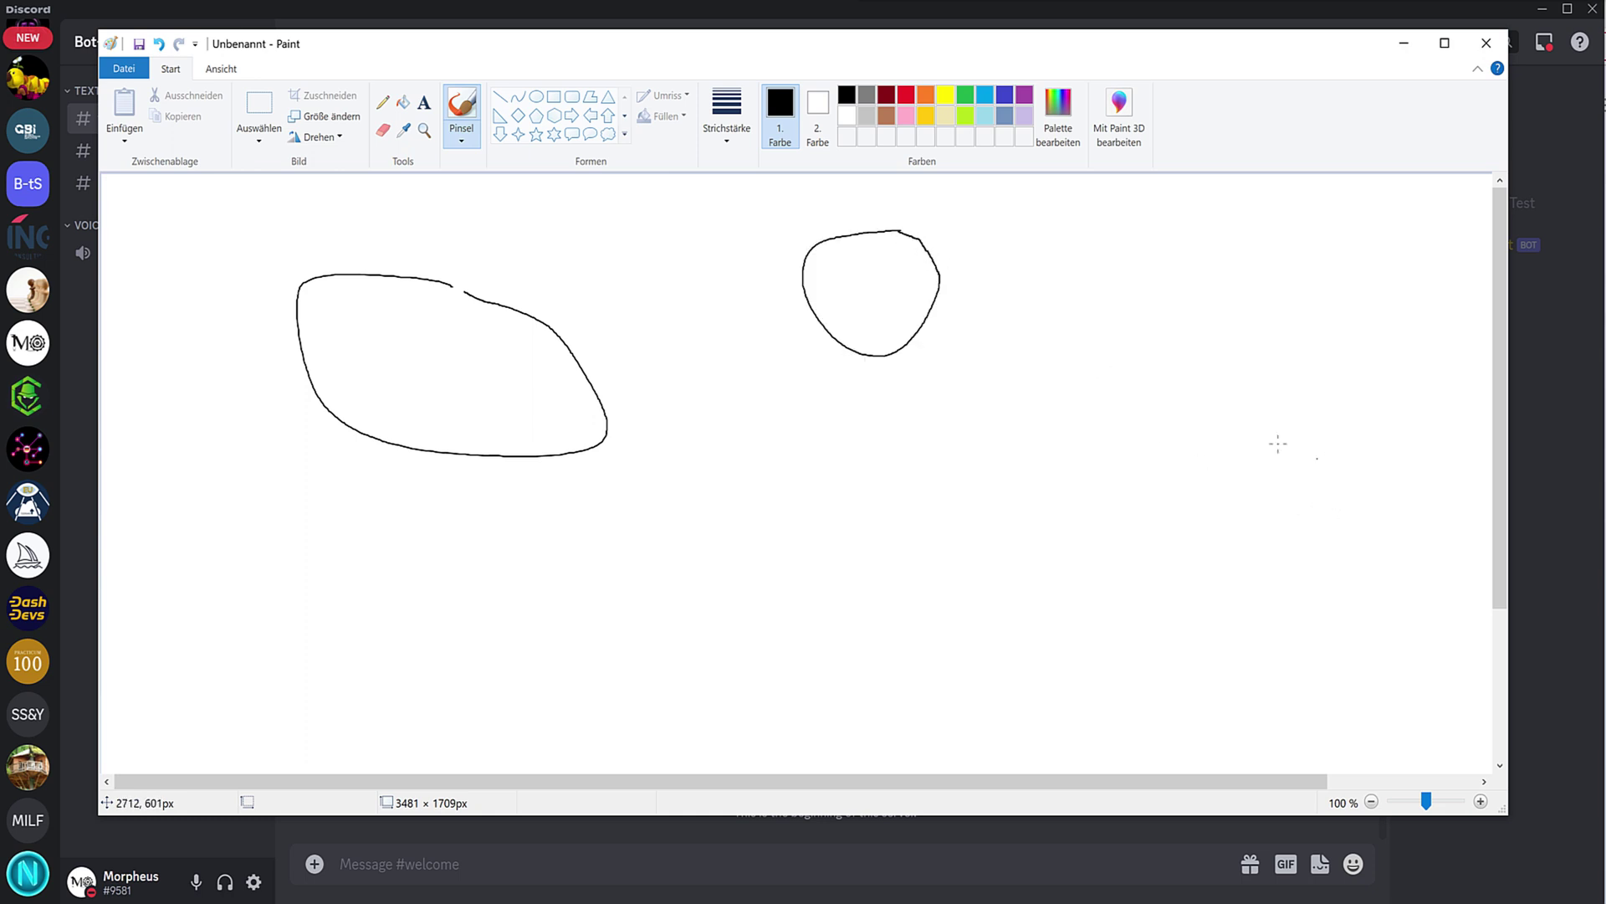
pyautogui.moveTo(1257, 440)
pyautogui.mouseDown()
pyautogui.moveTo(1244, 431)
pyautogui.moveTo(1280, 408)
pyautogui.moveTo(1227, 418)
pyautogui.mouseUp()
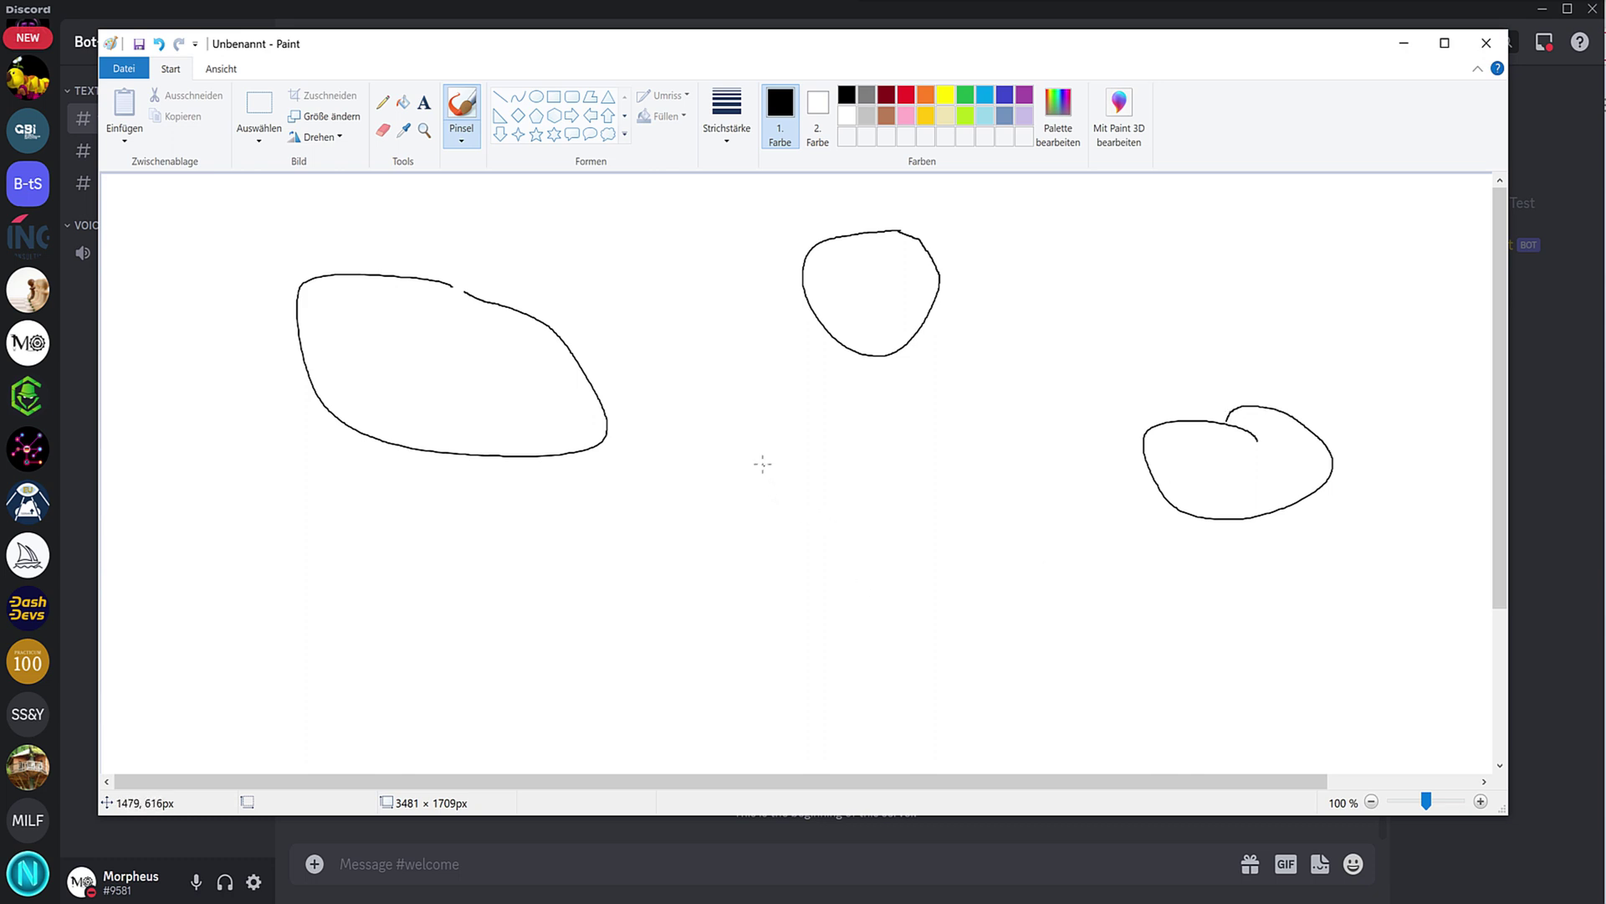
pyautogui.moveTo(520, 370); pyautogui.dragTo(844, 300)
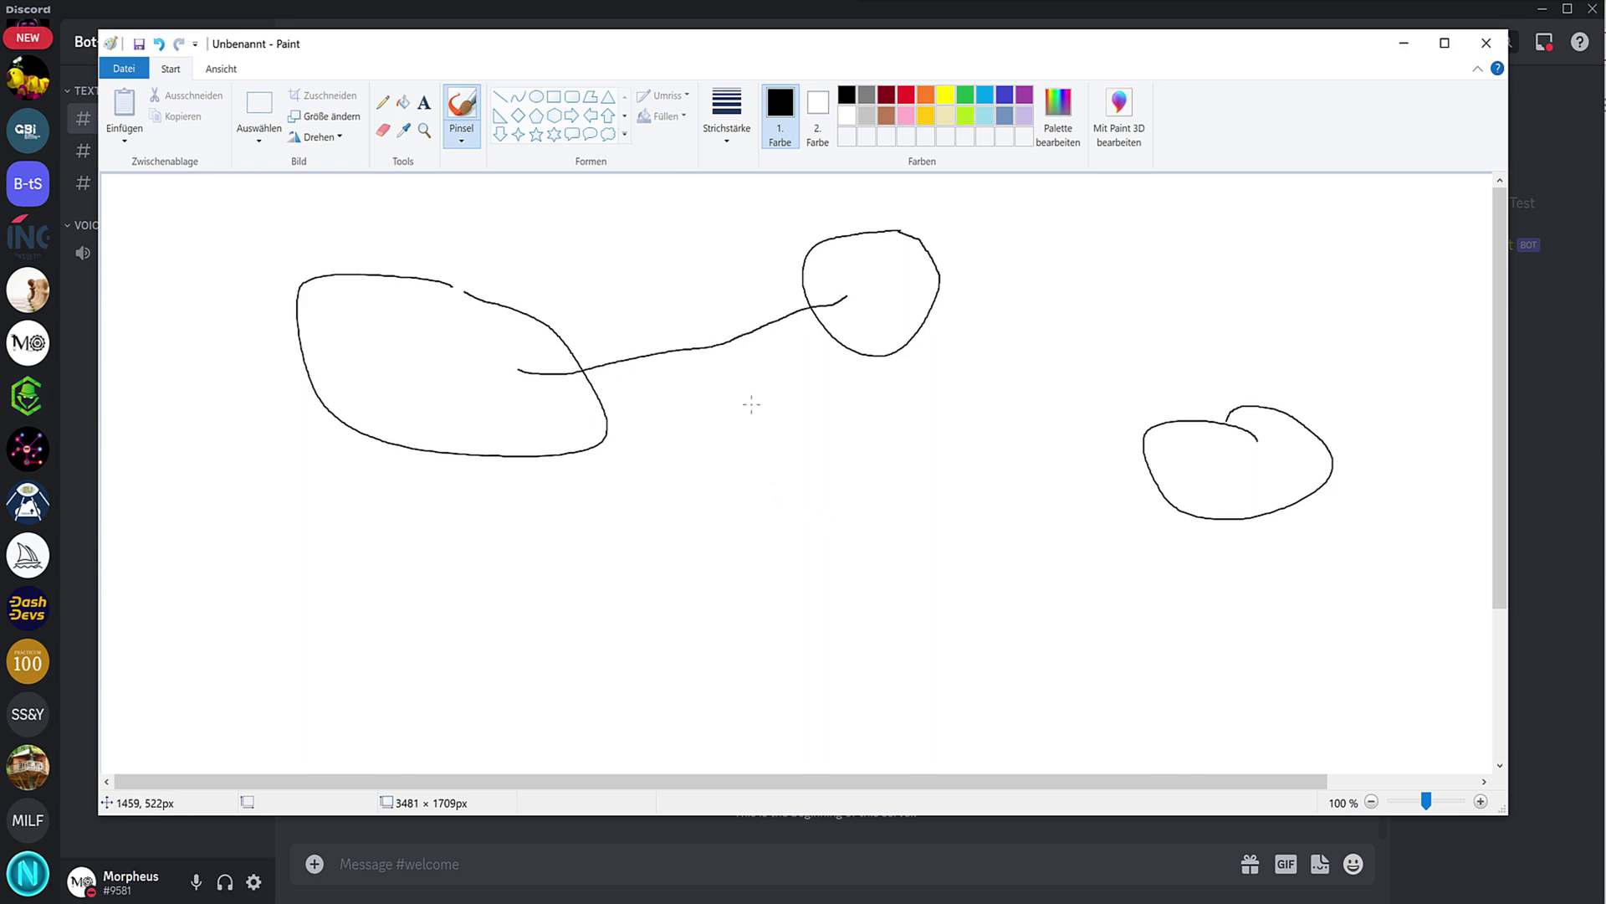
# Step: Label the large circle M, the small upper circle P and the remaining circle K
pyautogui.moveTo(363, 330)
pyautogui.mouseDown()
pyautogui.moveTo(356, 376)
pyautogui.moveTo(395, 374)
pyautogui.mouseUp()
pyautogui.moveTo(867, 277)
pyautogui.mouseDown()
pyautogui.moveTo(871, 312)
pyautogui.moveTo(890, 279)
pyautogui.moveTo(867, 288)
pyautogui.mouseUp()
pyautogui.moveTo(1226, 440); pyautogui.dragTo(1223, 481)
pyautogui.moveTo(1238, 460); pyautogui.dragTo(1253, 493)
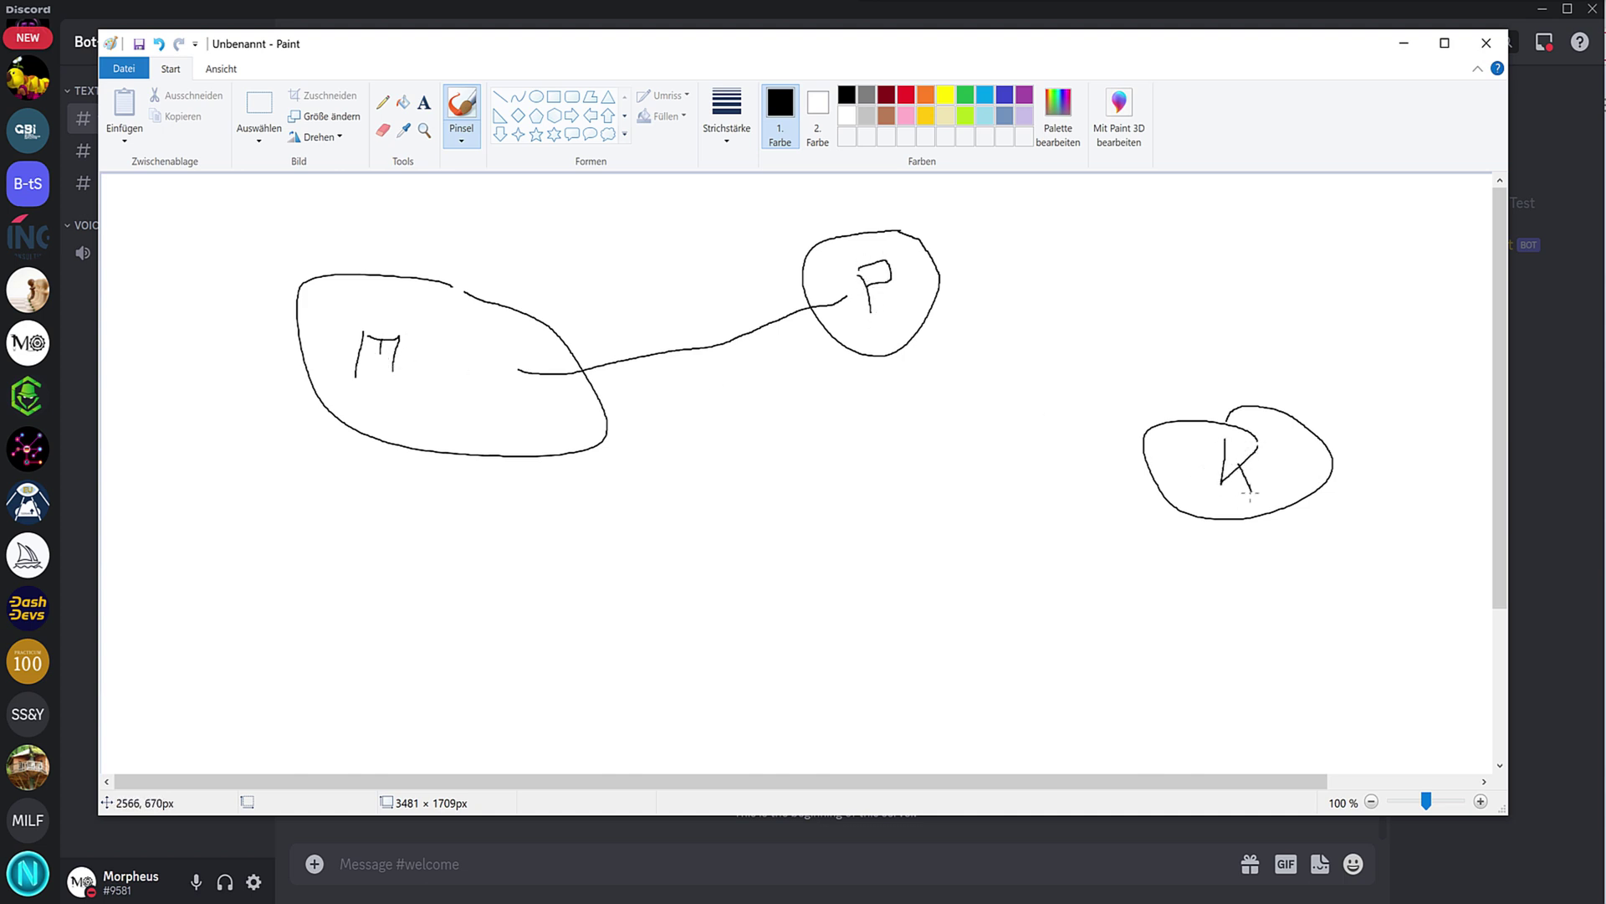
# Step: Connect circles M and K with a curve, draw a downward arrow from each connection, and return to Discord
pyautogui.moveTo(689, 352); pyautogui.dragTo(694, 456)
pyautogui.moveTo(500, 434)
pyautogui.mouseDown()
pyautogui.moveTo(1183, 530)
pyautogui.moveTo(1223, 504)
pyautogui.mouseUp()
pyautogui.moveTo(834, 600); pyautogui.dragTo(834, 642)
pyautogui.moveTo(819, 634); pyautogui.dragTo(851, 633)
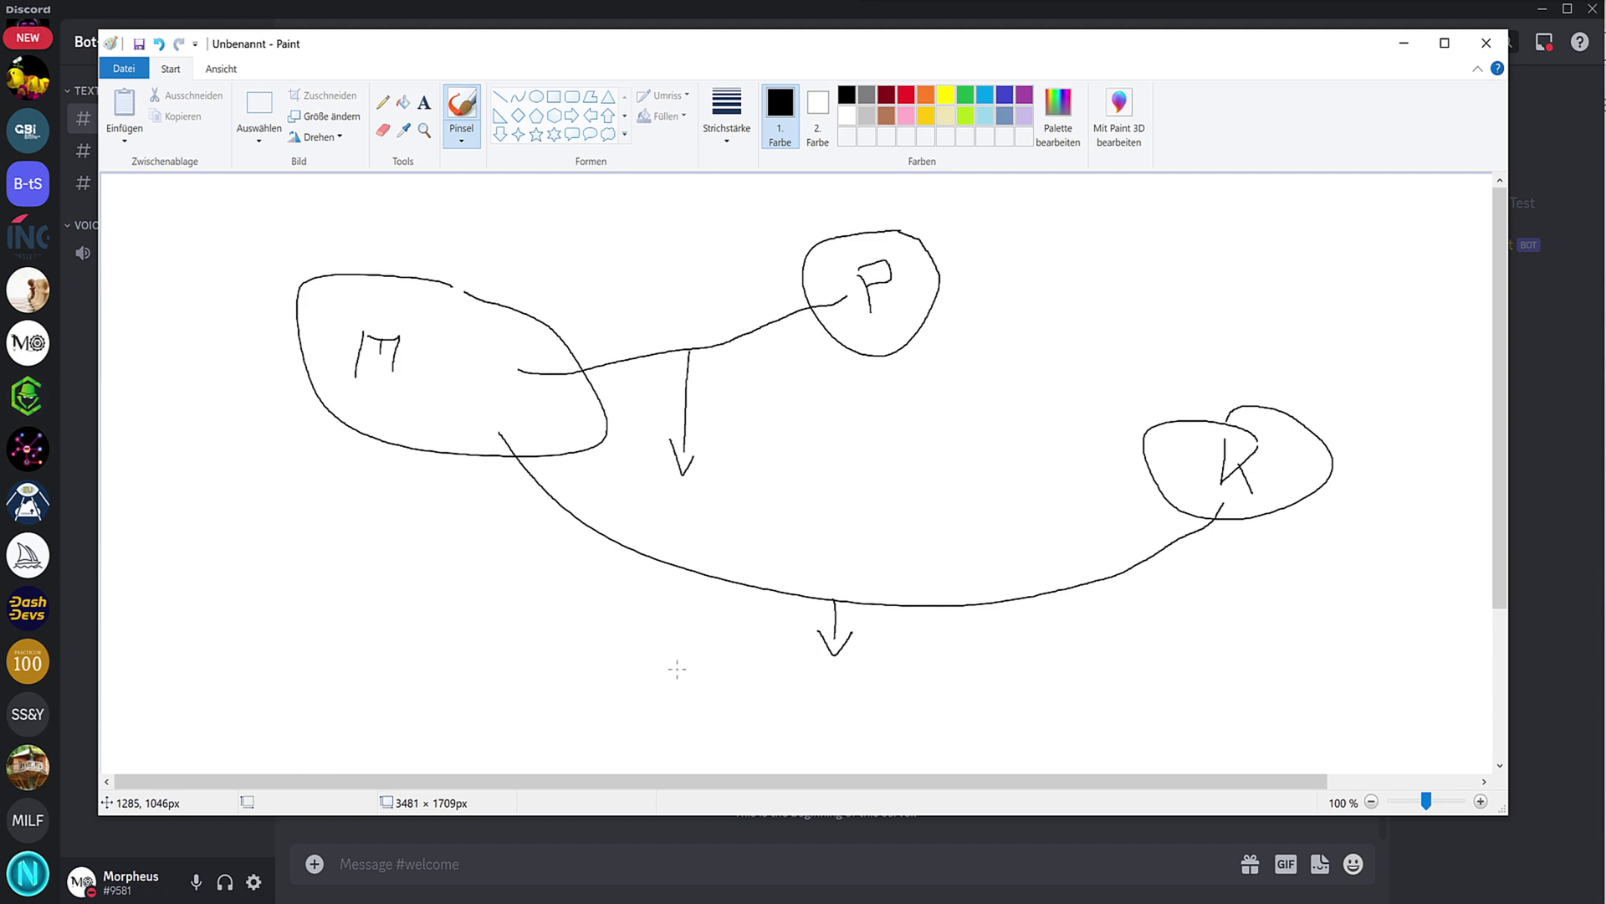
pyautogui.click(562, 872)
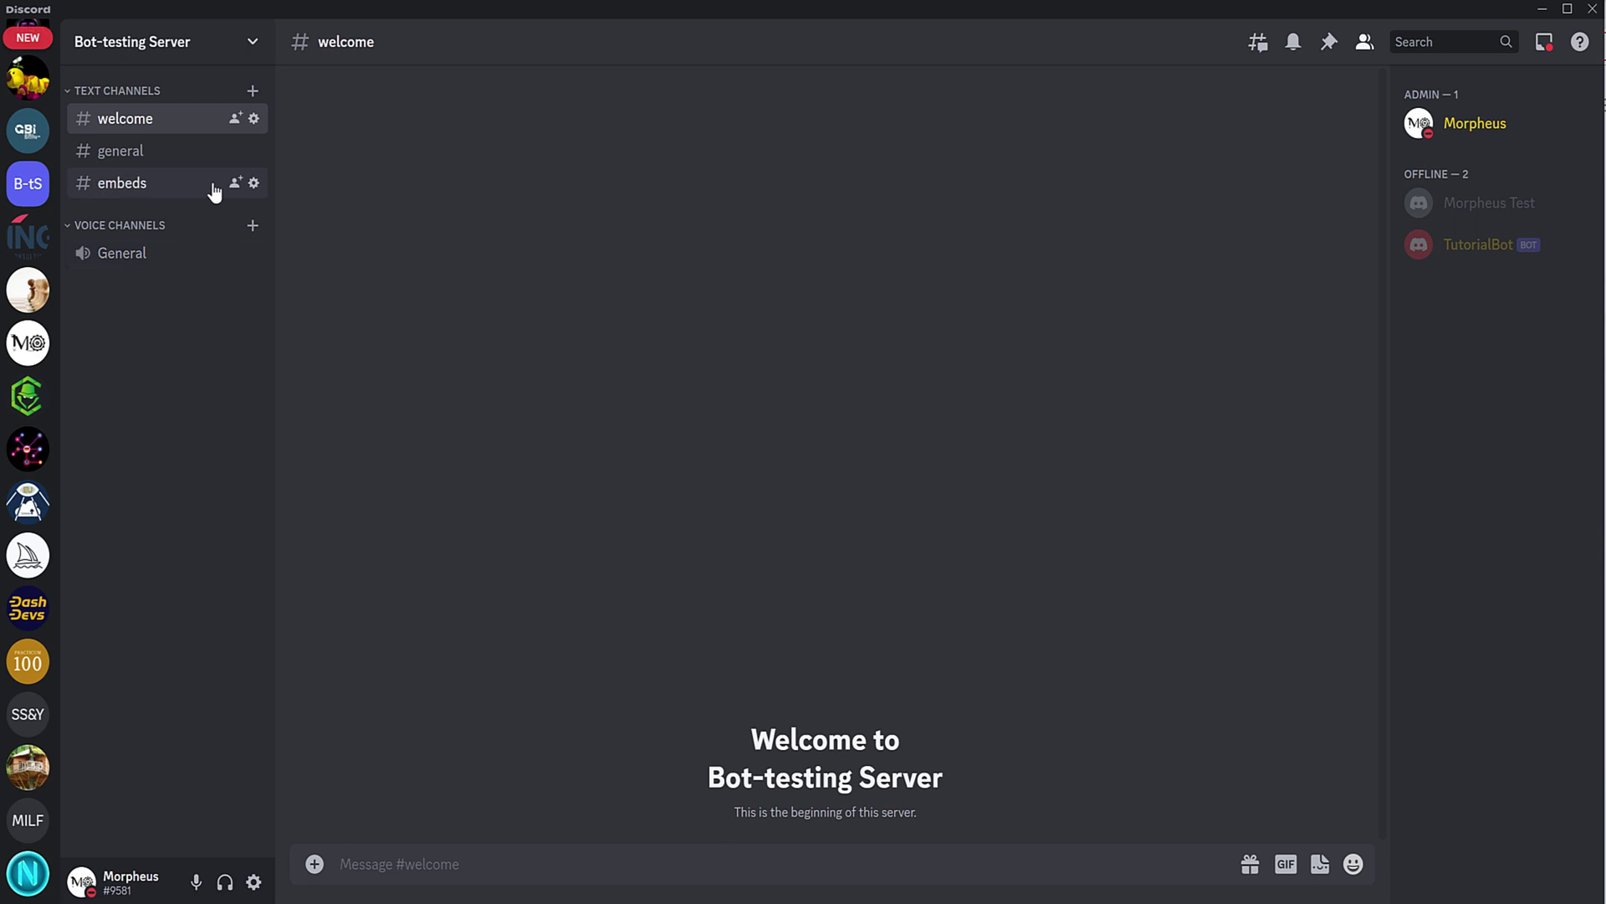
# Step: Examine the general text channel's permissions and close its settings
pyautogui.click(192, 152)
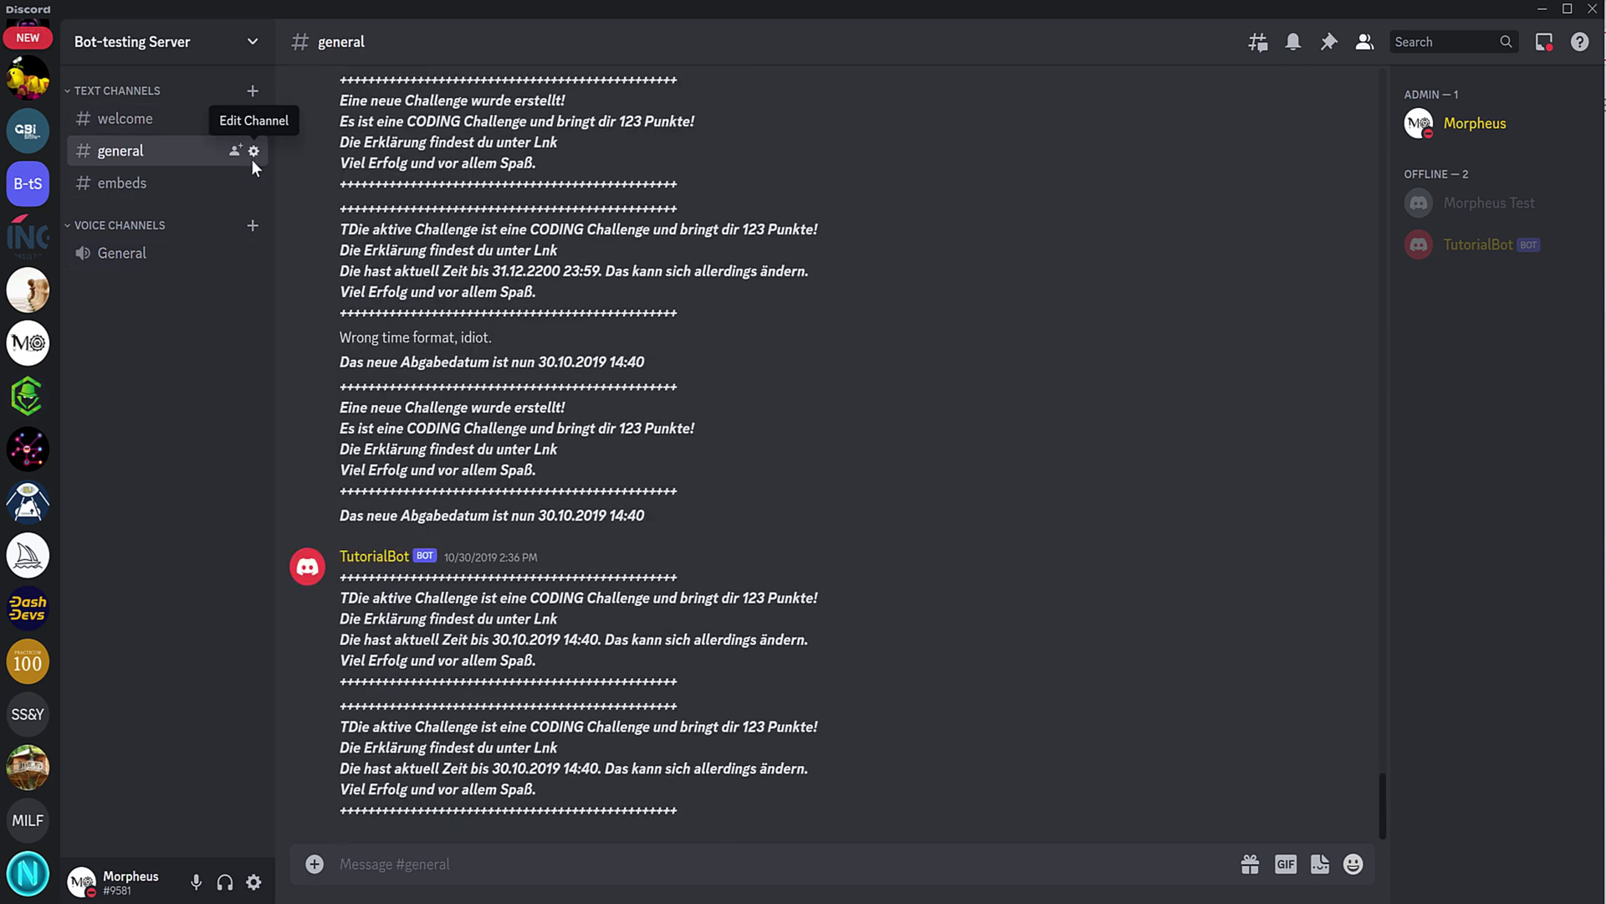
pyautogui.click(253, 151)
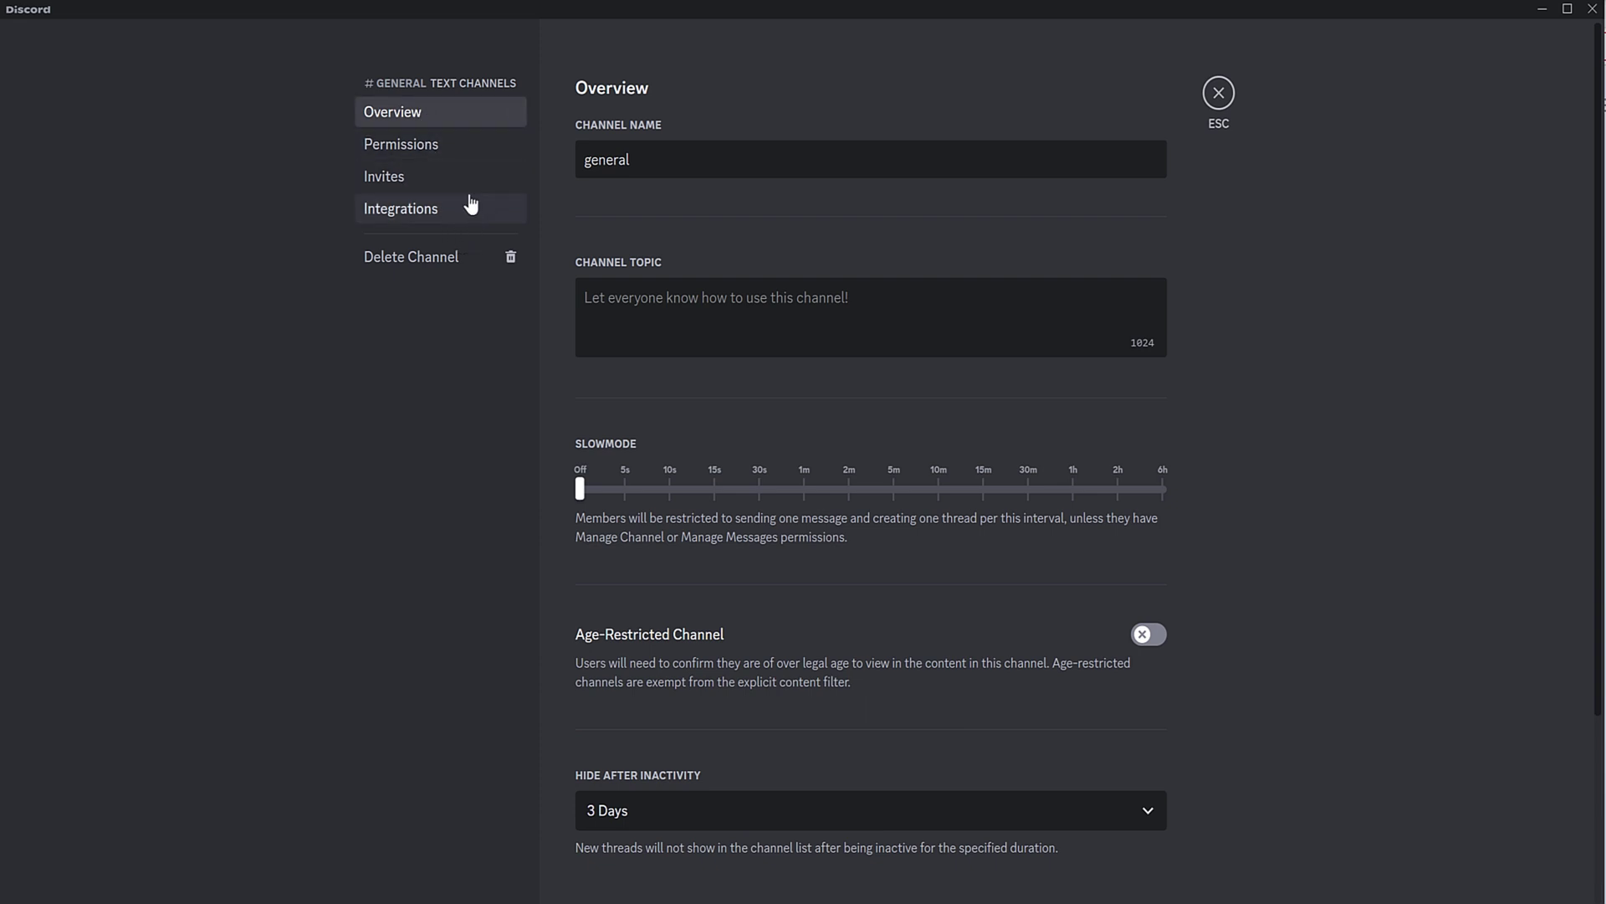
pyautogui.click(433, 146)
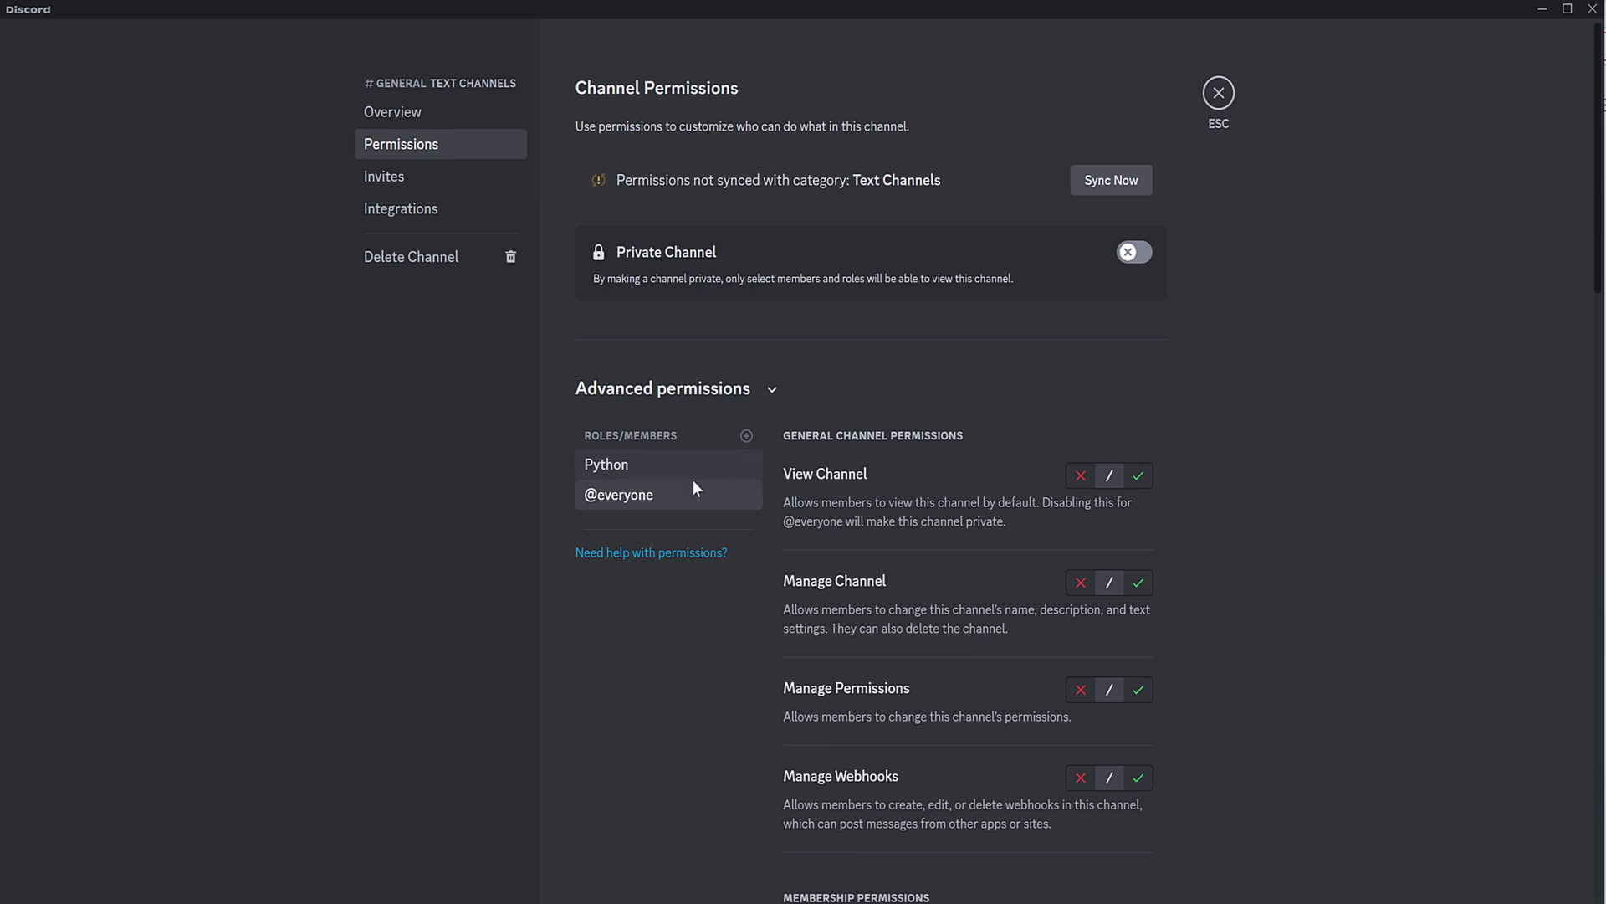
pyautogui.scroll(-1, 1000, 488)
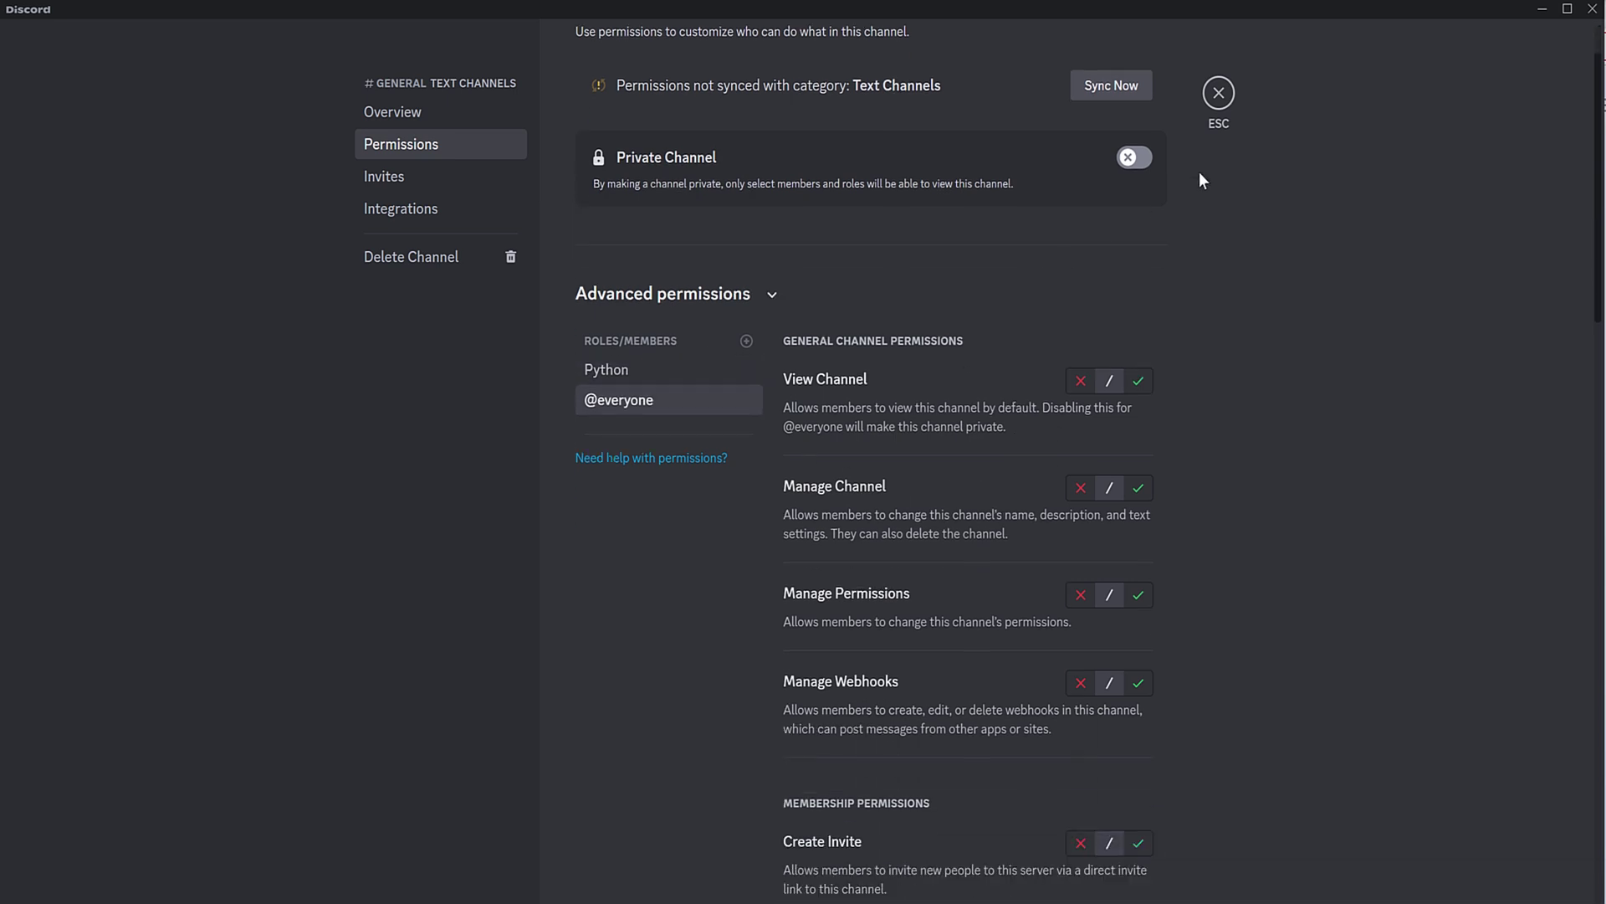
pyautogui.click(1218, 96)
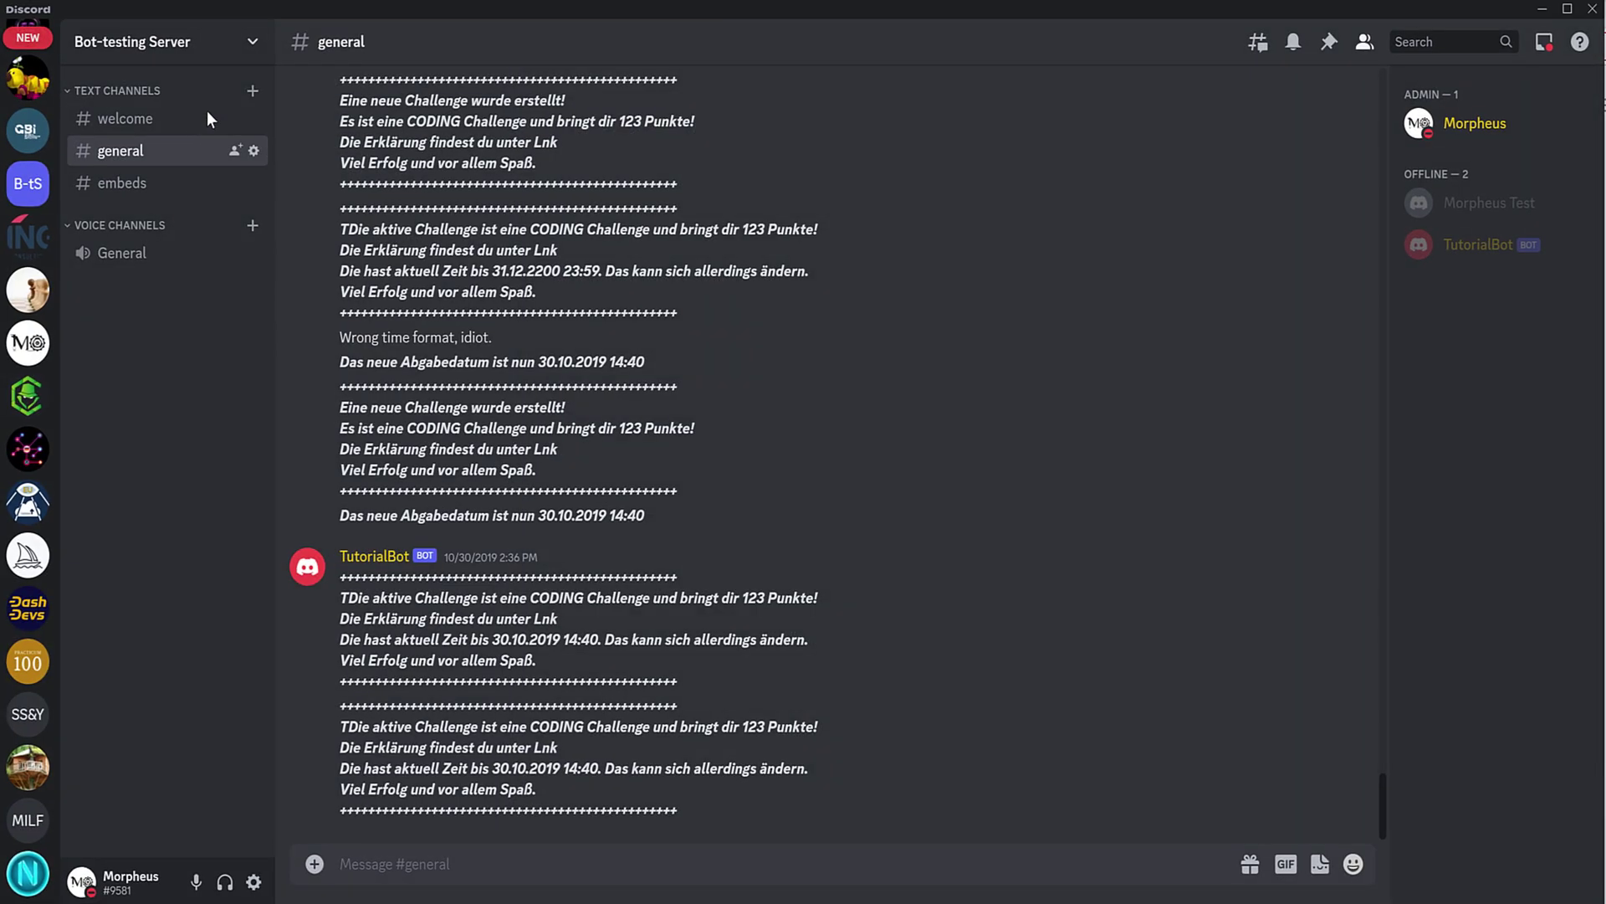
# Step: Create a text channel named python under Text Channels
pyautogui.click(251, 90)
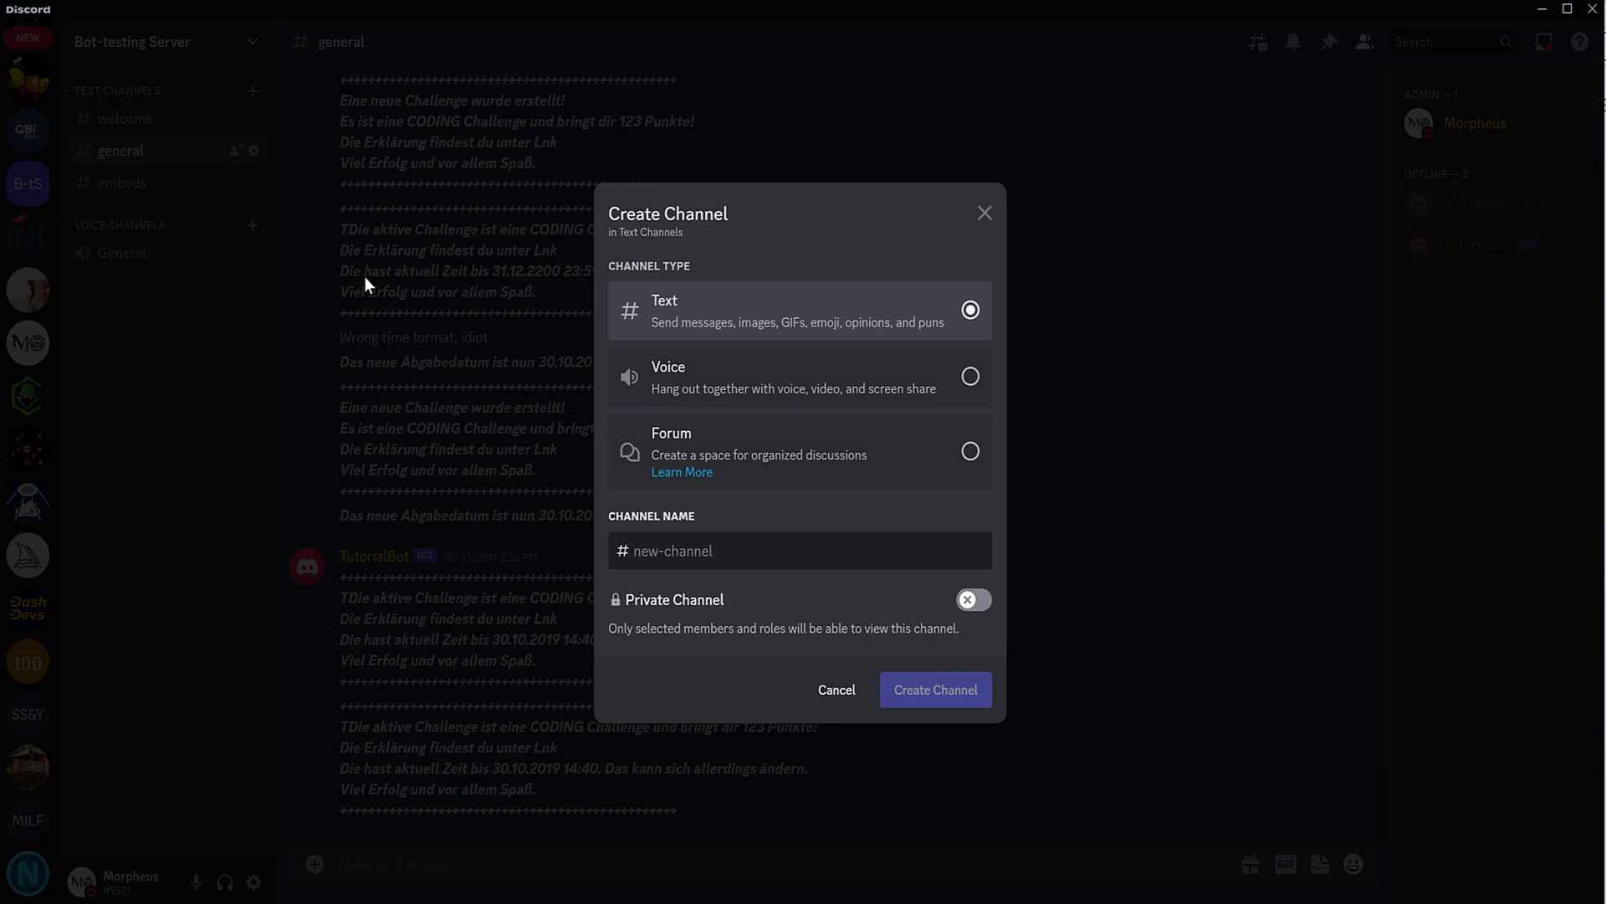
pyautogui.write('python')
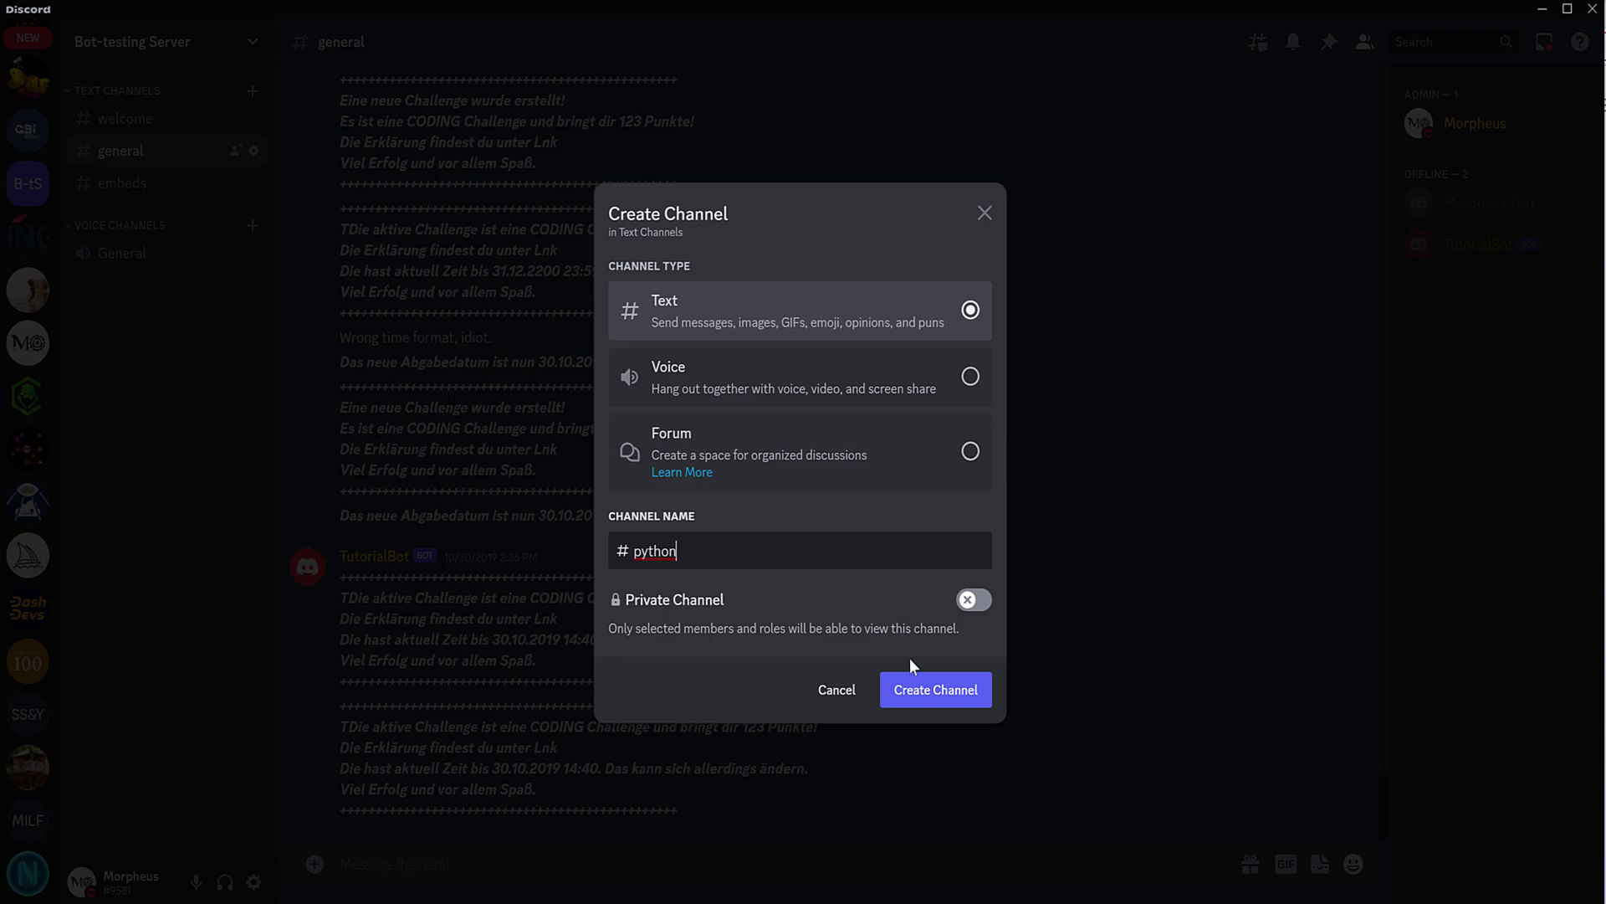
pyautogui.click(954, 691)
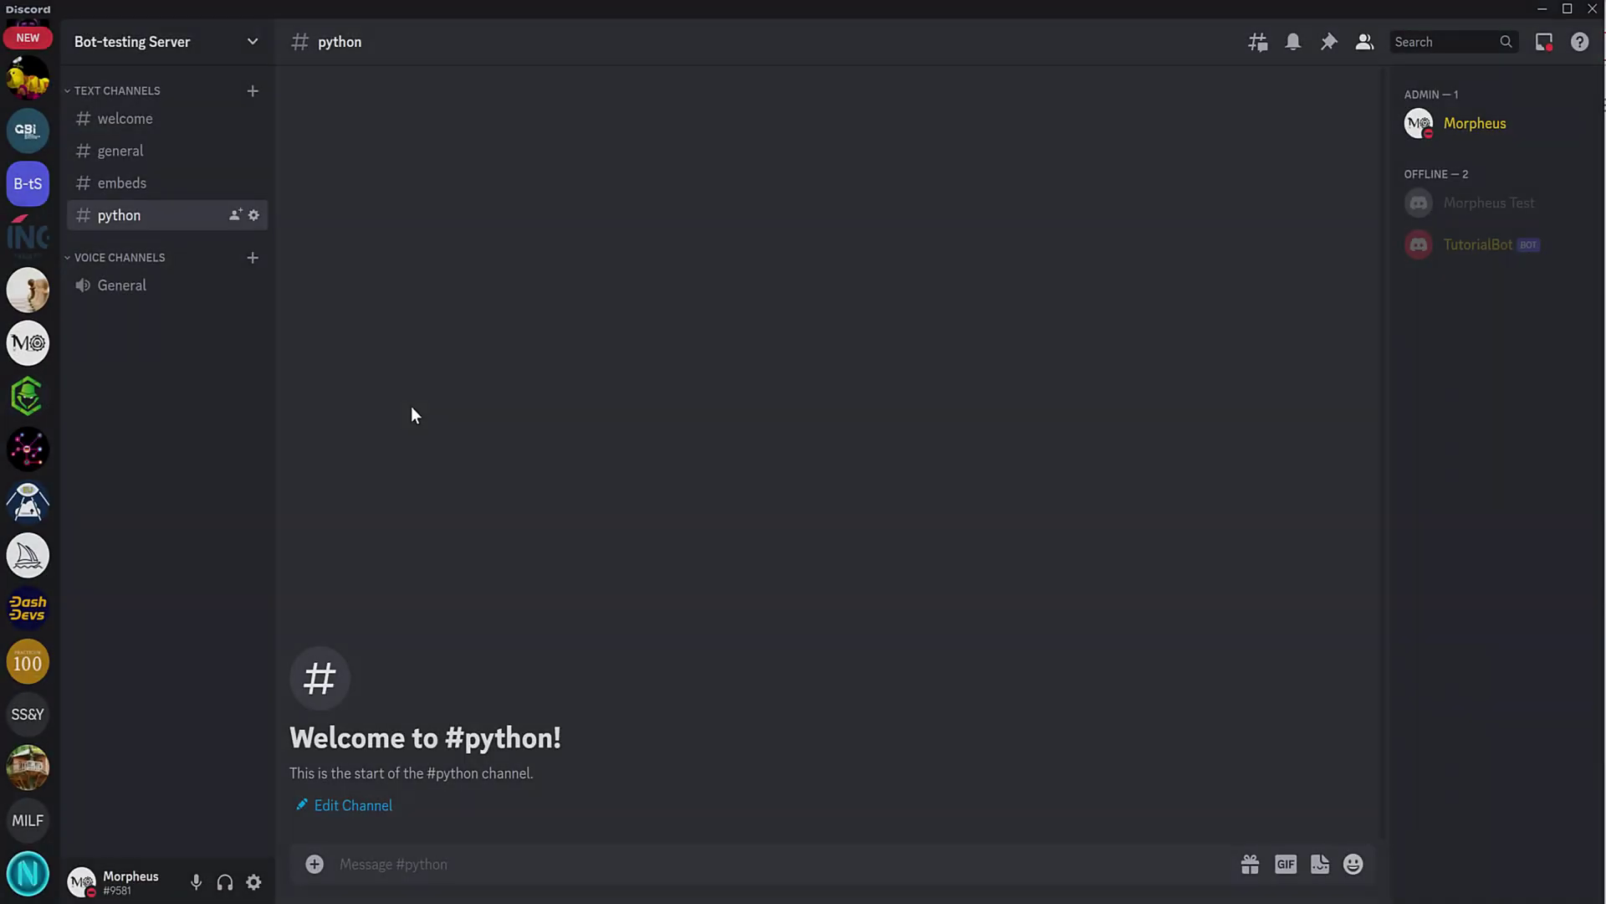
# Step: Make the python channel private in its channel permissions
pyautogui.click(252, 222)
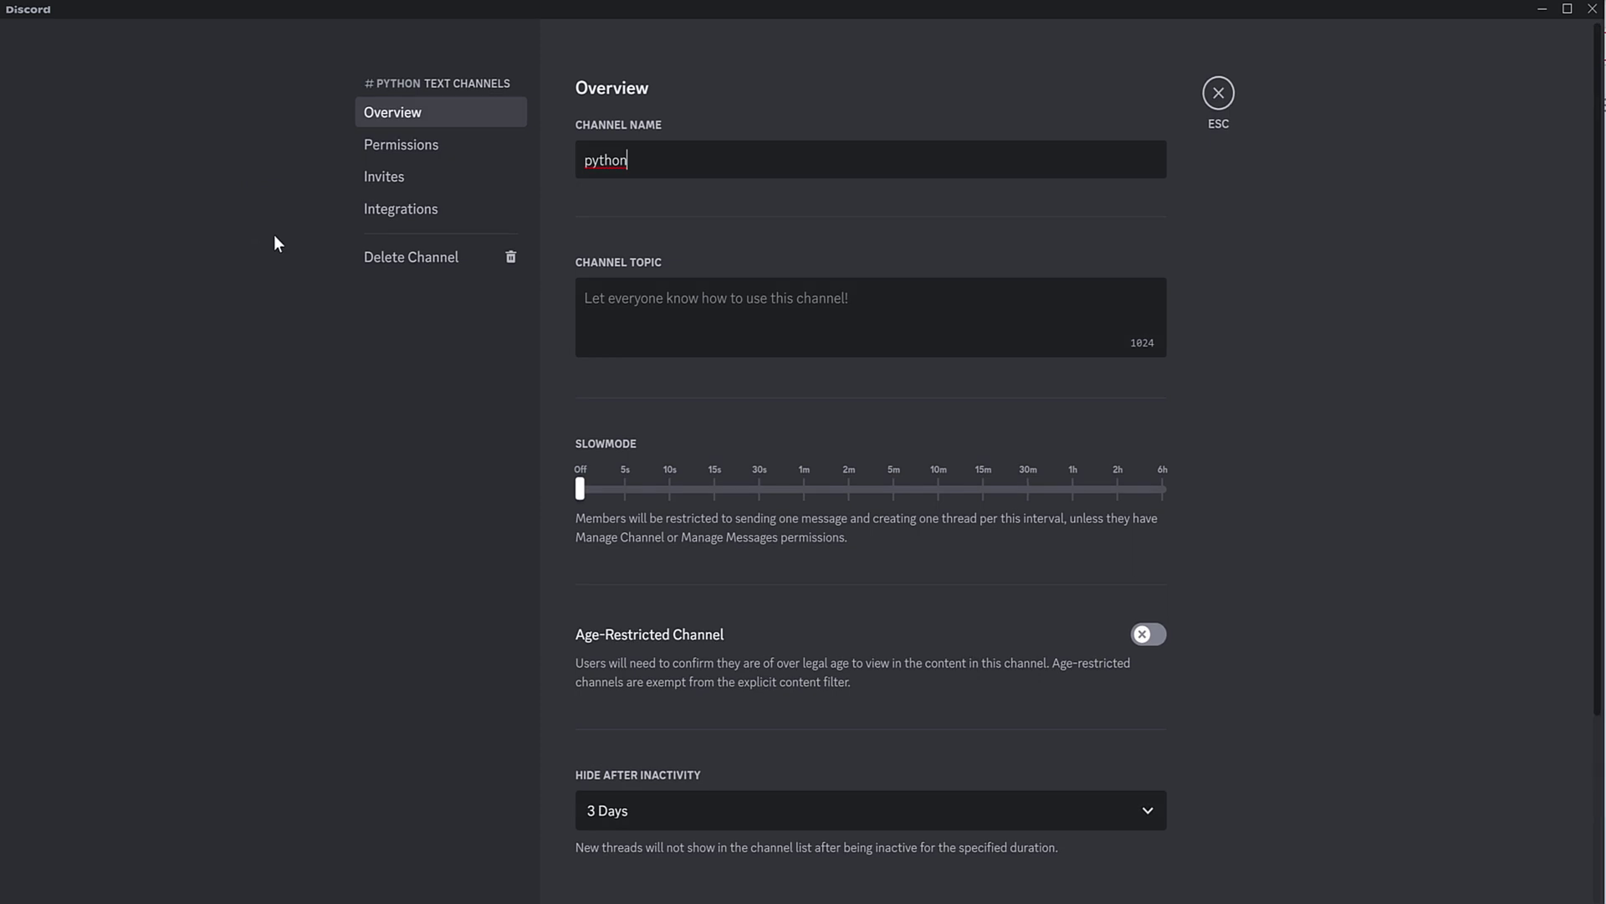
pyautogui.click(393, 146)
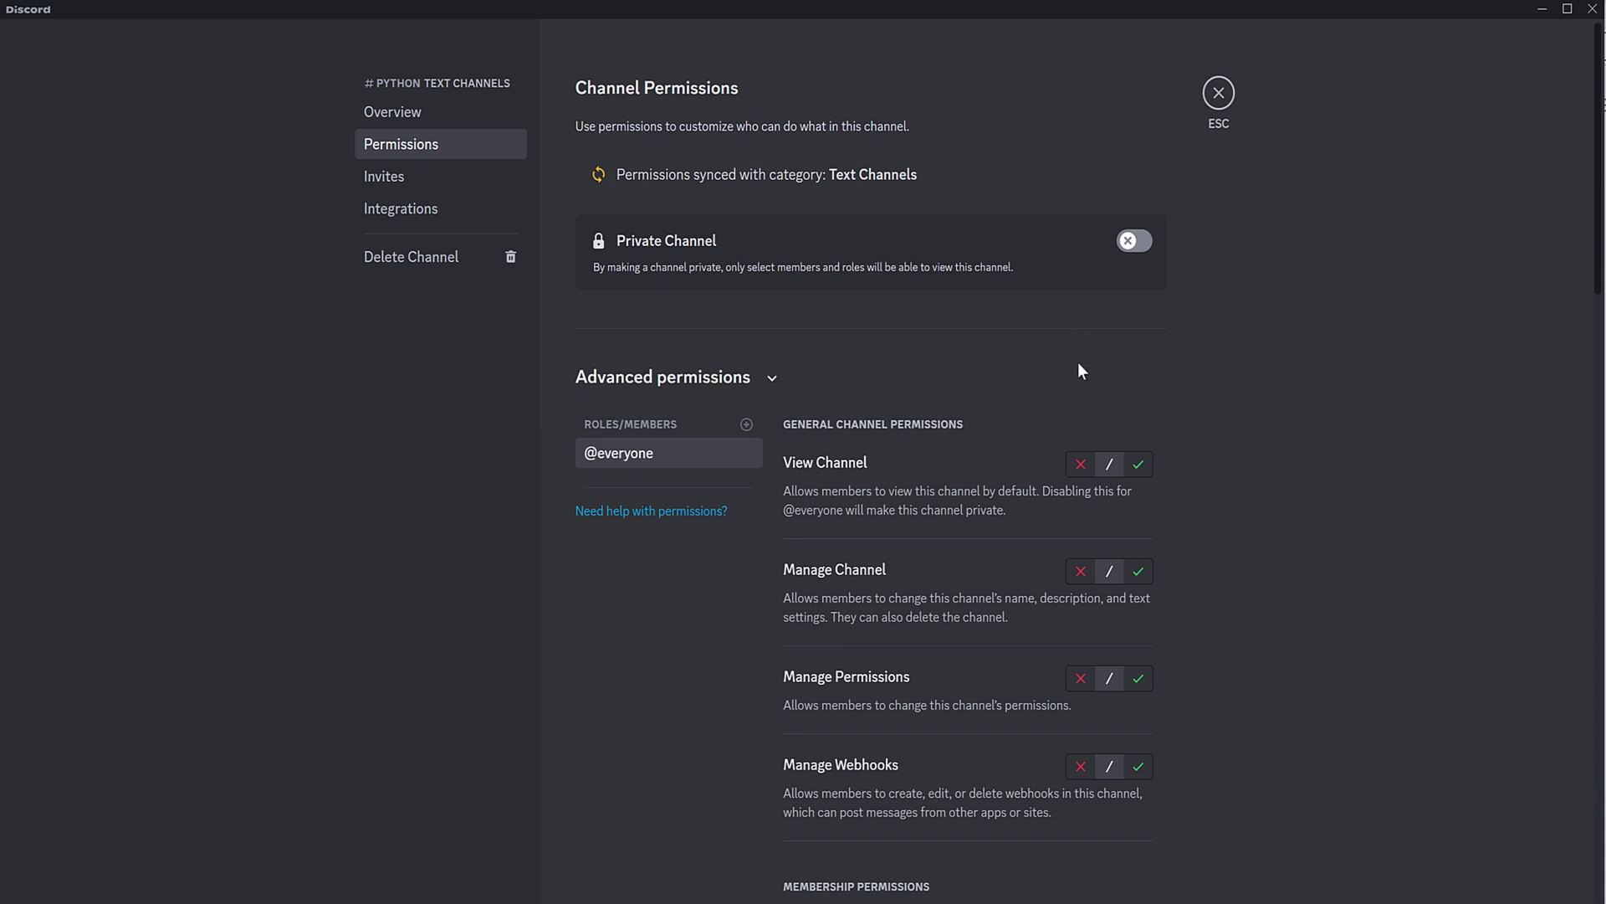
pyautogui.click(1134, 241)
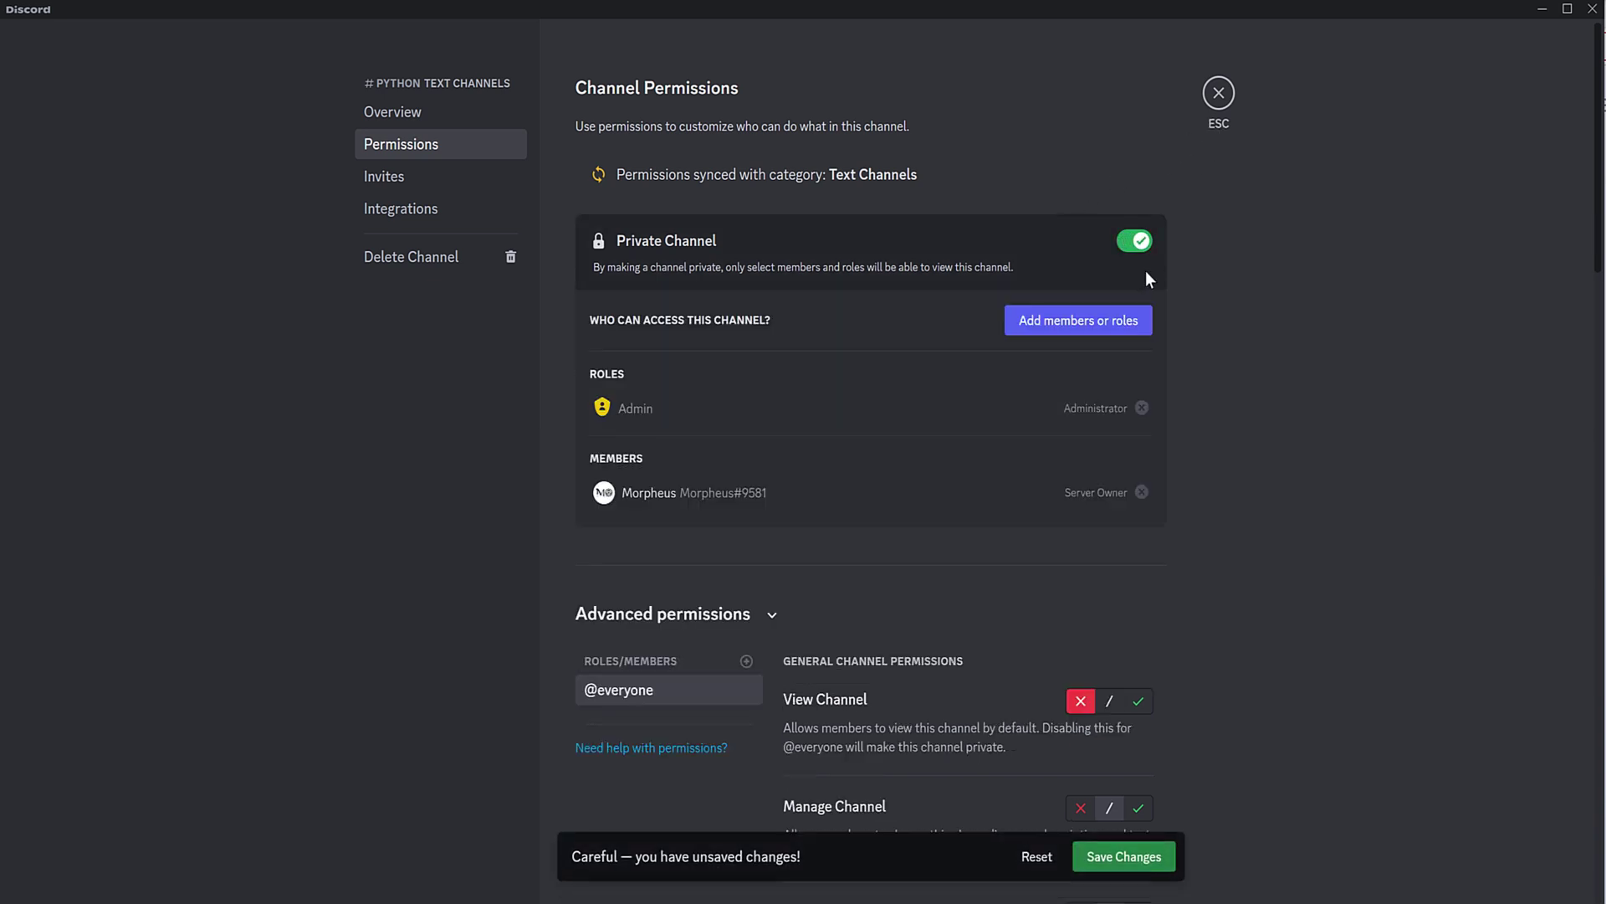
# Step: Grant the Python role access to the private python channel
pyautogui.scroll(-1, 1197, 387)
pyautogui.scroll(-1, 1196, 386)
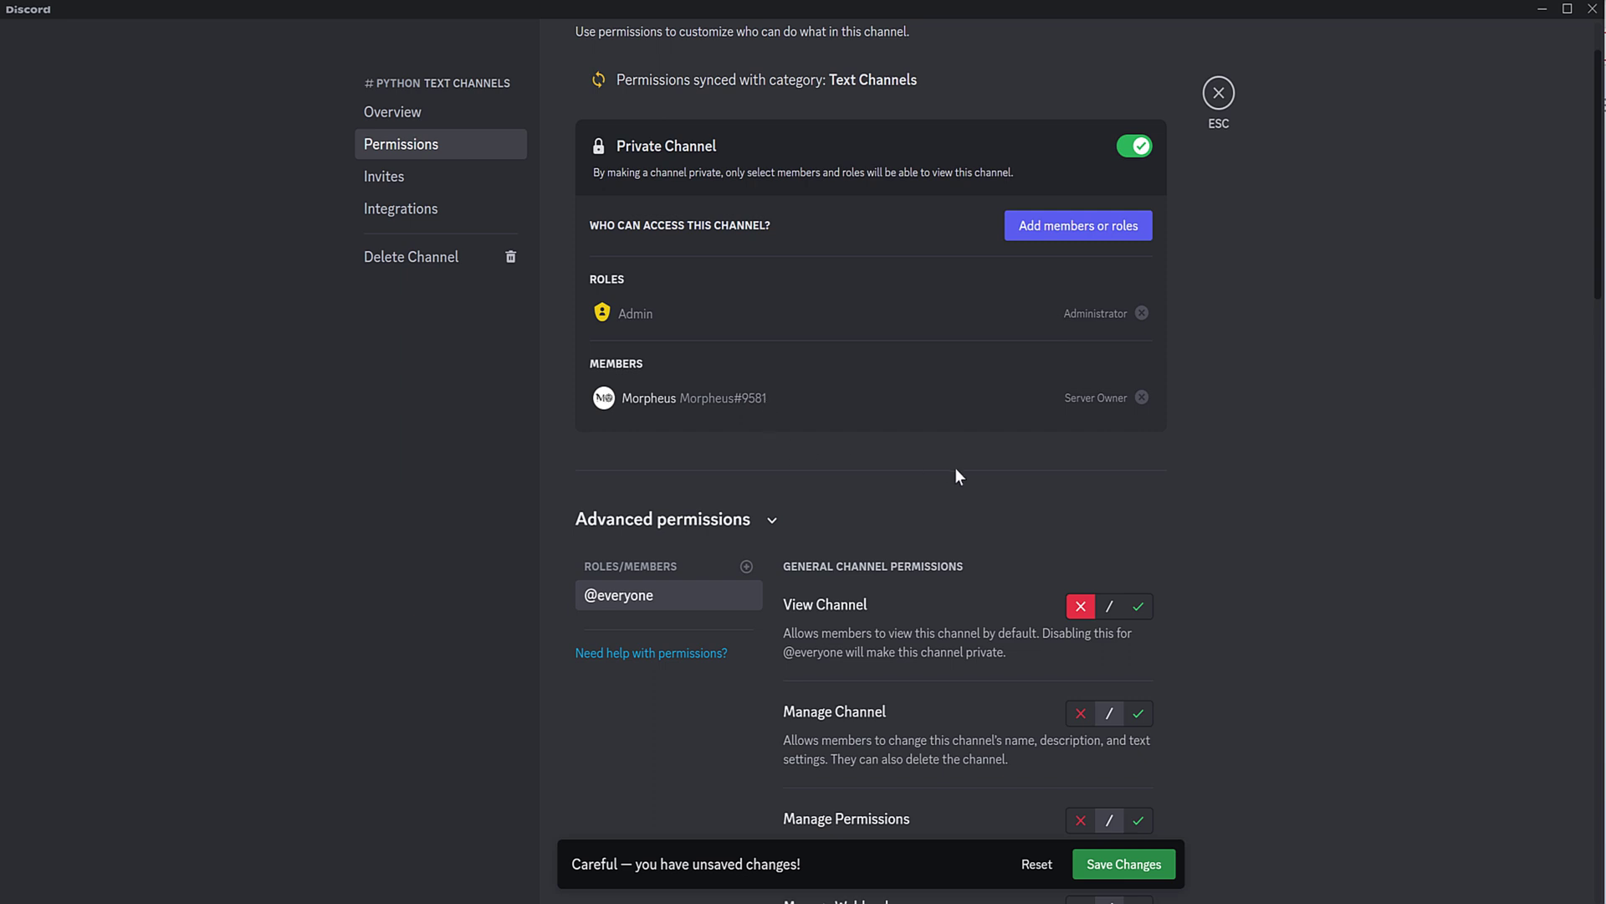
pyautogui.scroll(-5, 1083, 485)
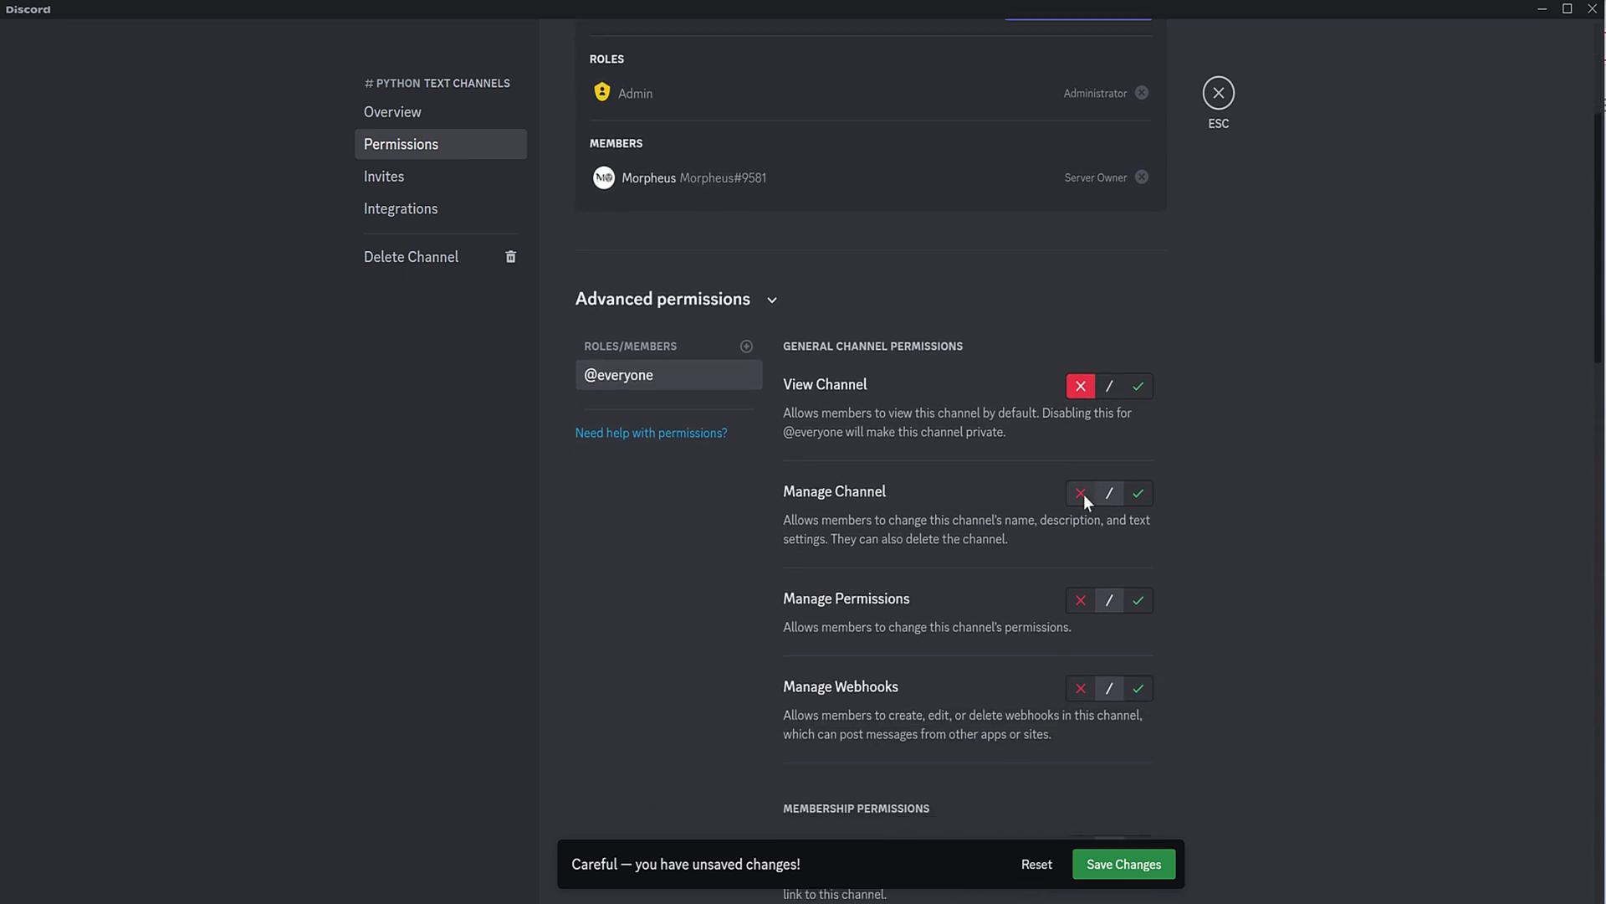
pyautogui.scroll(6, 1042, 564)
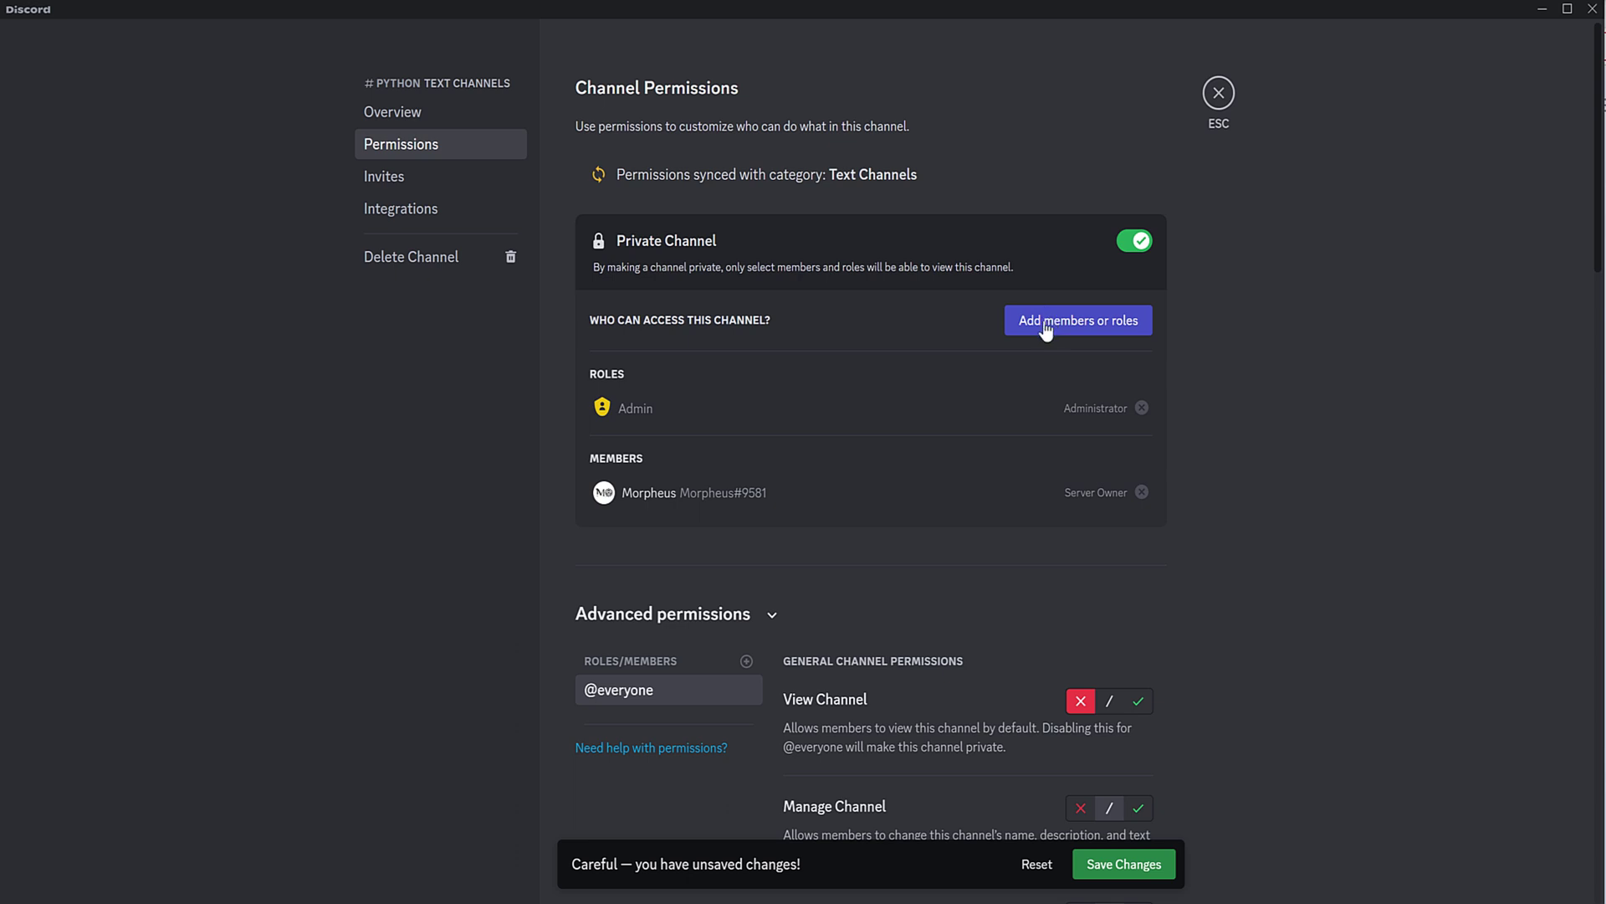
pyautogui.click(1017, 331)
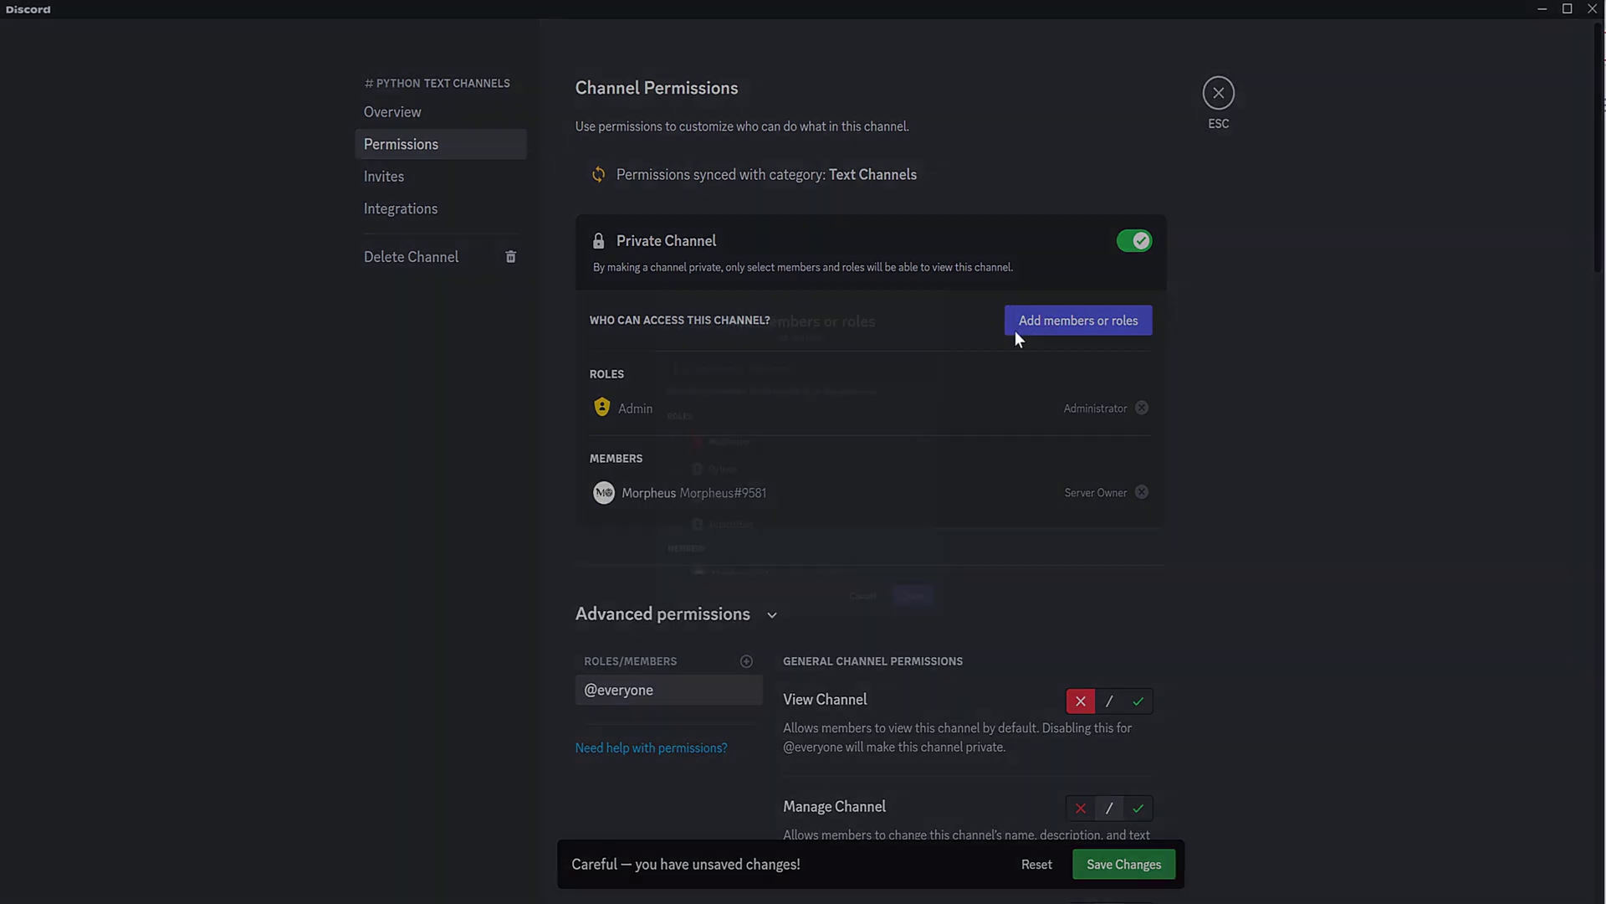
pyautogui.click(704, 475)
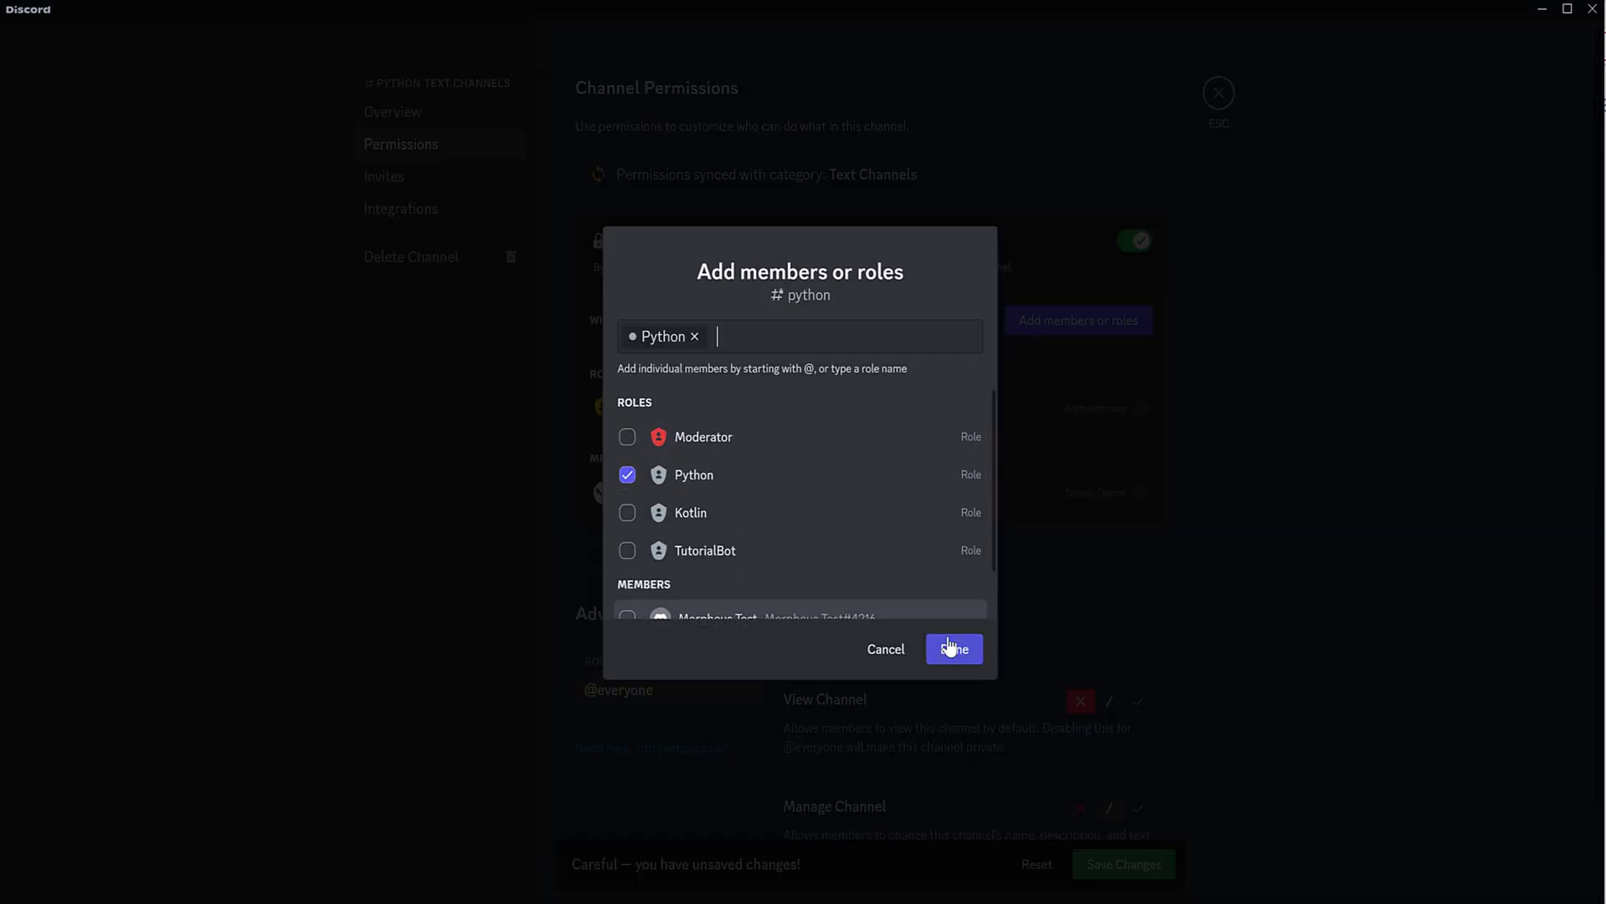
pyautogui.click(975, 650)
pyautogui.scroll(-2, 989, 454)
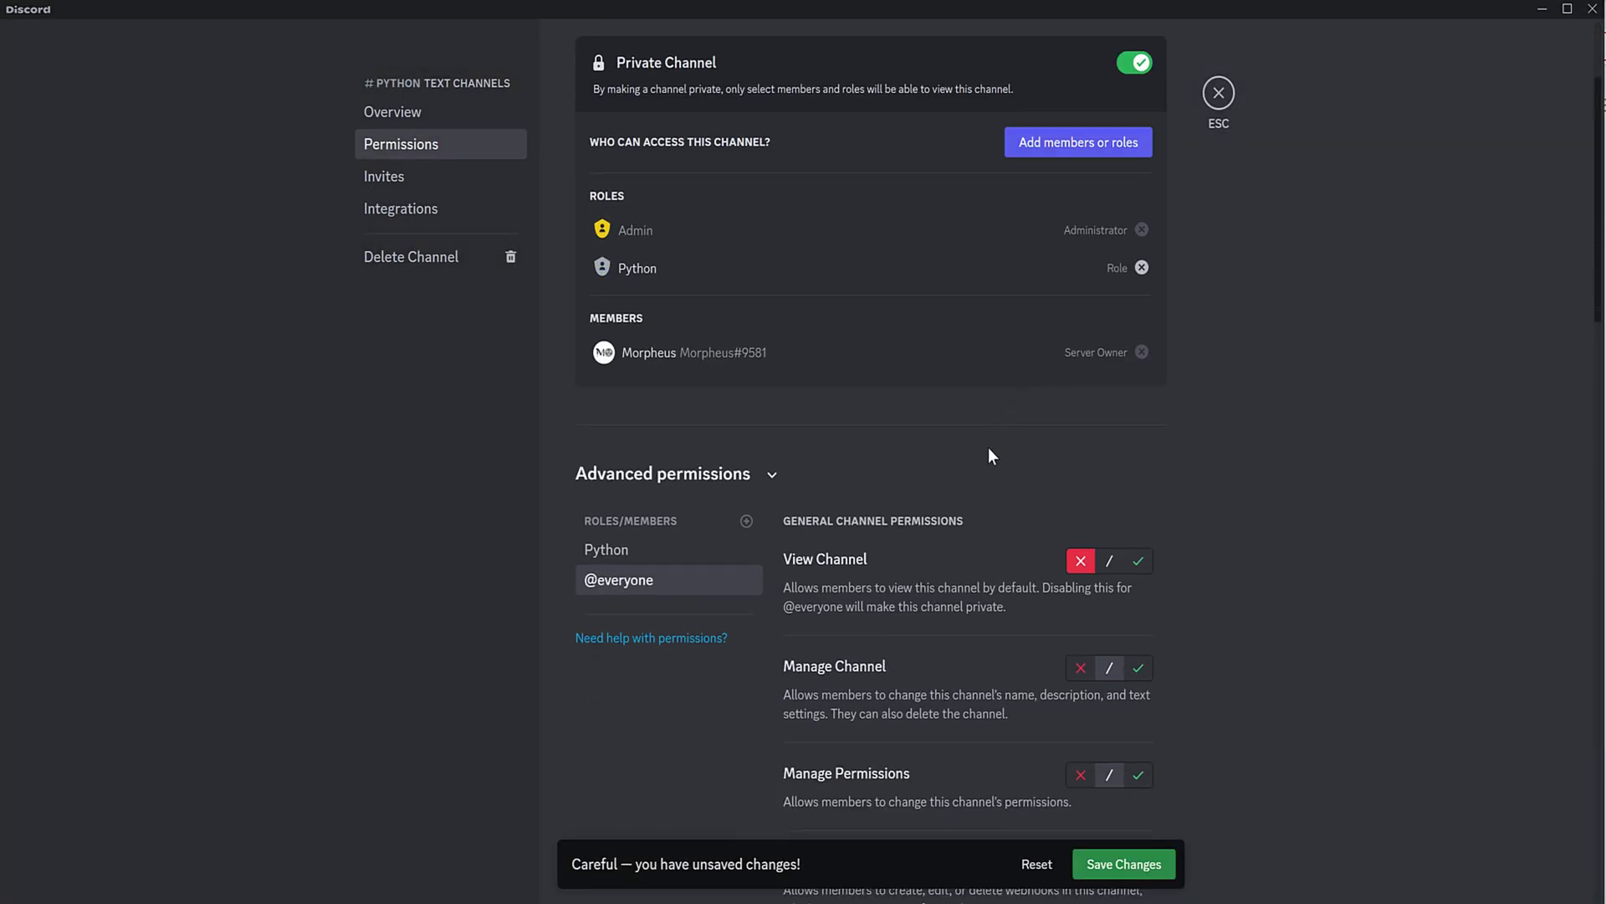
pyautogui.scroll(-2, 962, 481)
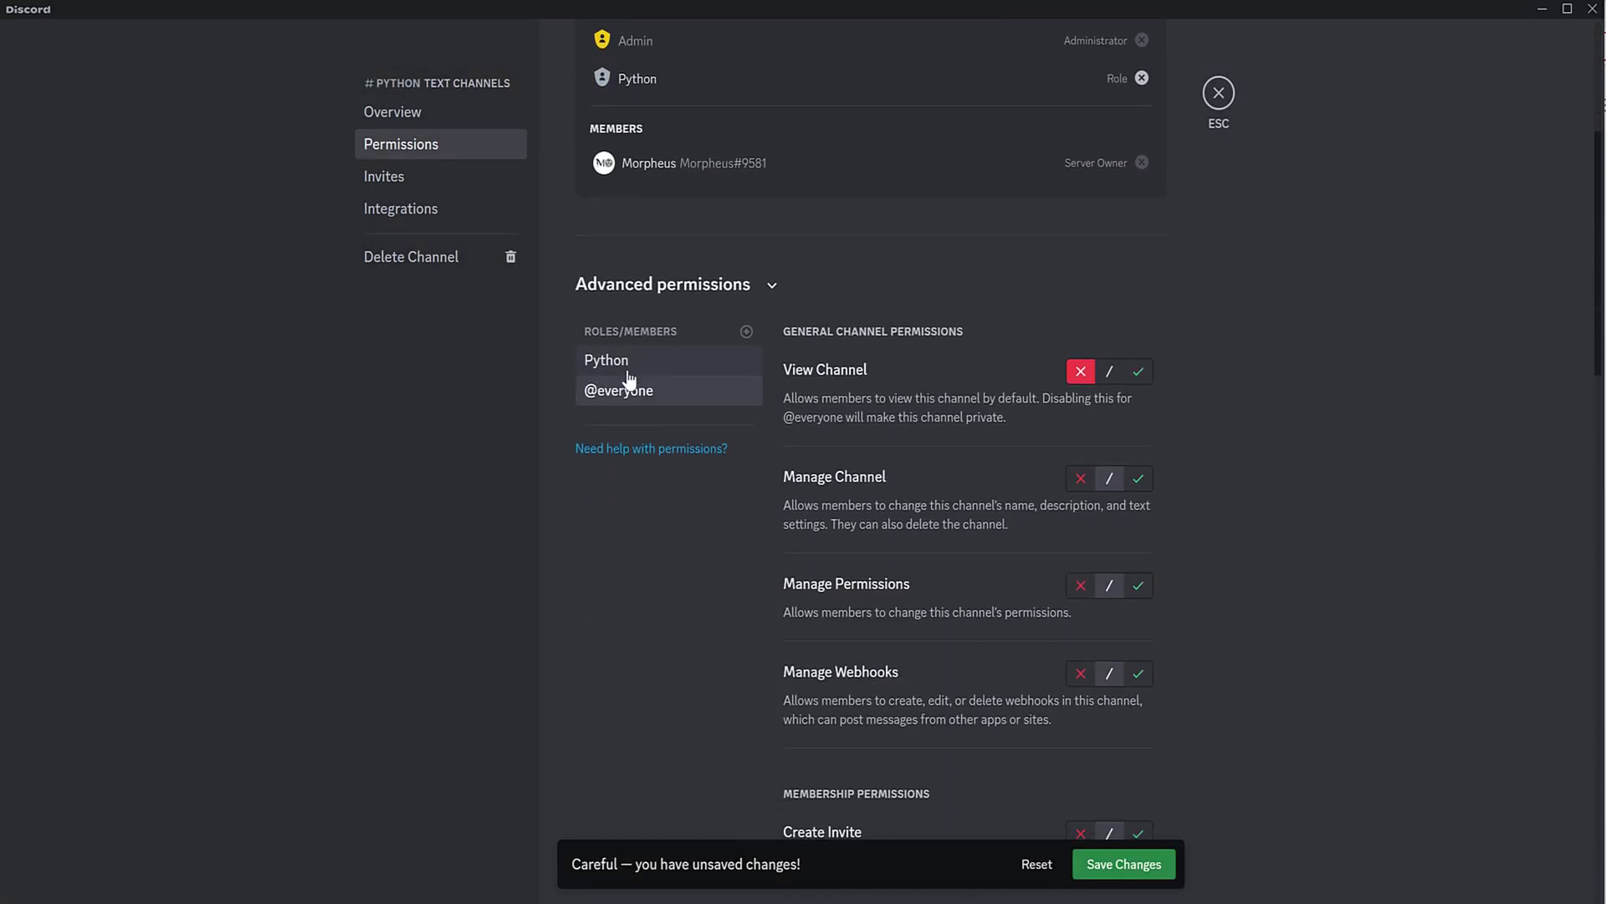
pyautogui.click(644, 364)
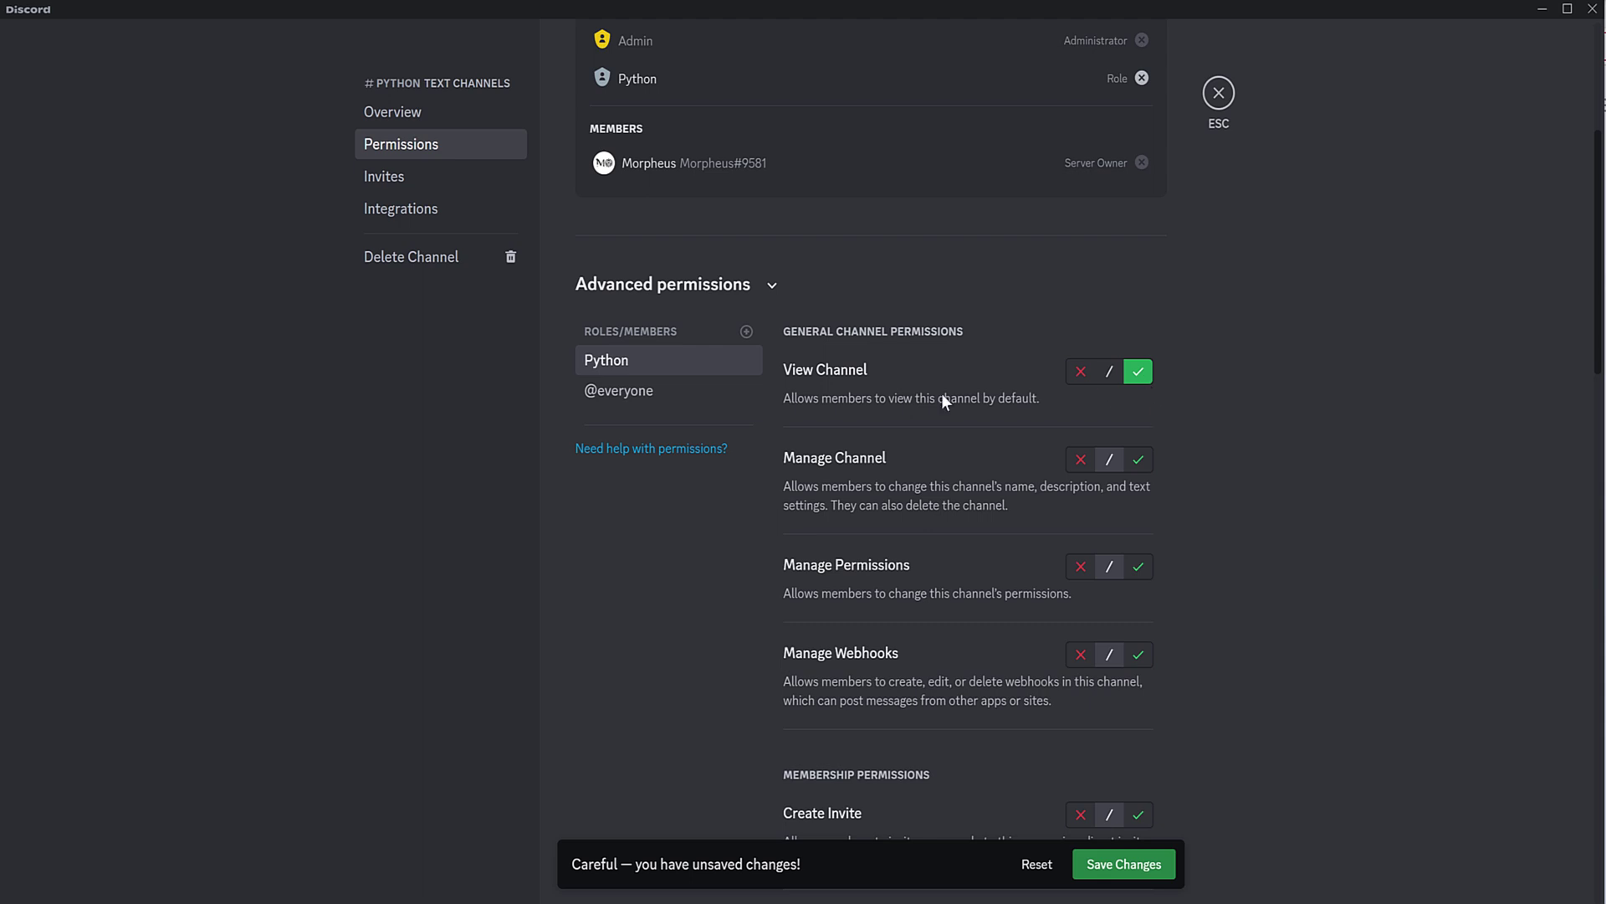
pyautogui.click(649, 393)
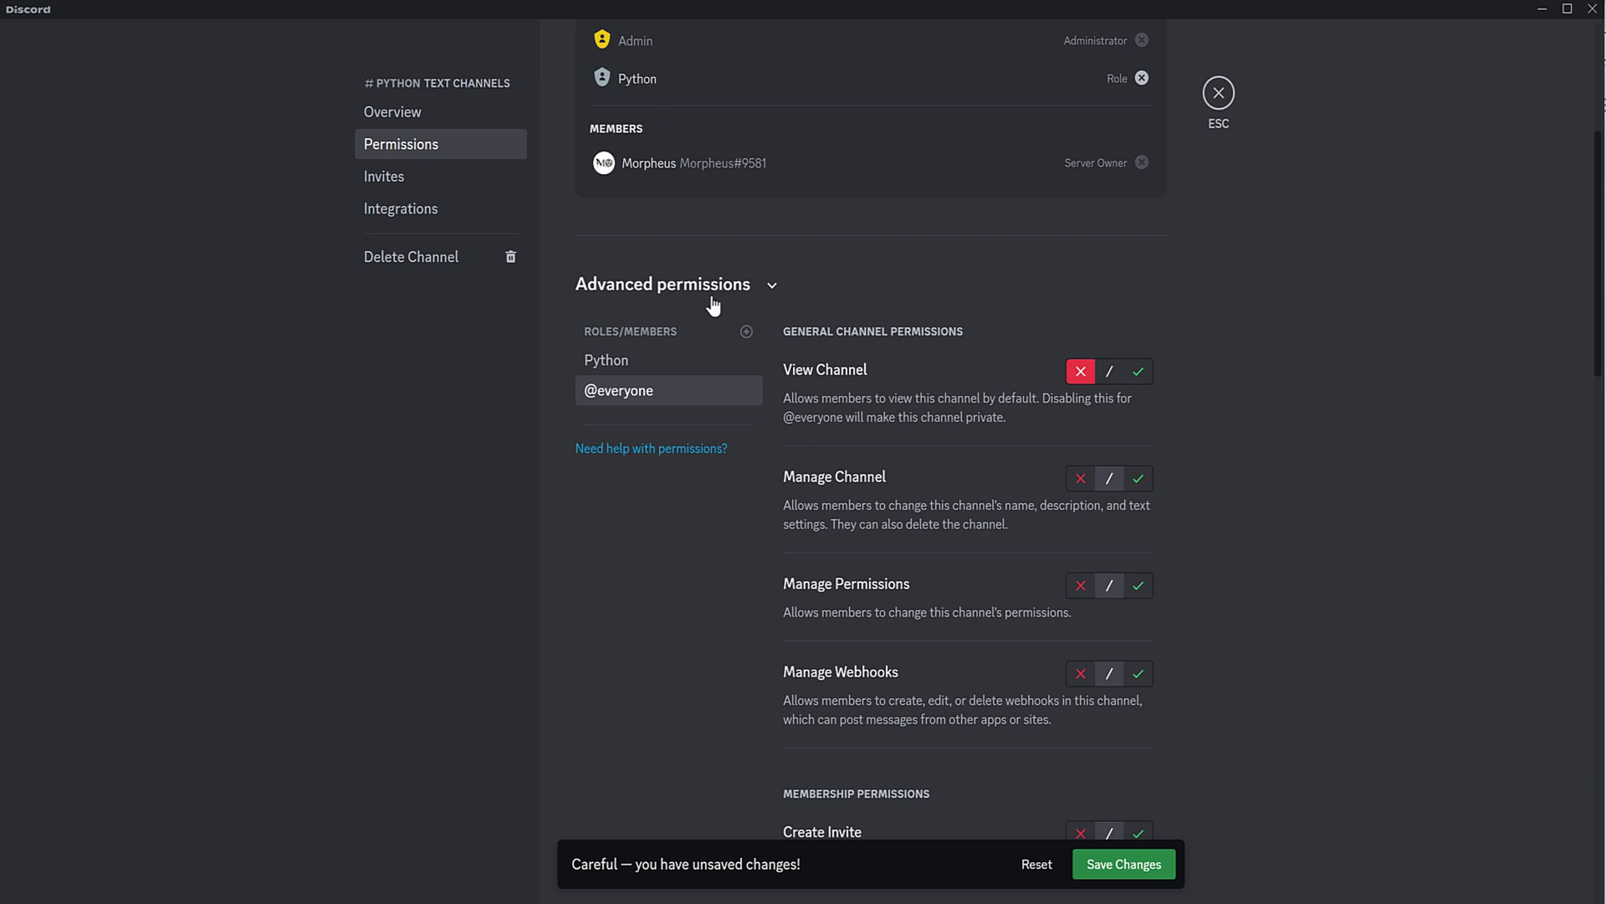
pyautogui.scroll(3, 741, 261)
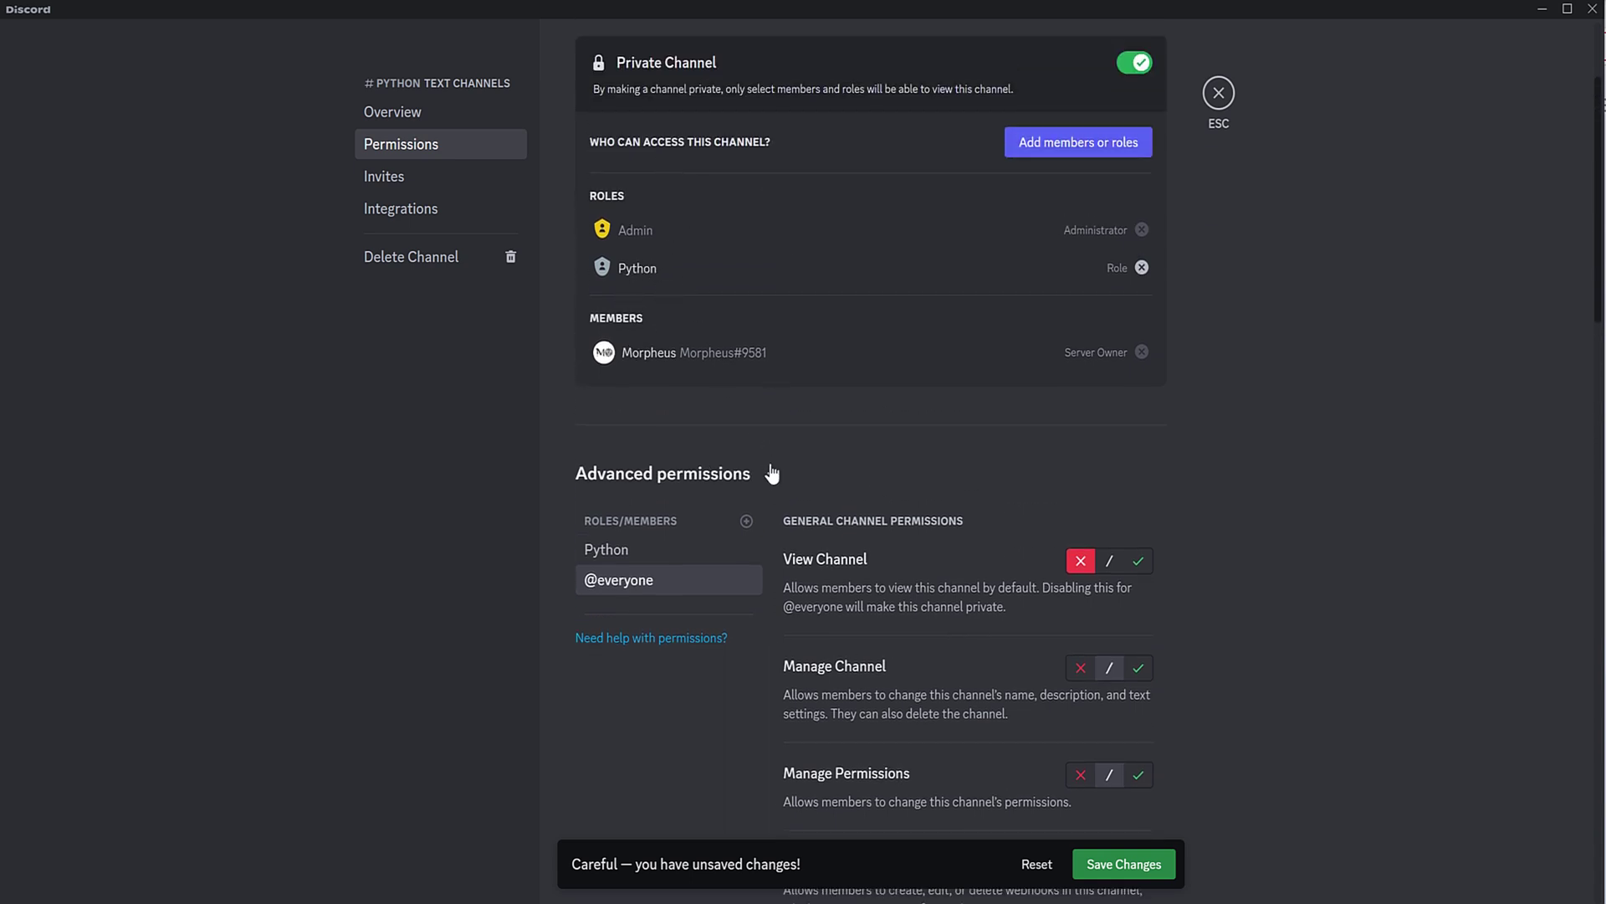
pyautogui.click(649, 549)
pyautogui.scroll(-3, 967, 540)
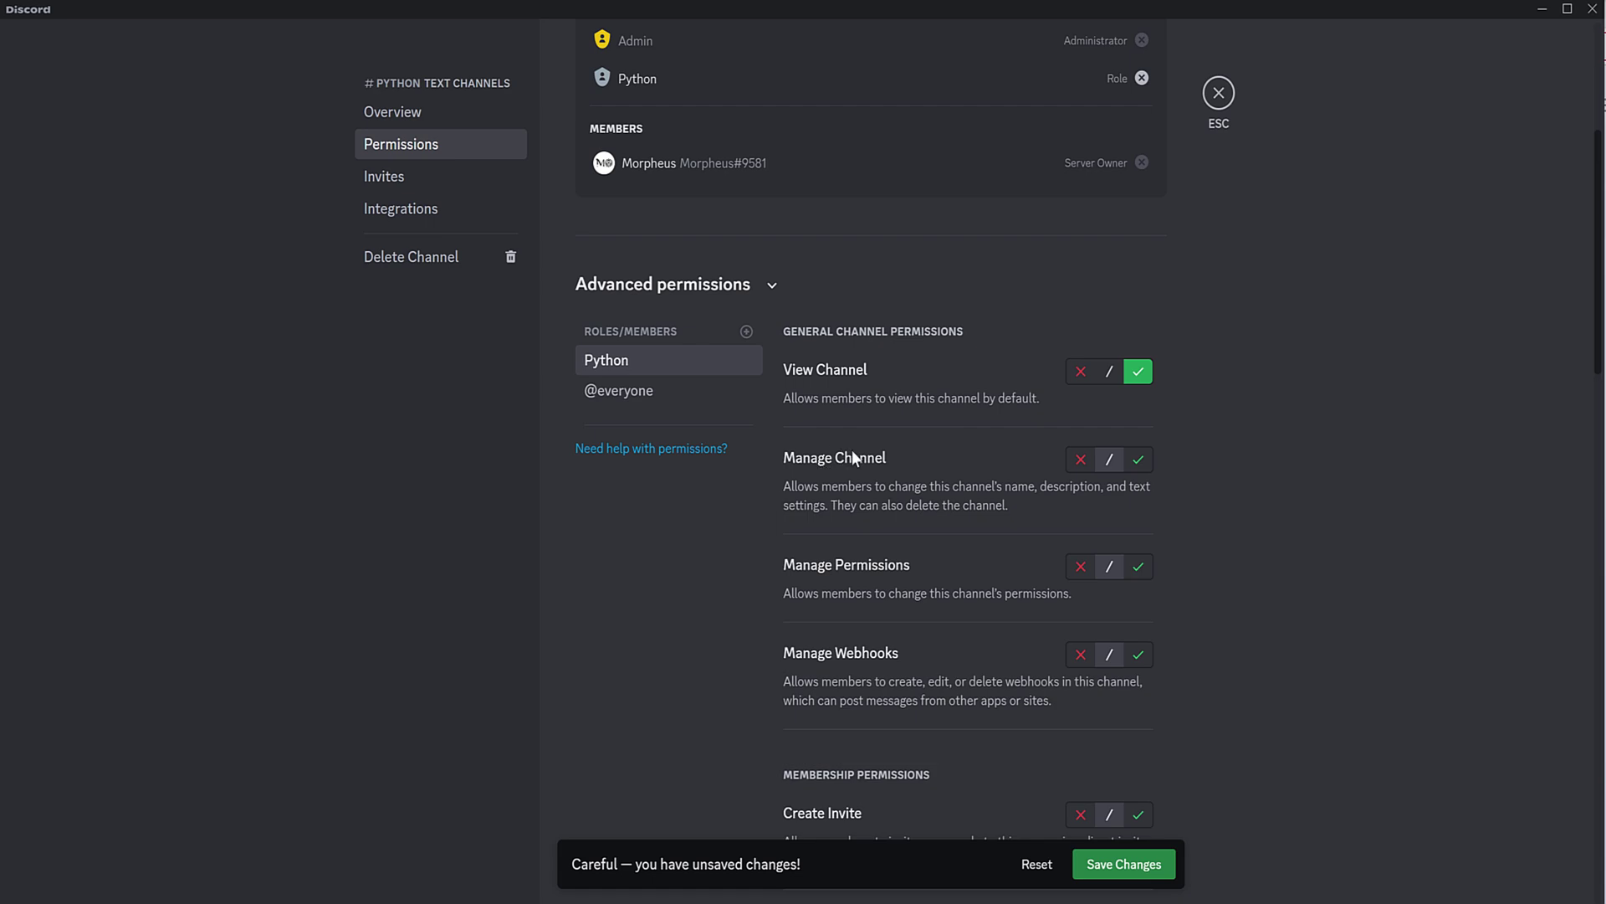
pyautogui.scroll(-8, 858, 489)
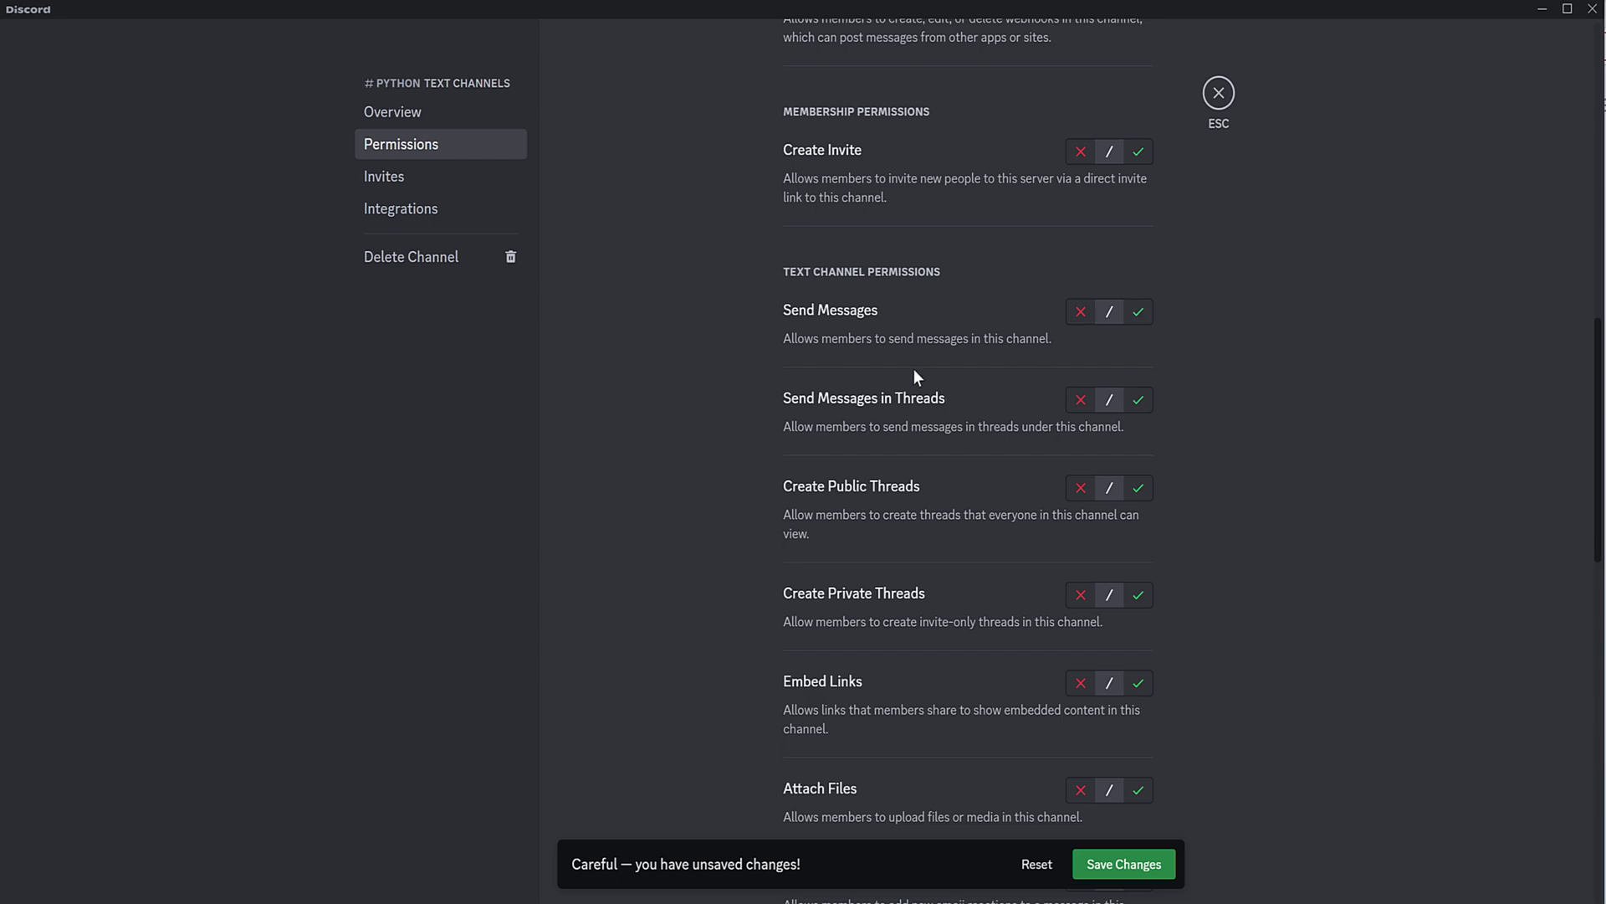
pyautogui.scroll(9, 1028, 610)
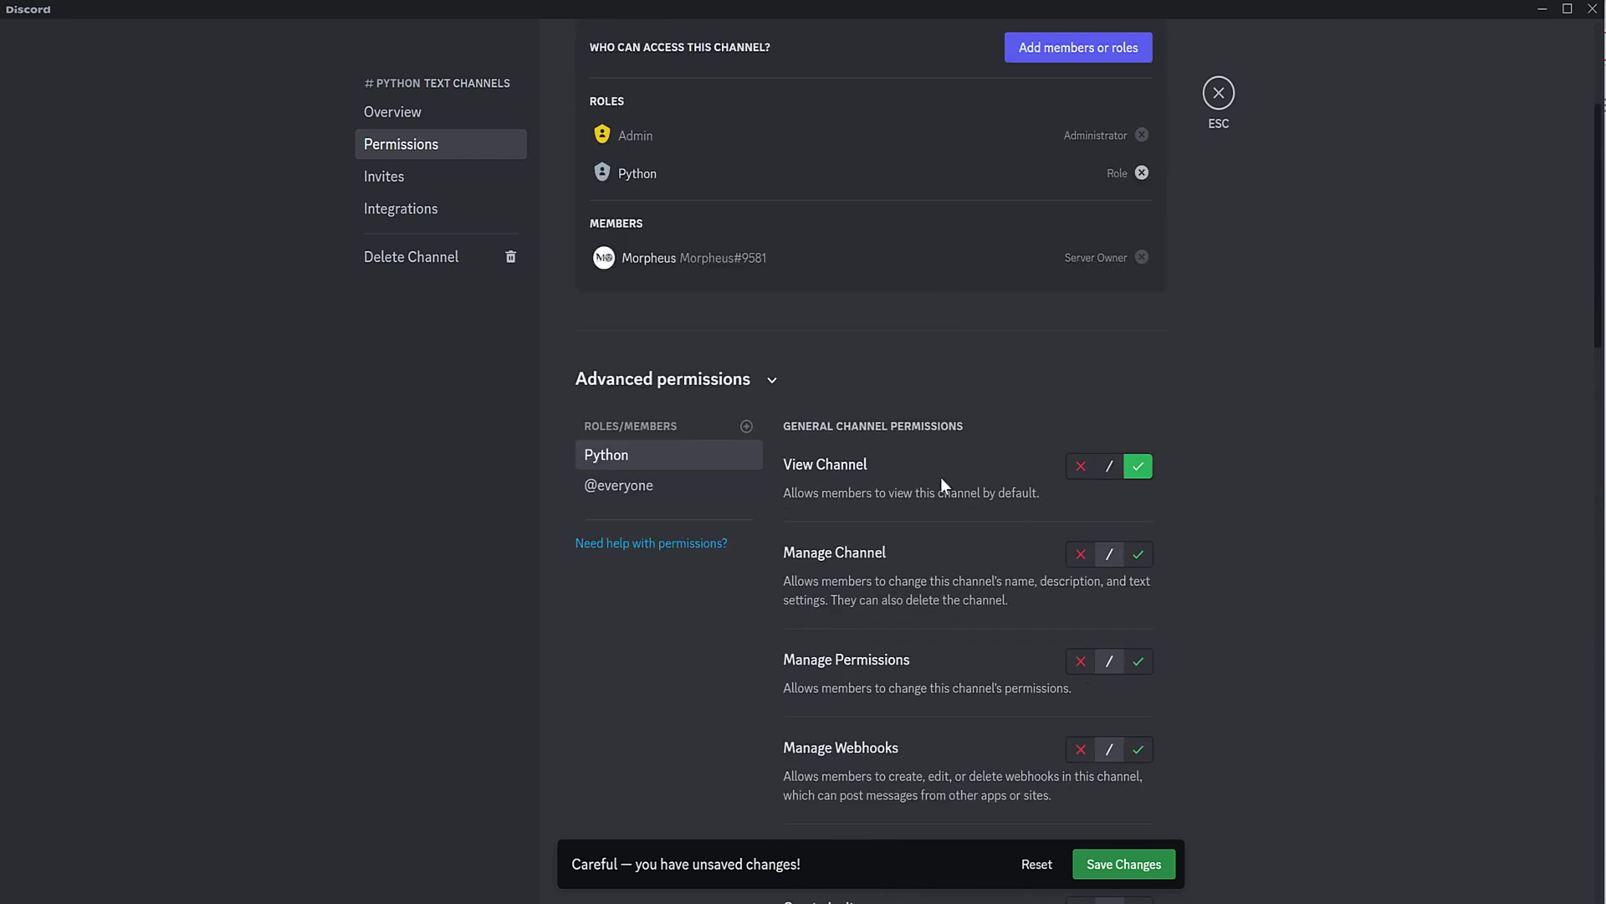
# Step: Save the python channel's permission changes and close its settings
pyautogui.scroll(1, 946, 492)
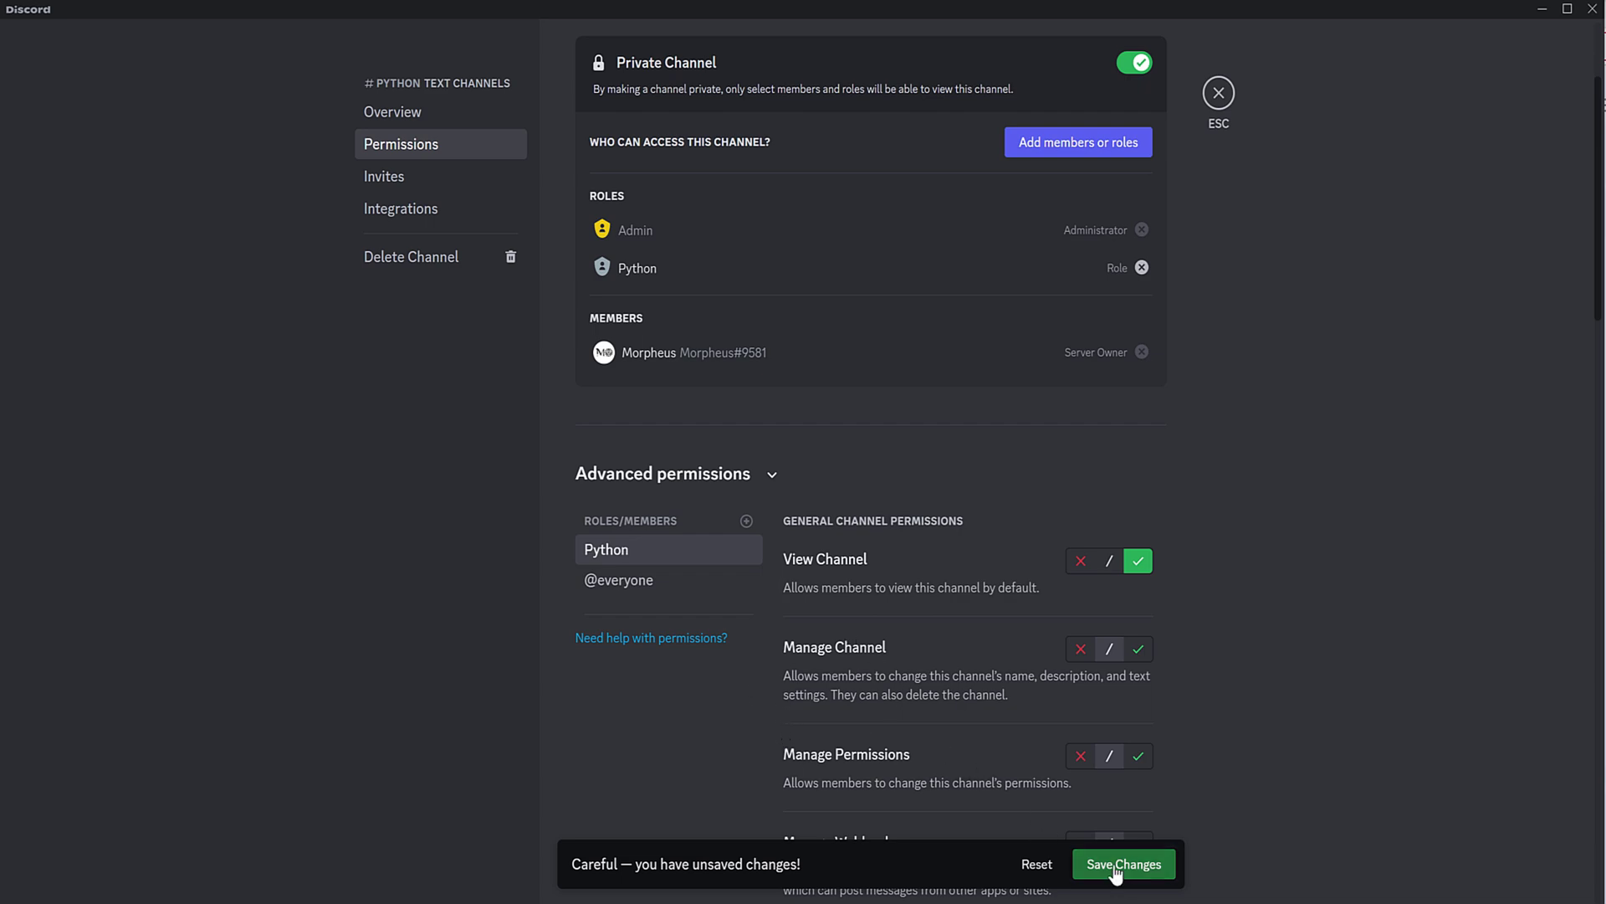
pyautogui.click(1079, 866)
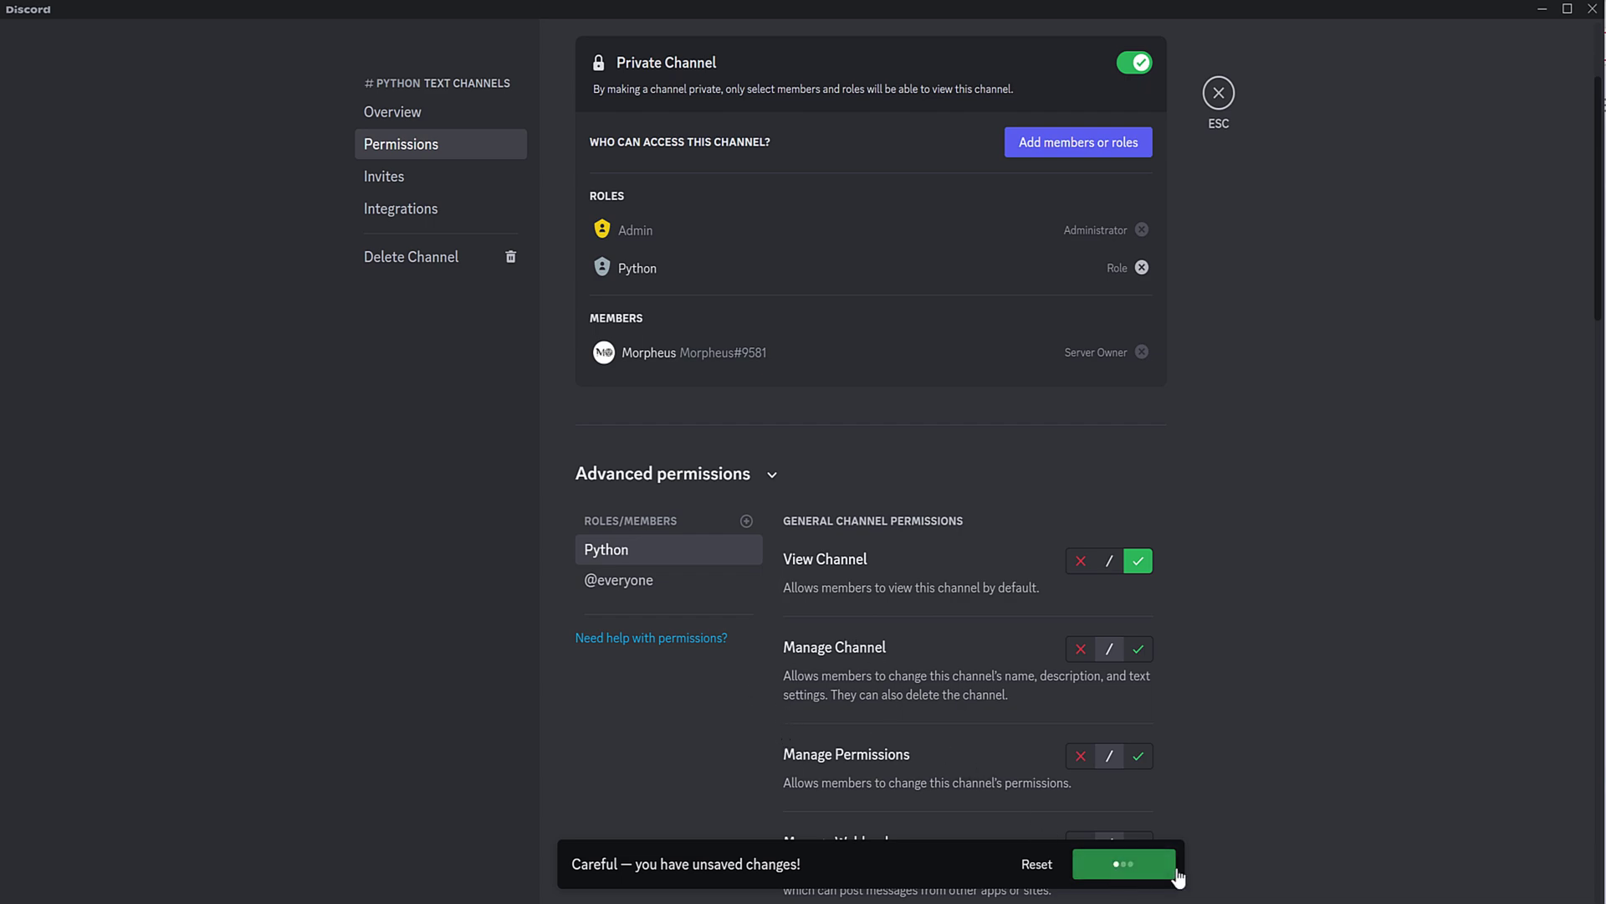
pyautogui.click(1208, 105)
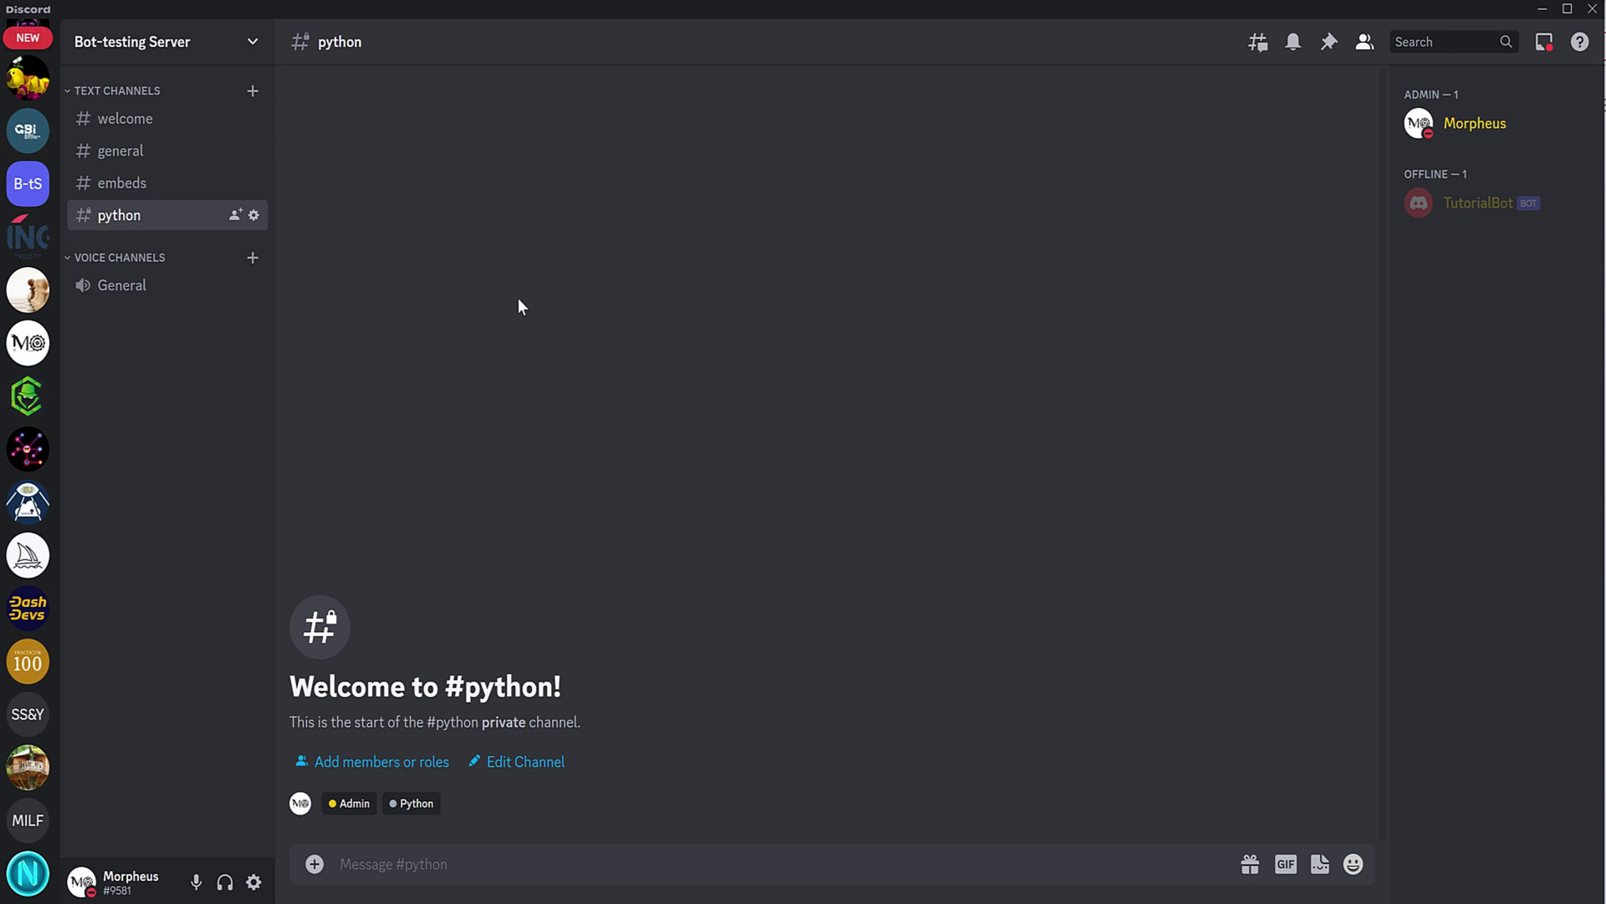